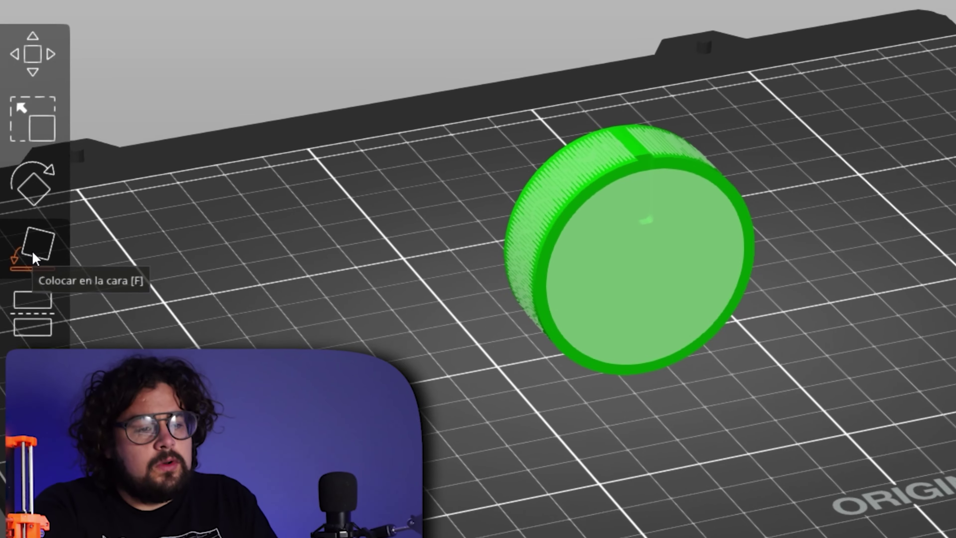
Start laying the loaded oven knob flat with the Place on Face tool
click(156, 253)
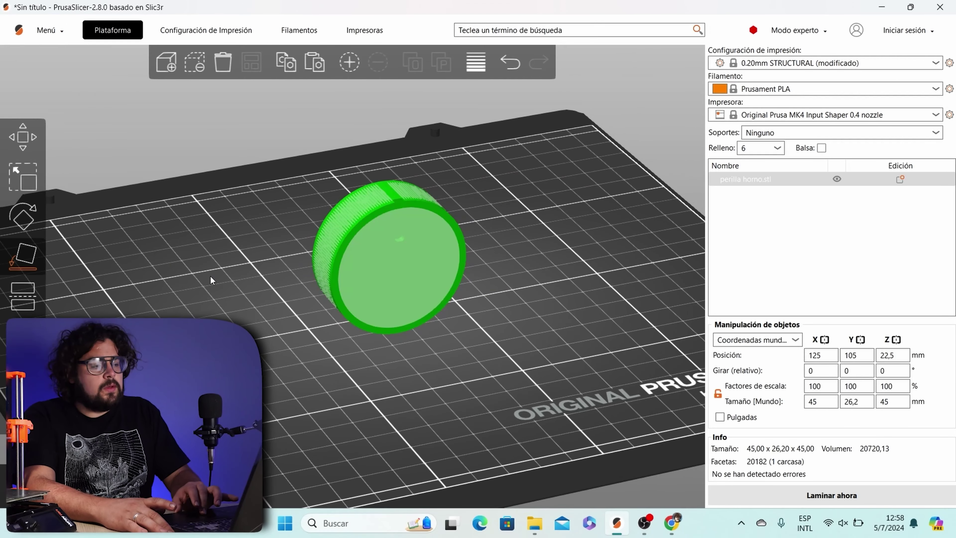
Stand the knob on its flat base face, then clear the selection
click(394, 278)
click(486, 228)
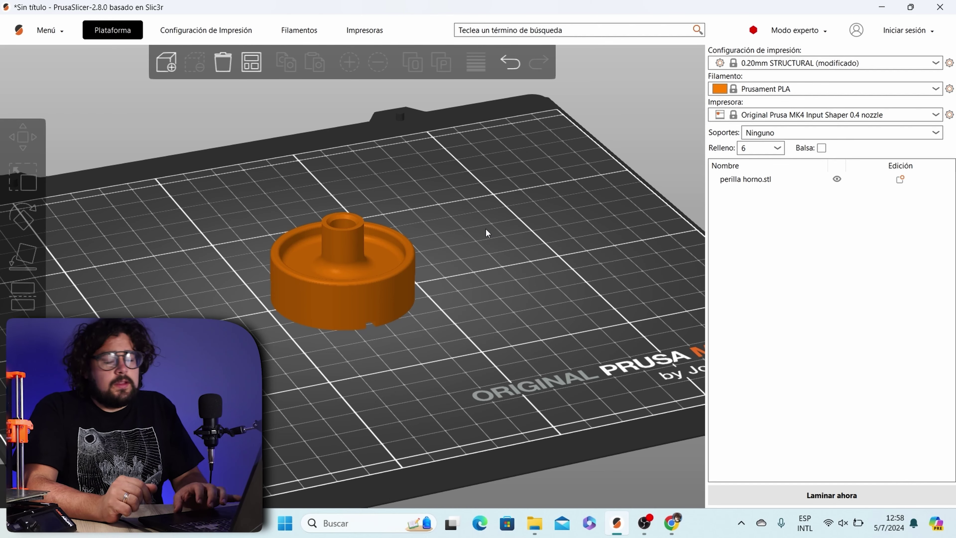
click(411, 292)
click(640, 166)
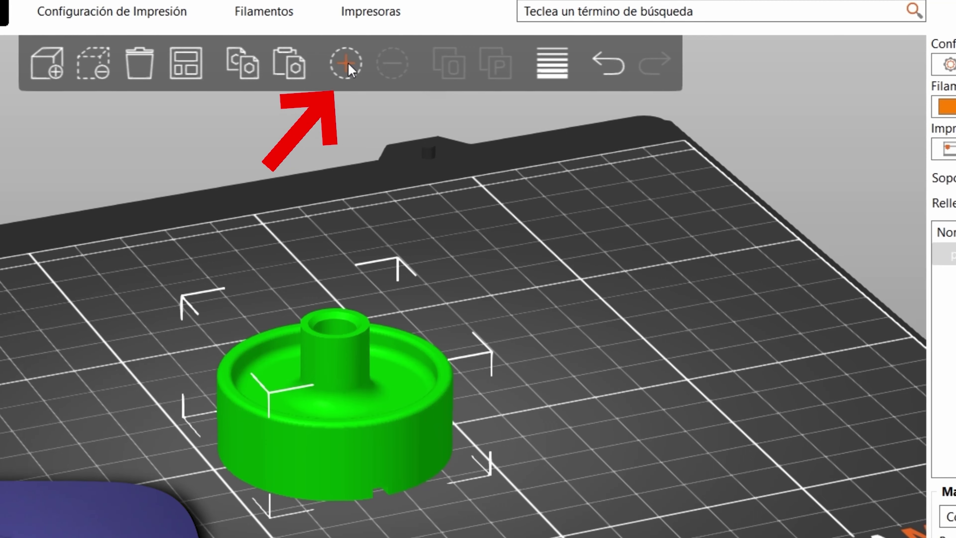
Add a second knob instance, move it right of the first, and select the whole object
click(345, 63)
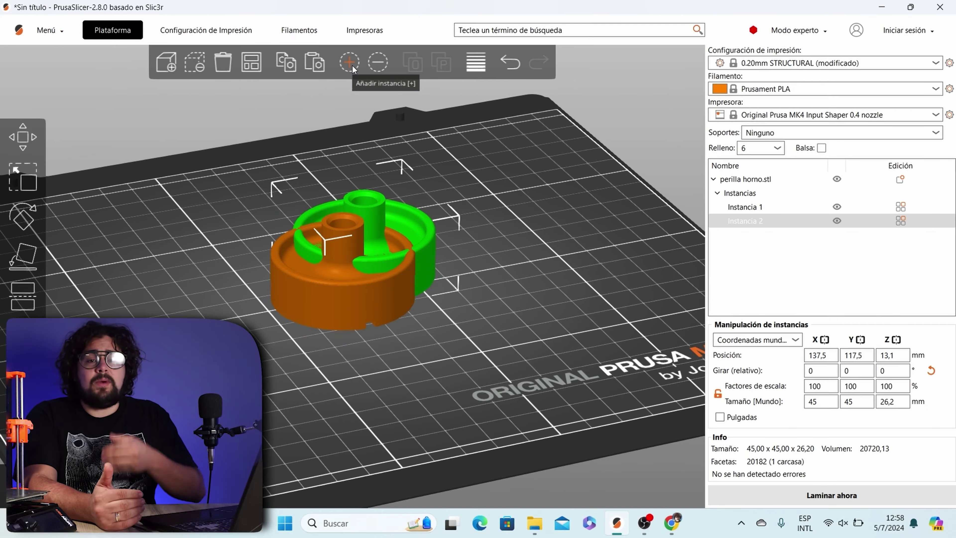
drag(409, 231, 527, 225)
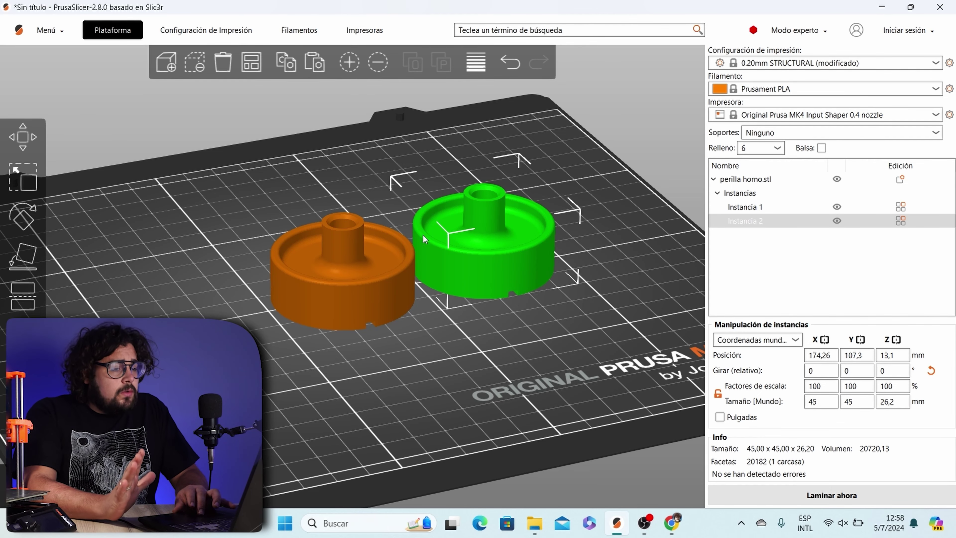
click(761, 182)
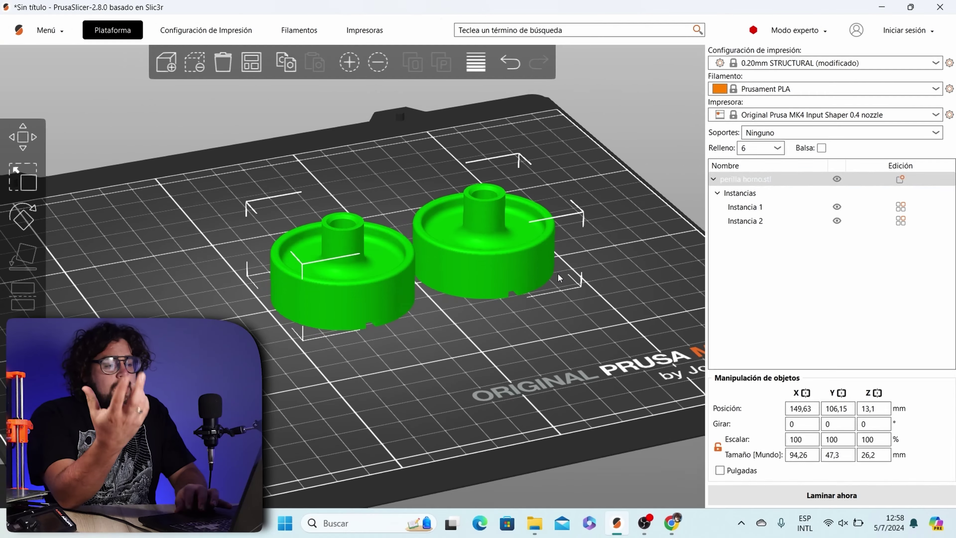
Copy the first knob instance with Ctrl+C/Ctrl+V and move the pasted object to the bed's left side
click(372, 285)
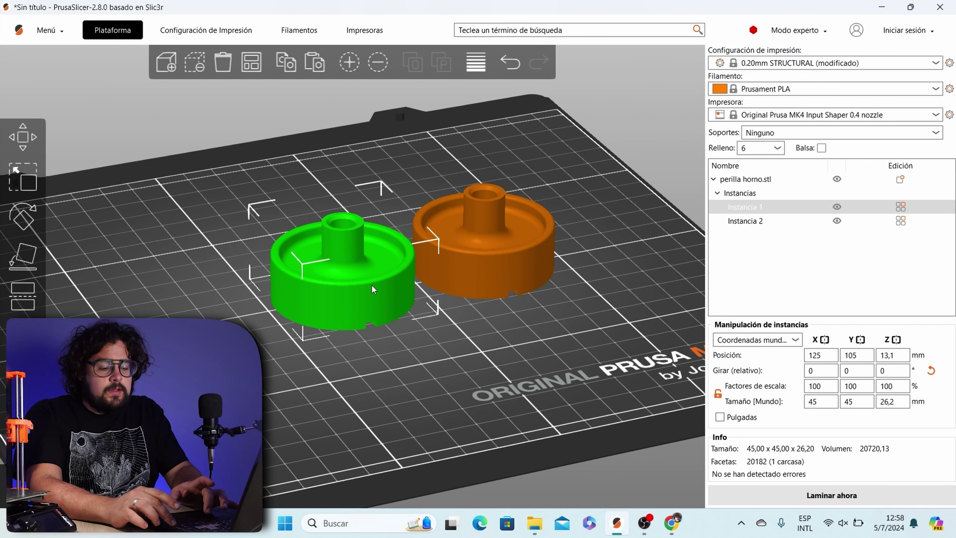
key(ctrl+c)
key(ctrl+v)
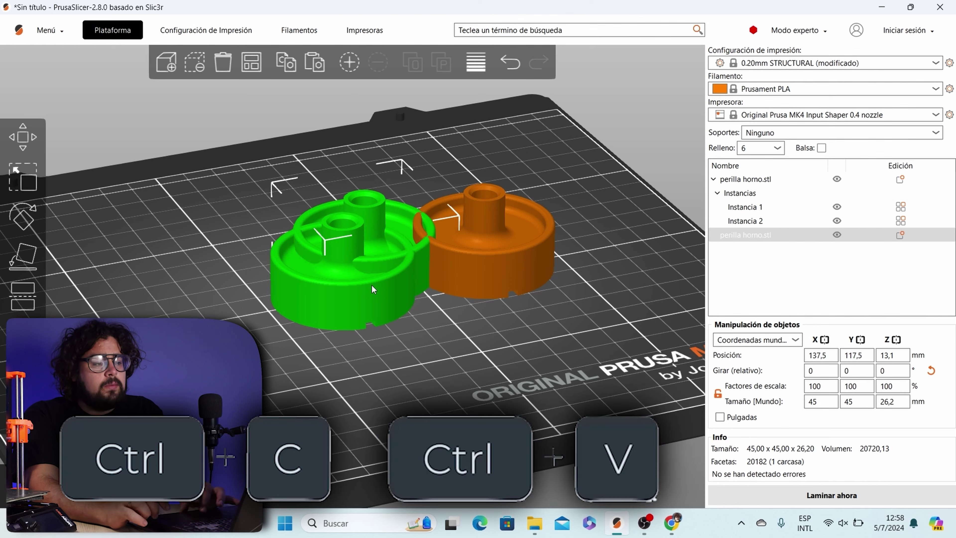
drag(411, 238, 203, 252)
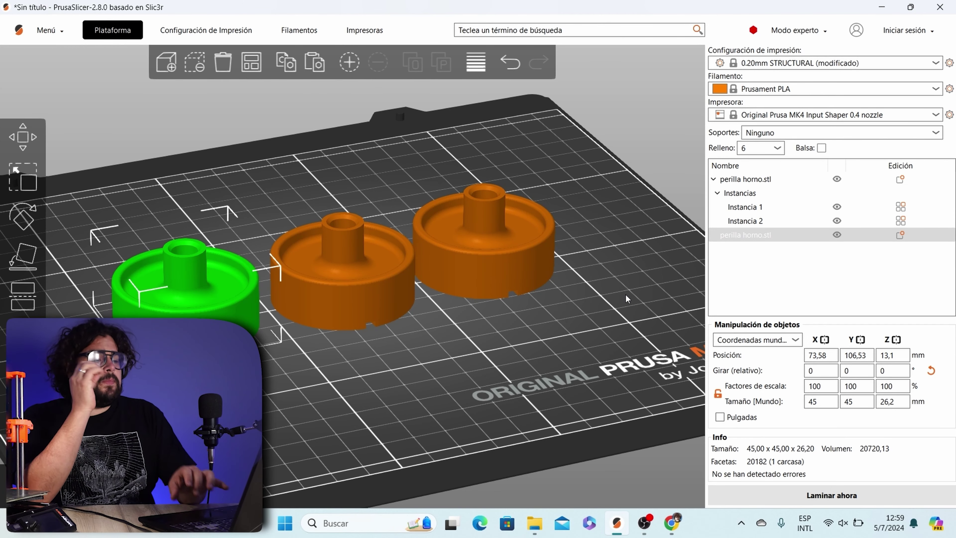
Check the middle knob, the right instance and the separate copy, then deselect everything
click(407, 274)
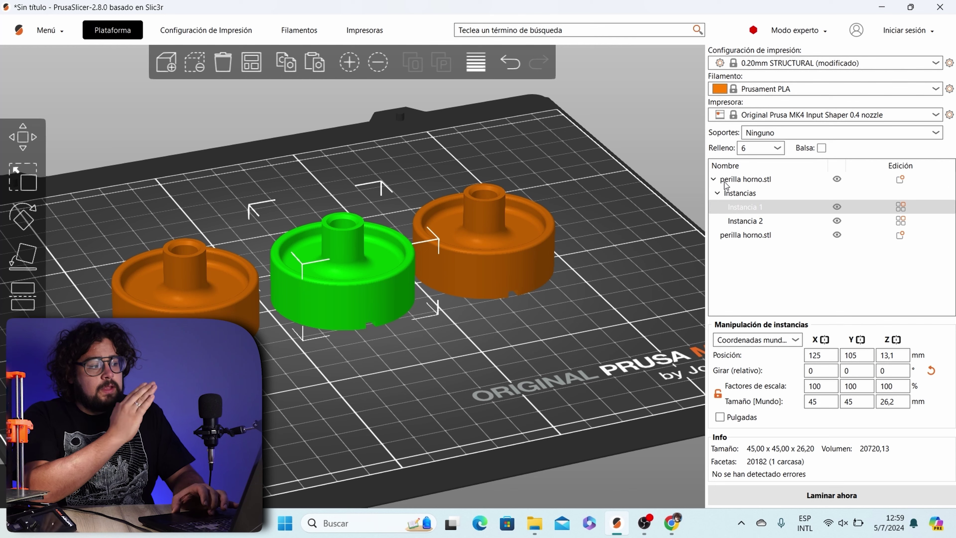
click(736, 221)
click(731, 237)
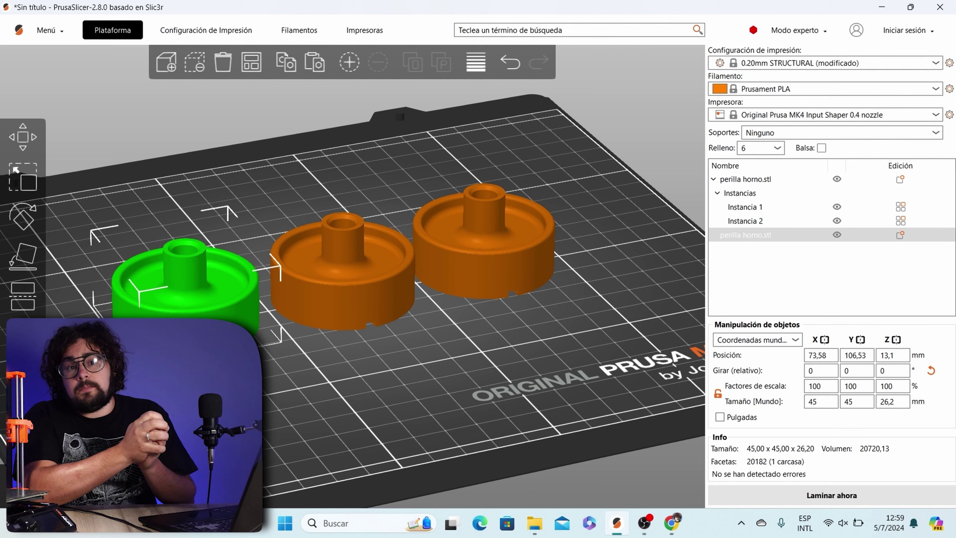
click(477, 345)
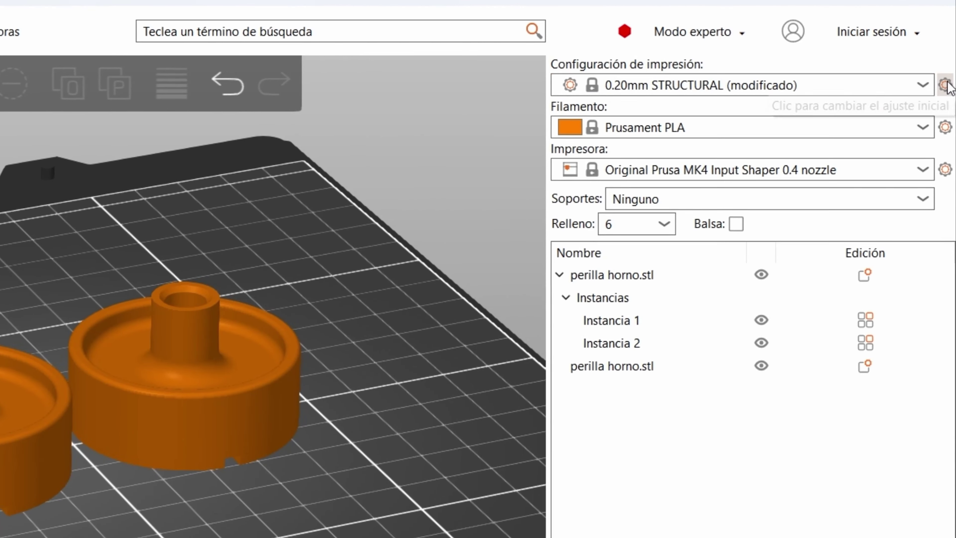
Open the print settings and edit the Perímetros value for 2 perimeters with 15% infill
click(949, 64)
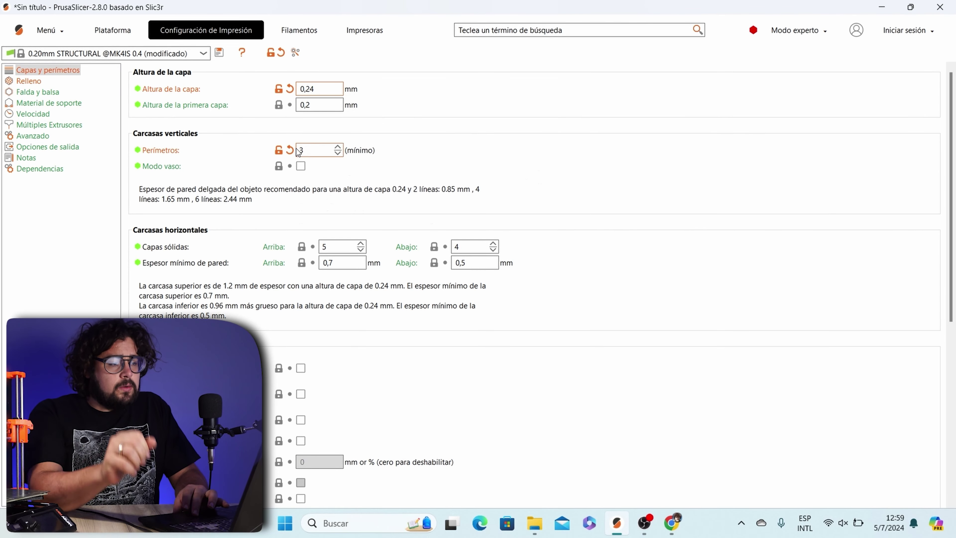
click(309, 151)
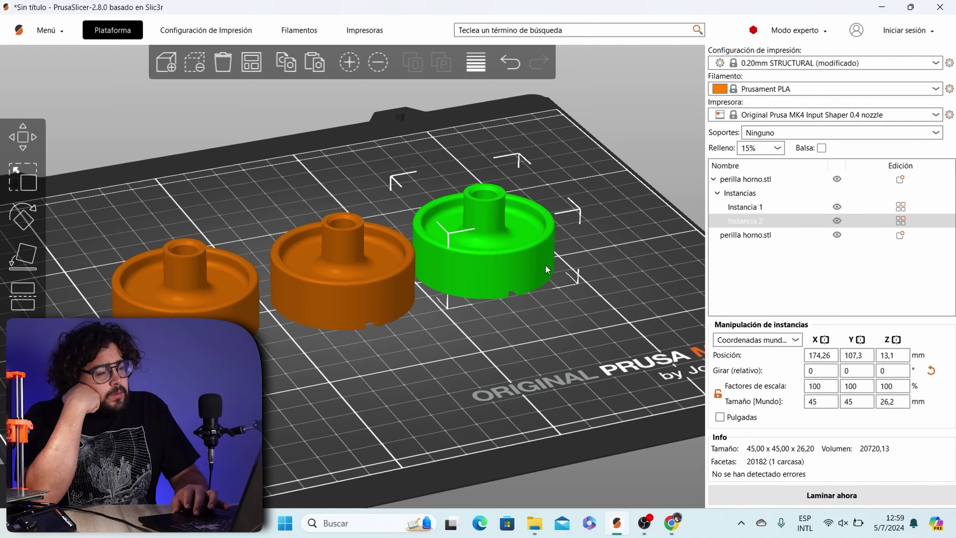
Tilt the view down onto the bed and select the left knob copy as an object
click(598, 335)
drag(488, 349, 485, 357)
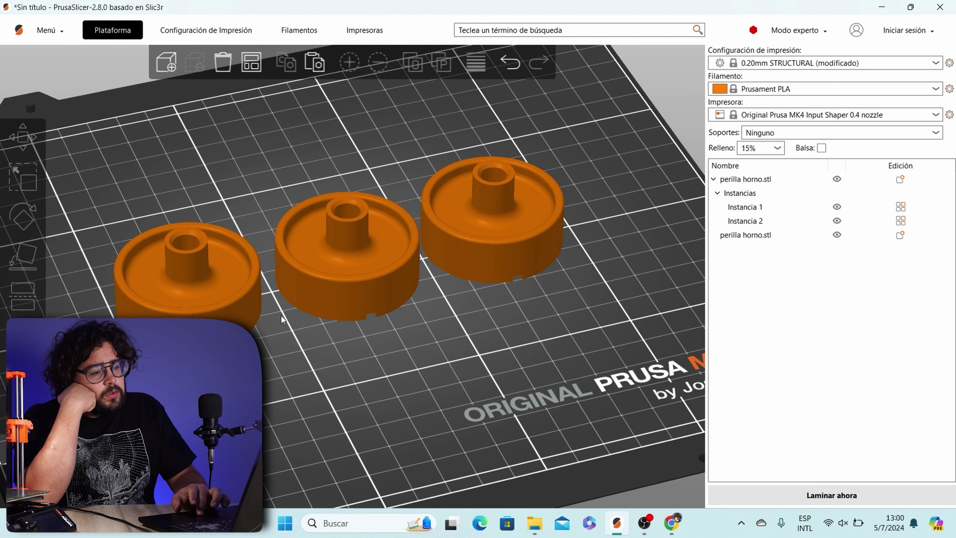
click(206, 296)
click(207, 296)
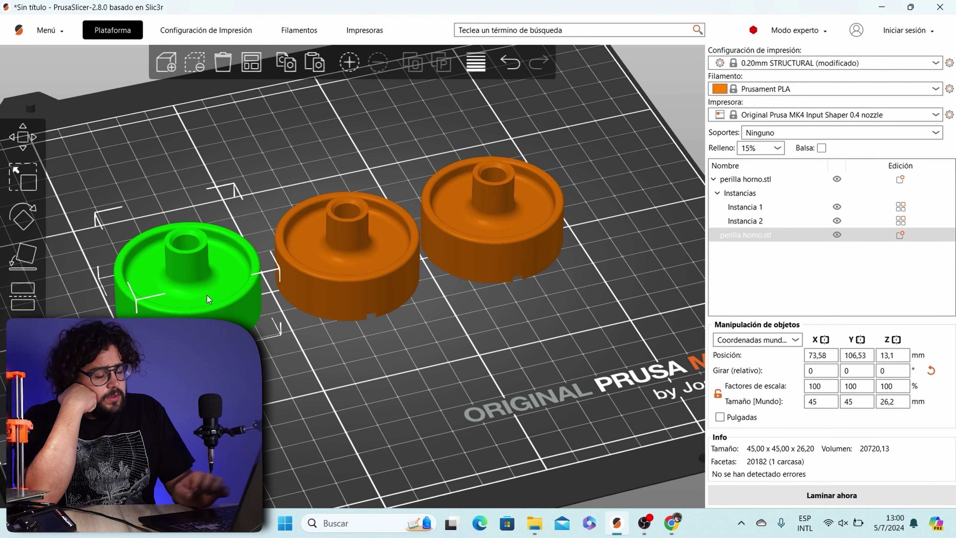
Add Relleno (infill) settings to the left knob copy from its context menu
right_click(207, 296)
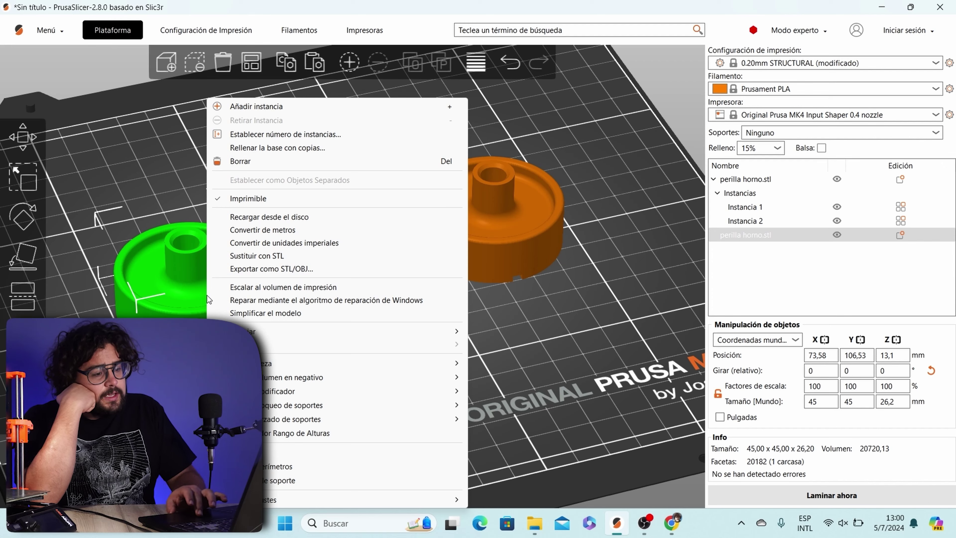
mouse_move(306, 500)
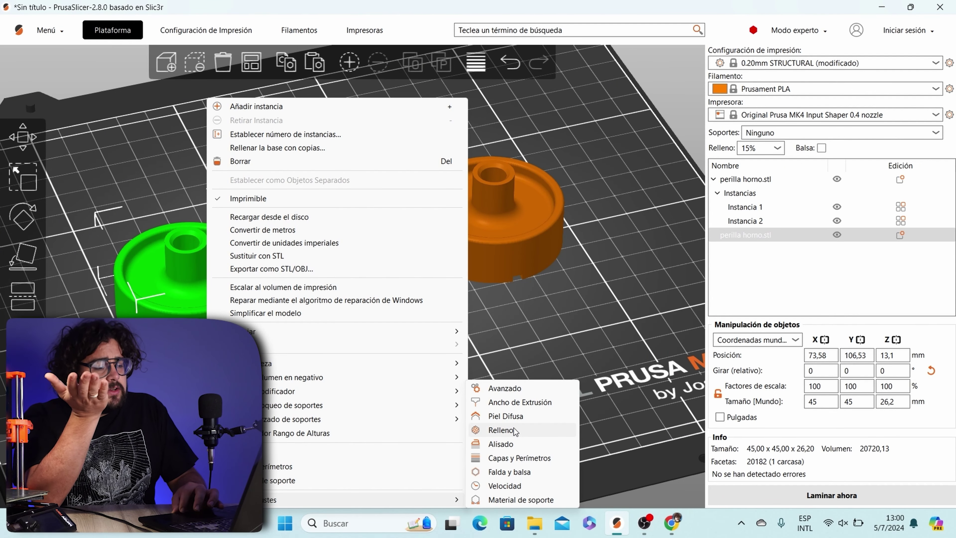
click(500, 430)
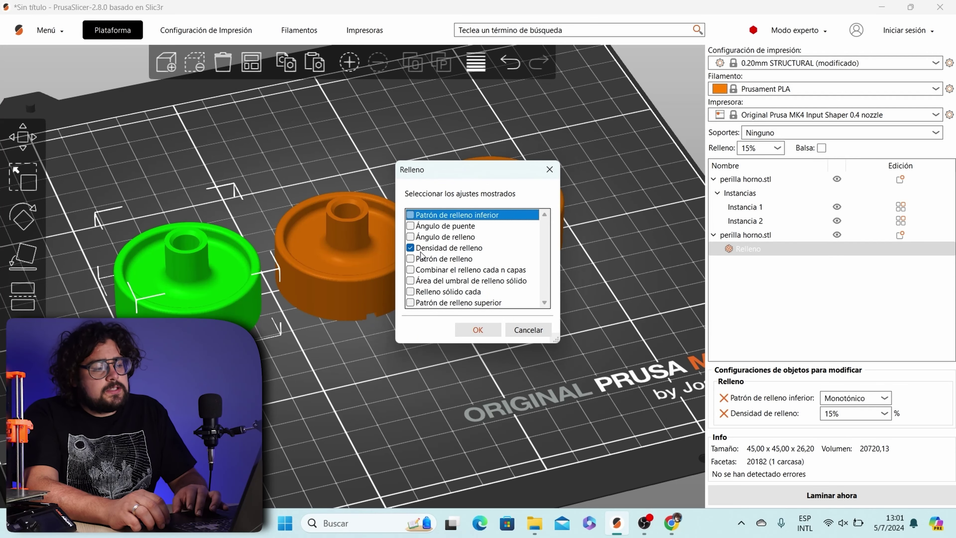
Confirm the infill options and set the copy's Densidad de relleno to 5%, keeping the Rejilla pattern
click(487, 327)
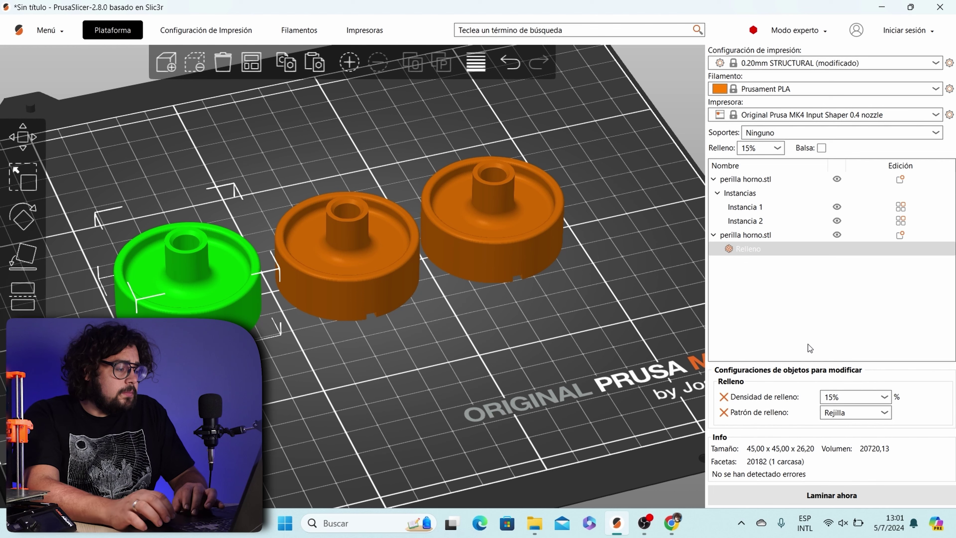
double_click(841, 397)
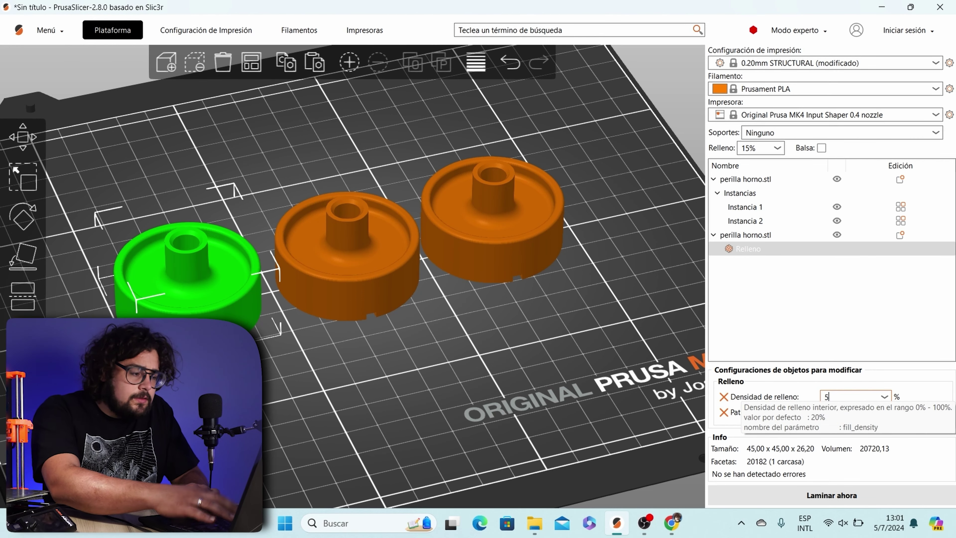
text(5)
click(857, 414)
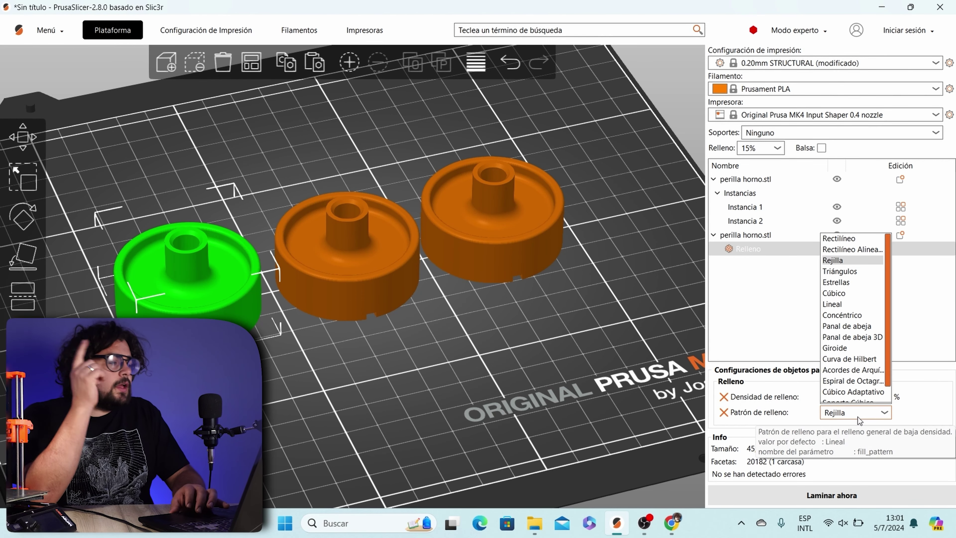
click(828, 300)
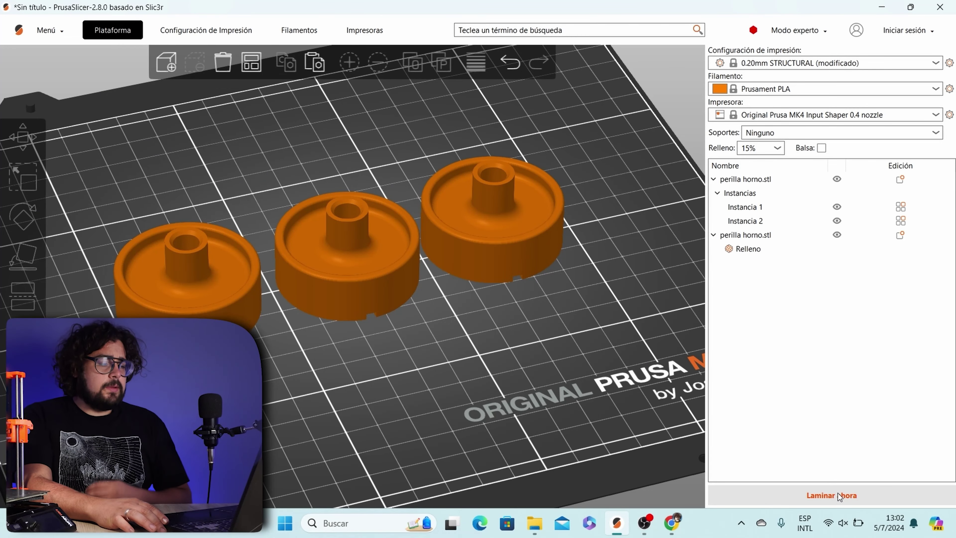
Slice the three-knob plate (about 1h18m, 31.52 g), inspect the preview, then select the left copy
click(839, 495)
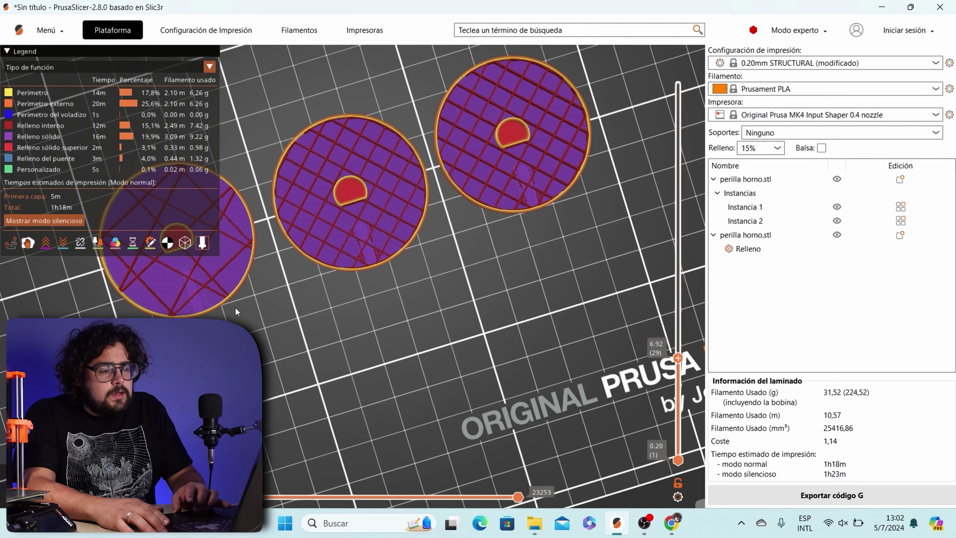
scroll(235, 306, down, 4)
scroll(212, 270, up, 4)
scroll(213, 270, up, 2)
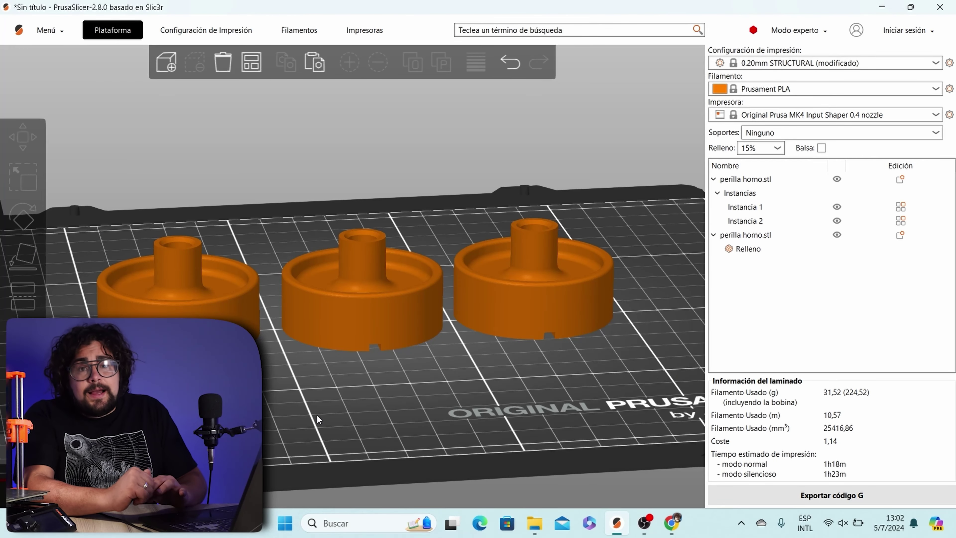
click(206, 305)
Delete the separate left knob copy and select the remaining right instance
right_click(206, 306)
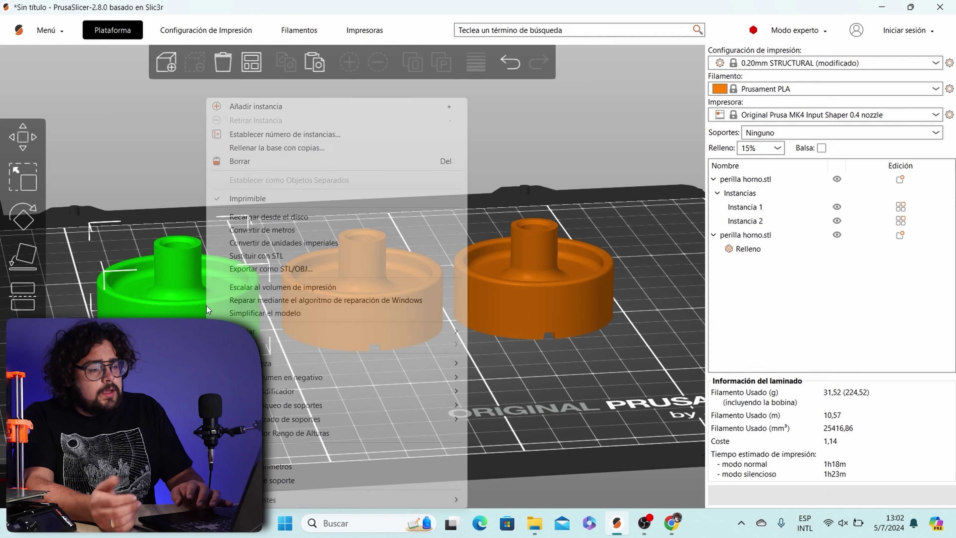
mouse_move(330, 500)
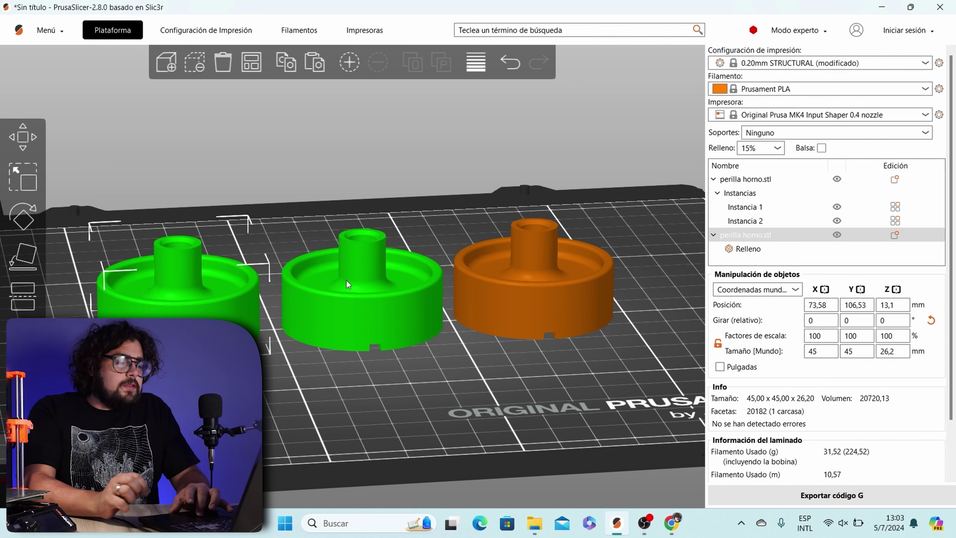
key(Delete)
click(546, 286)
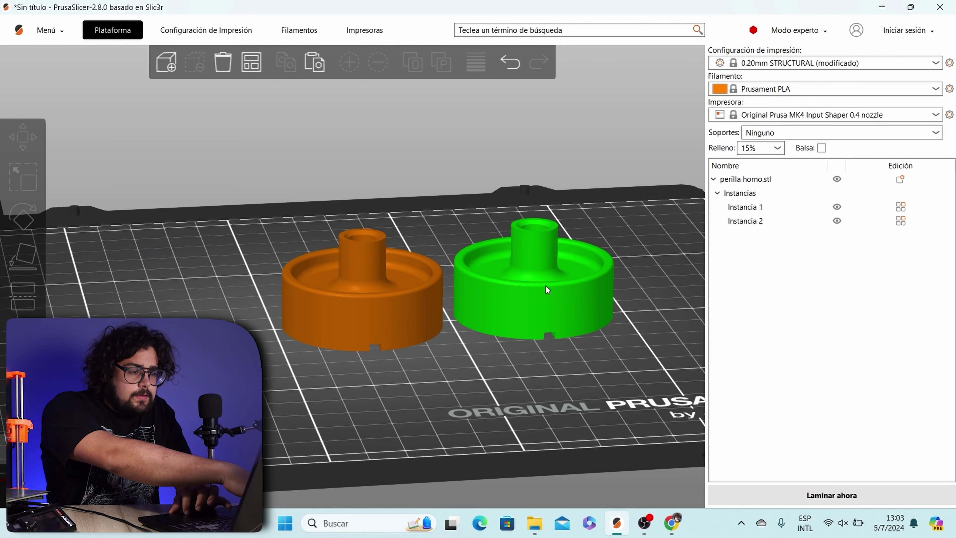
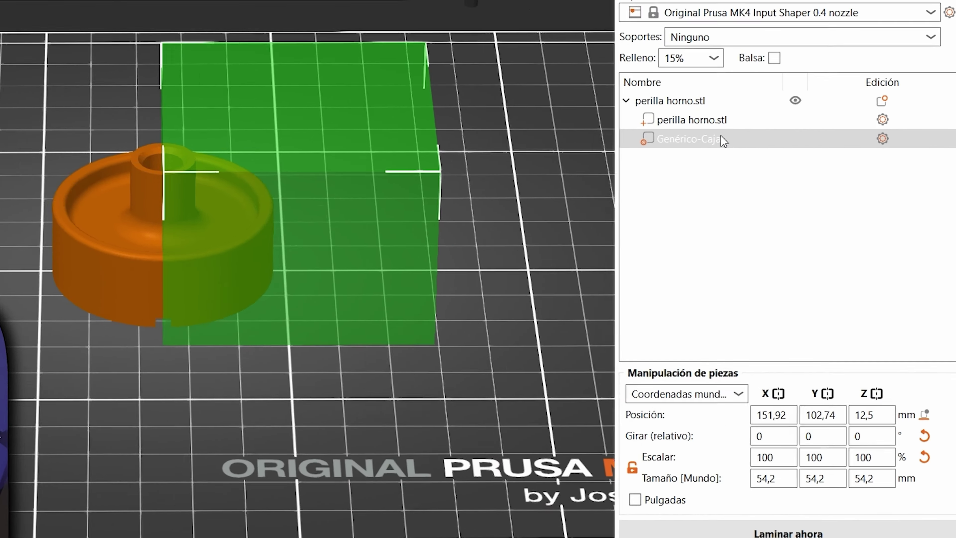
Add a Relleno override to the Genérico-Caja modifier with Densidad de relleno set to 0%
right_click(782, 205)
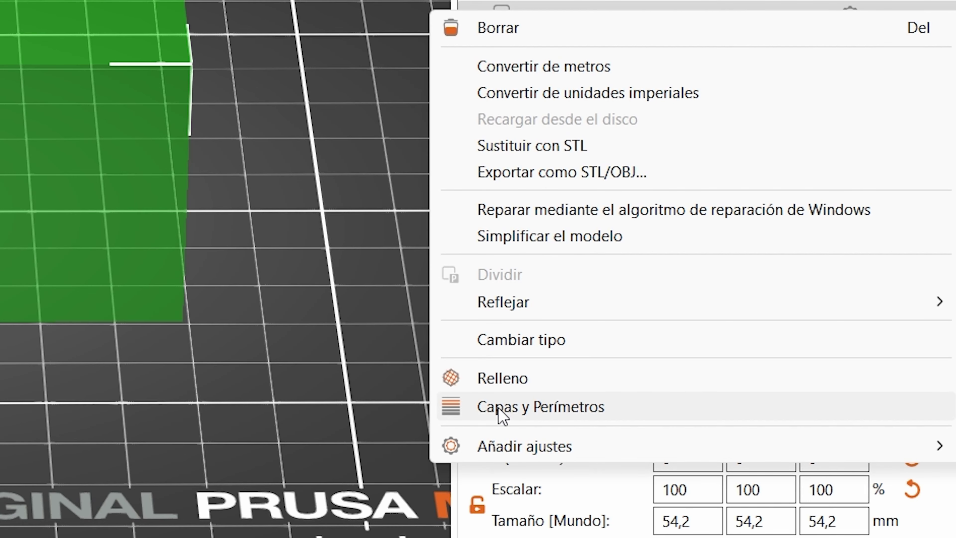
mouse_move(495, 456)
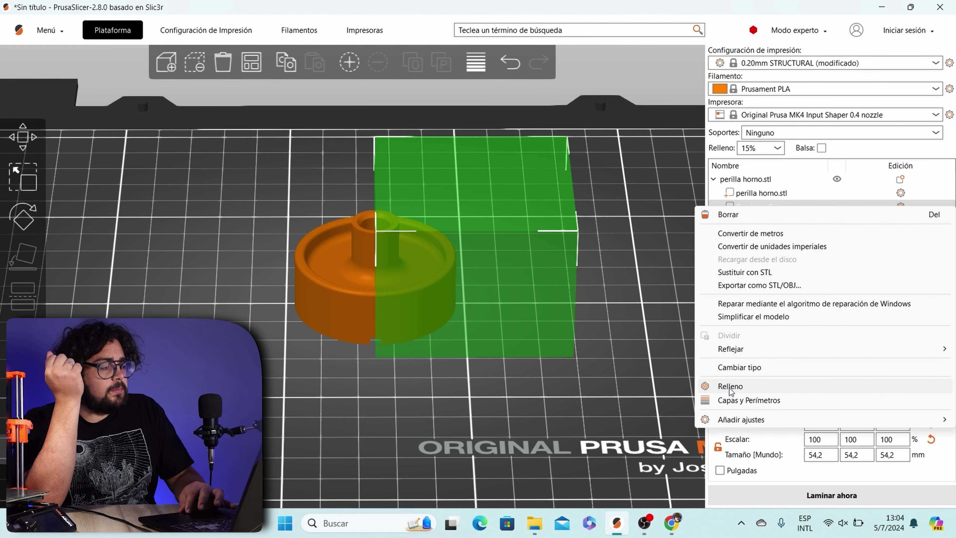
click(489, 378)
double_click(856, 449)
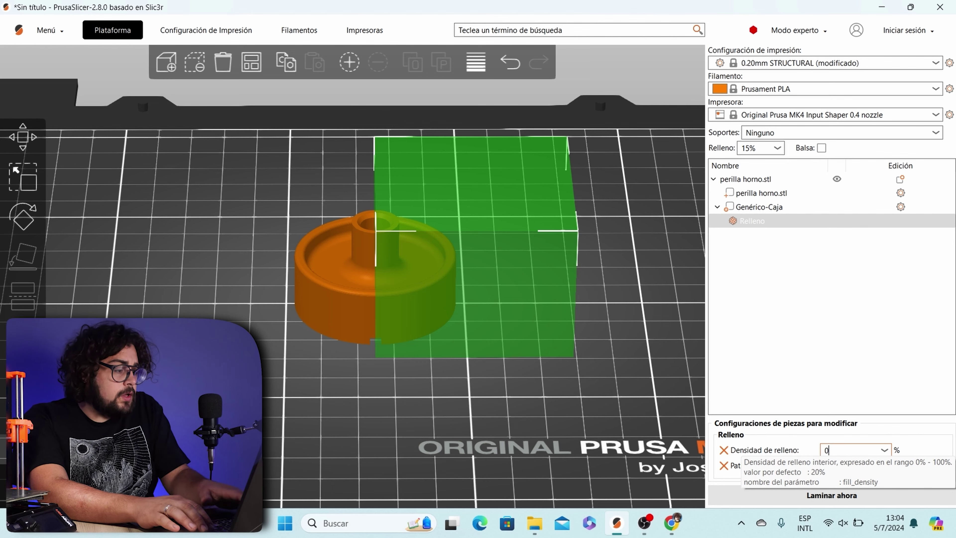
click(507, 369)
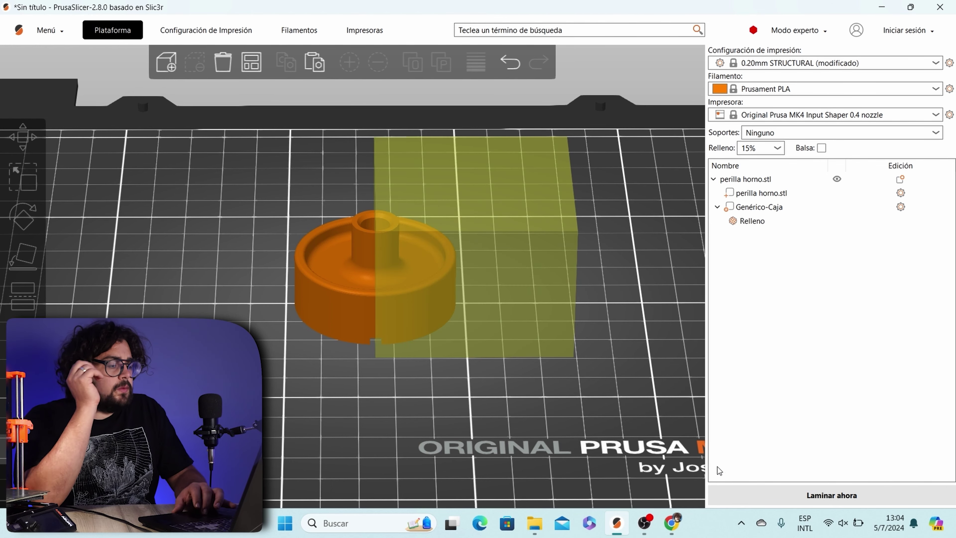
Slice the knob with the box modifier and lower the layer slider to inspect the infill
click(736, 498)
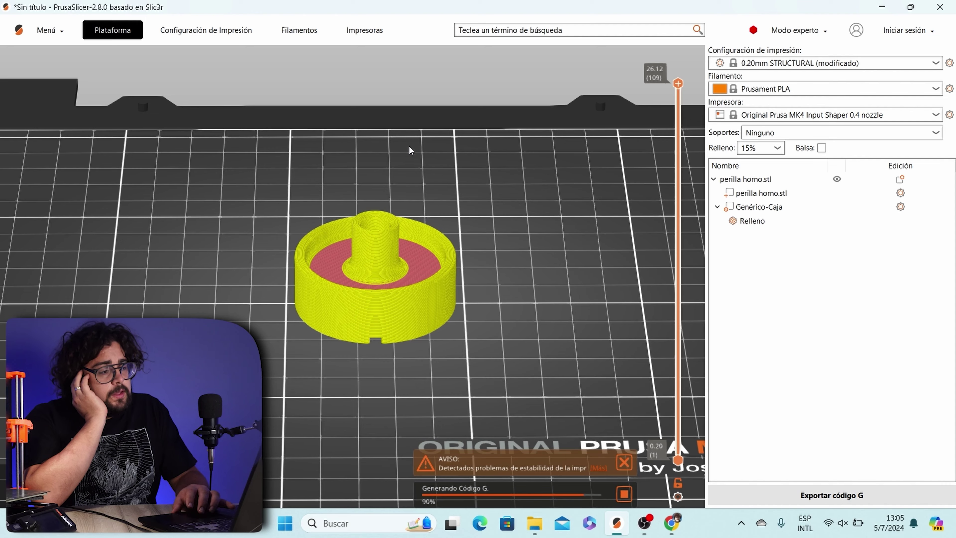
scroll(410, 150, up, 2)
drag(464, 139, 459, 163)
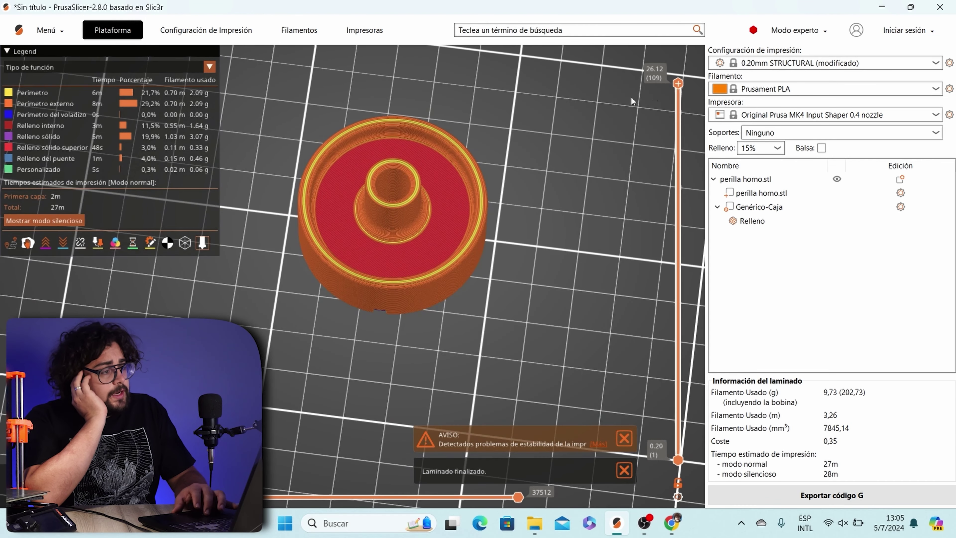
drag(678, 85, 647, 355)
scroll(433, 184, up, 2)
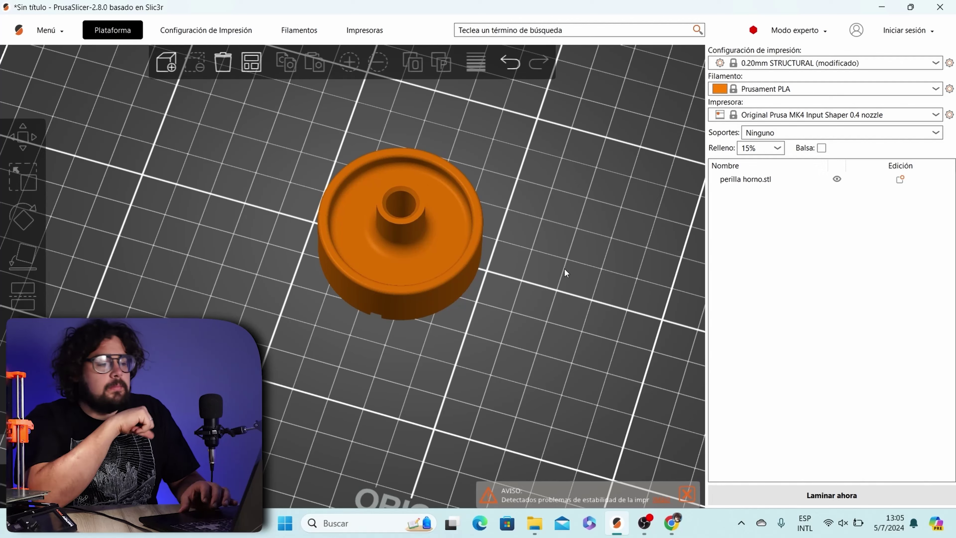
Add a Modificador Rango de Alturas (0–2 mm, 0.24 mm layers) to 'perilla horno.stl'
click(433, 251)
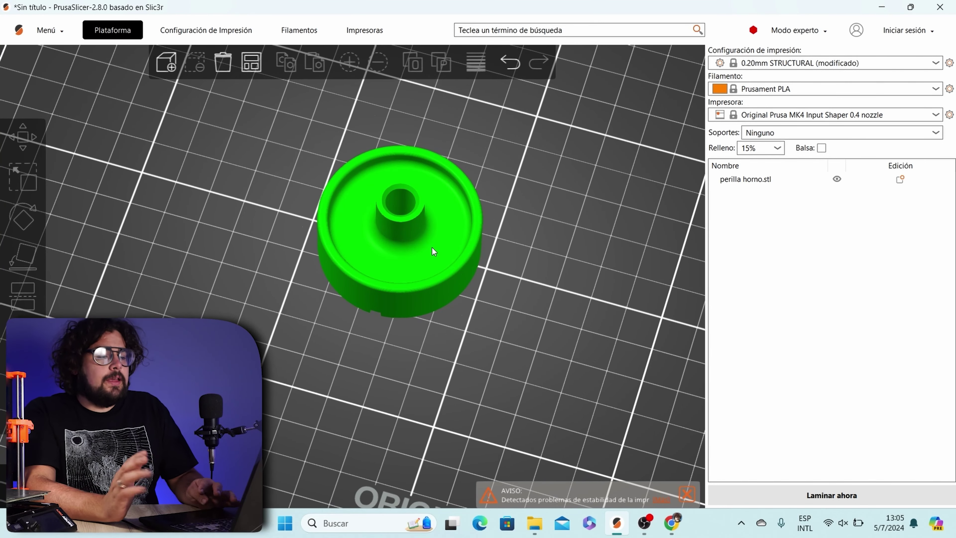
right_click(431, 248)
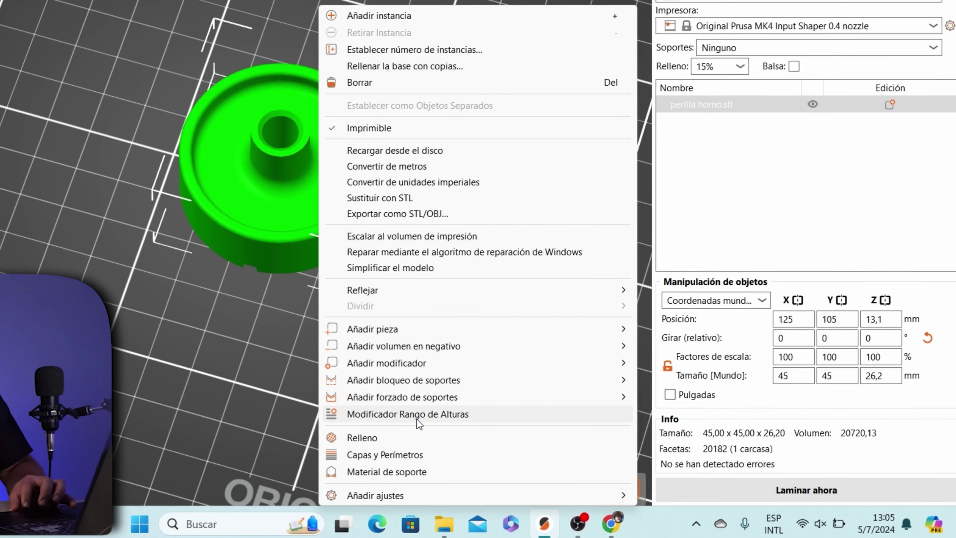
click(414, 418)
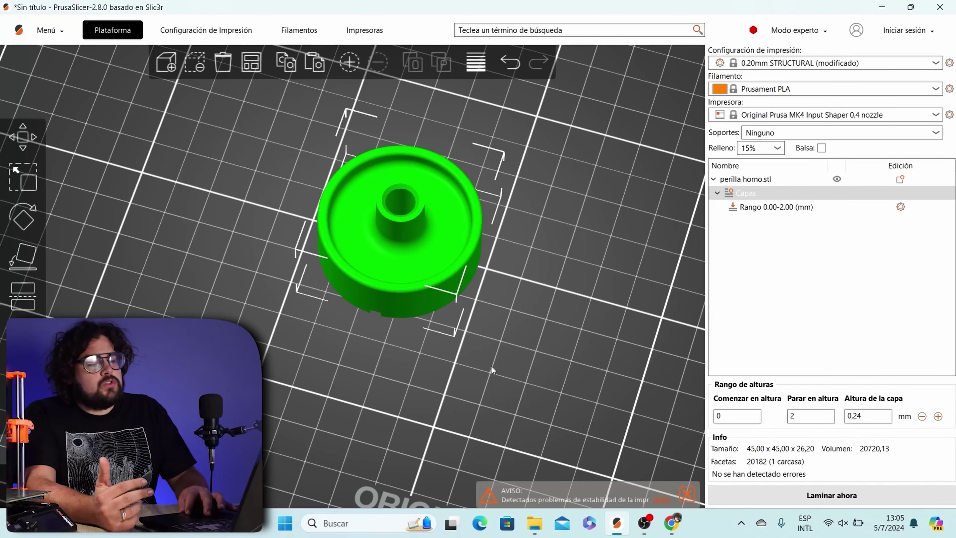
drag(491, 365, 493, 330)
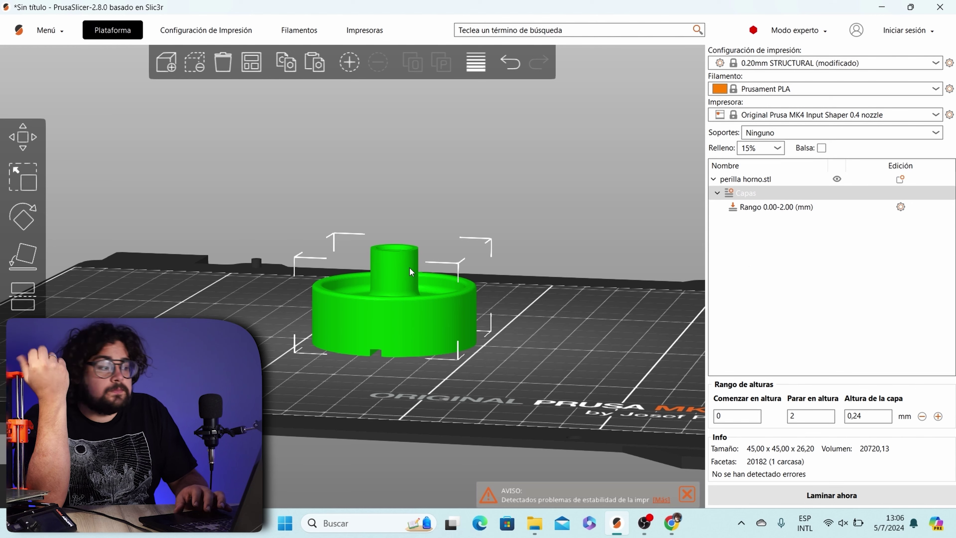
Change the height range's Comenzar en altura to 12 mm and Parar en altura to 35 mm
click(750, 213)
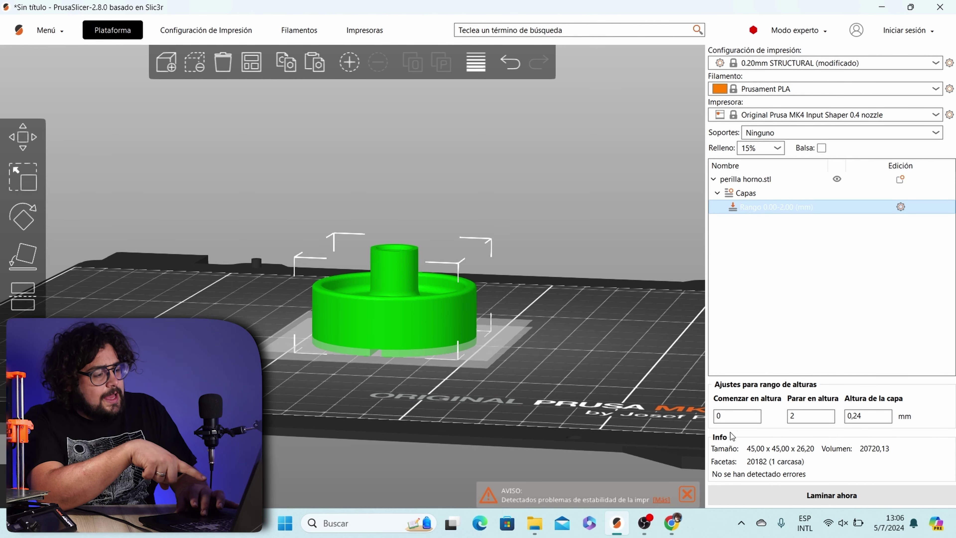
click(733, 416)
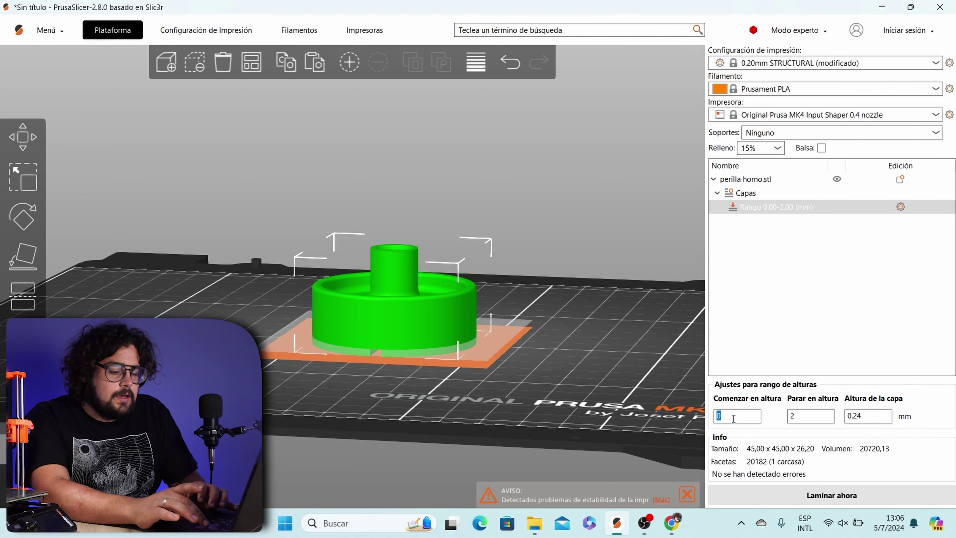
text(12)
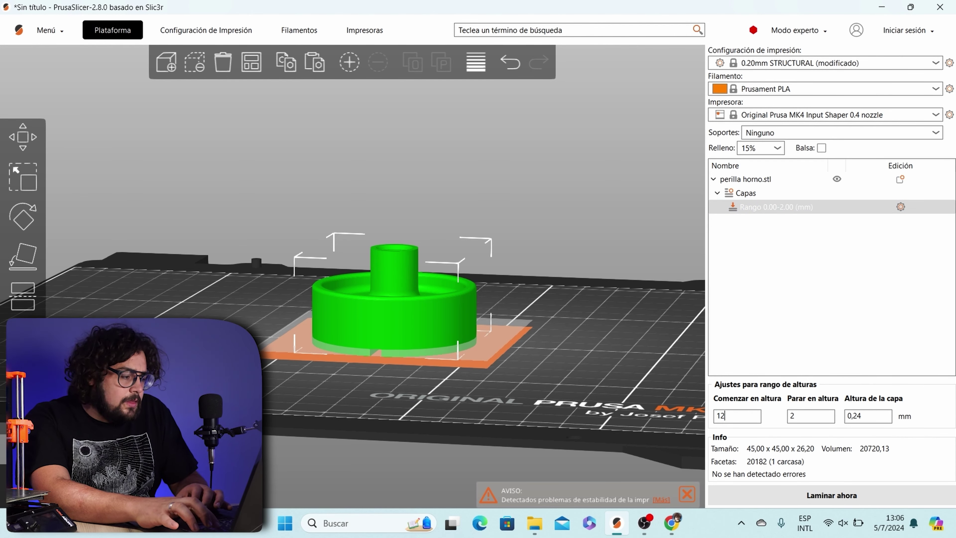
click(815, 421)
text(12,5)
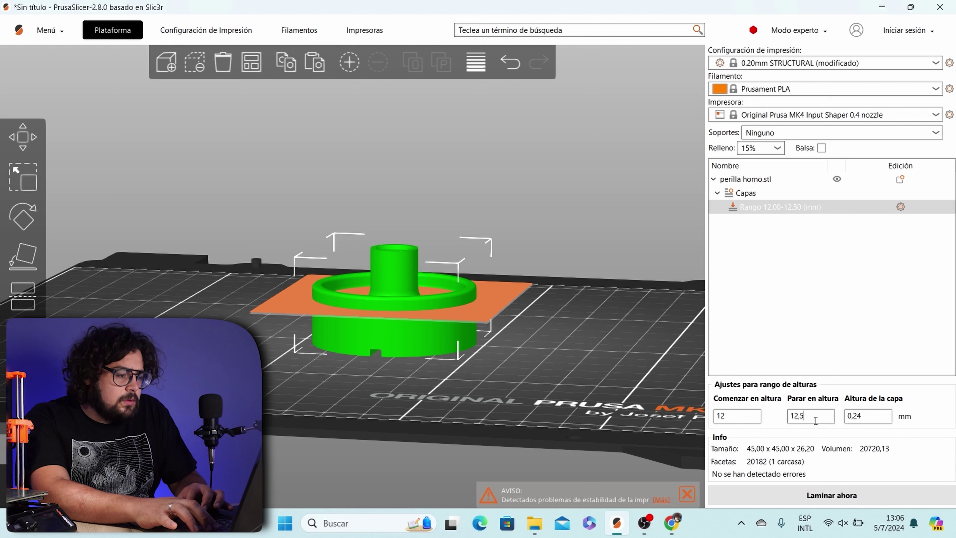
click(815, 420)
text(35)
click(745, 417)
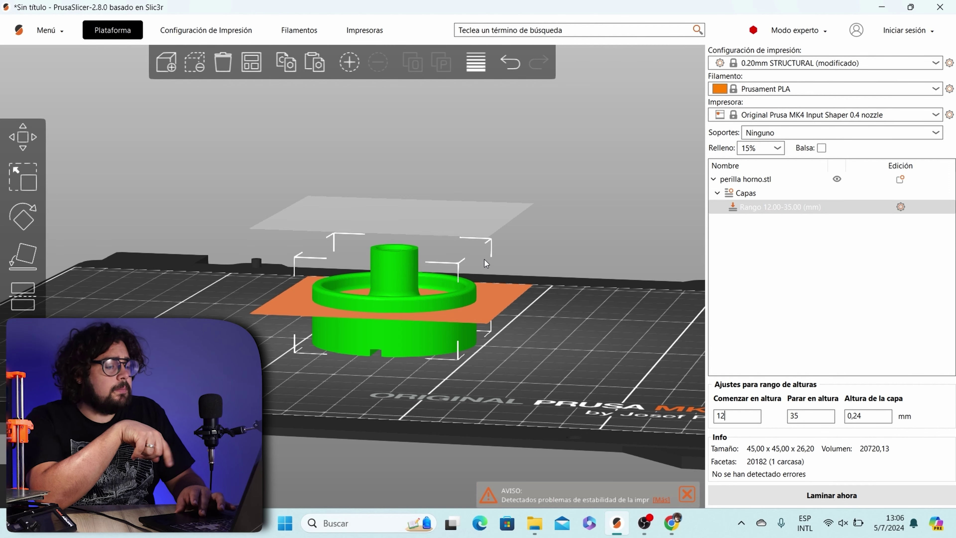
click(621, 290)
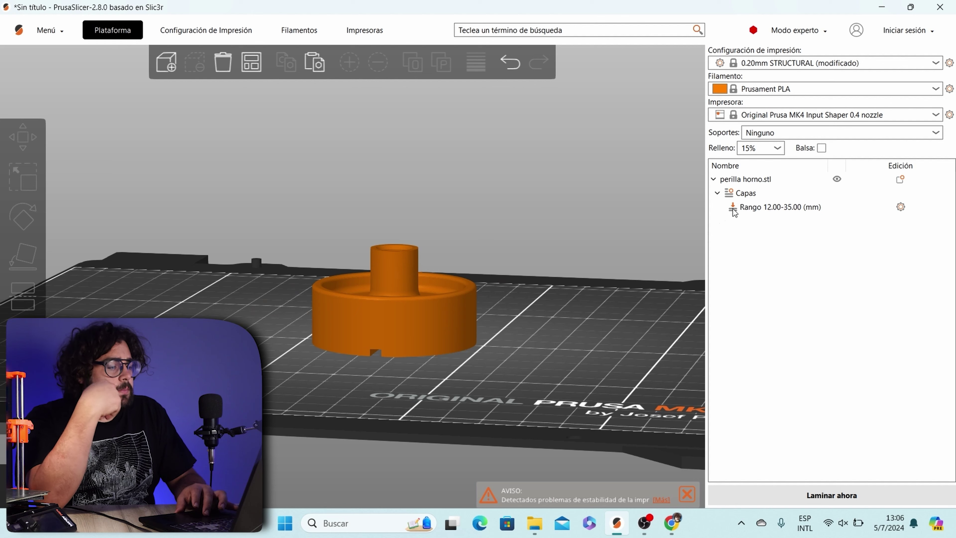
Add Capas y Perímetros settings to the 12–35 mm range with Perímetros set to 8
right_click(761, 208)
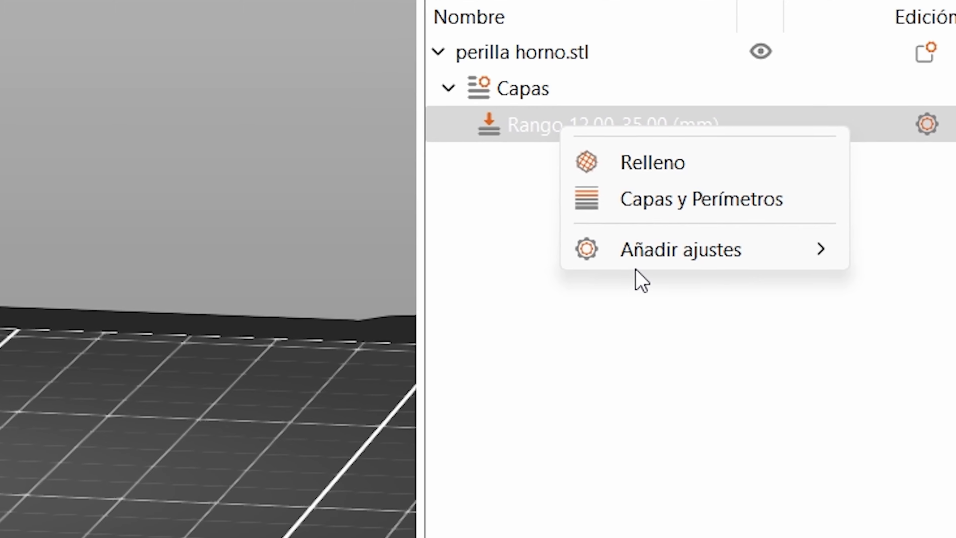
mouse_move(645, 250)
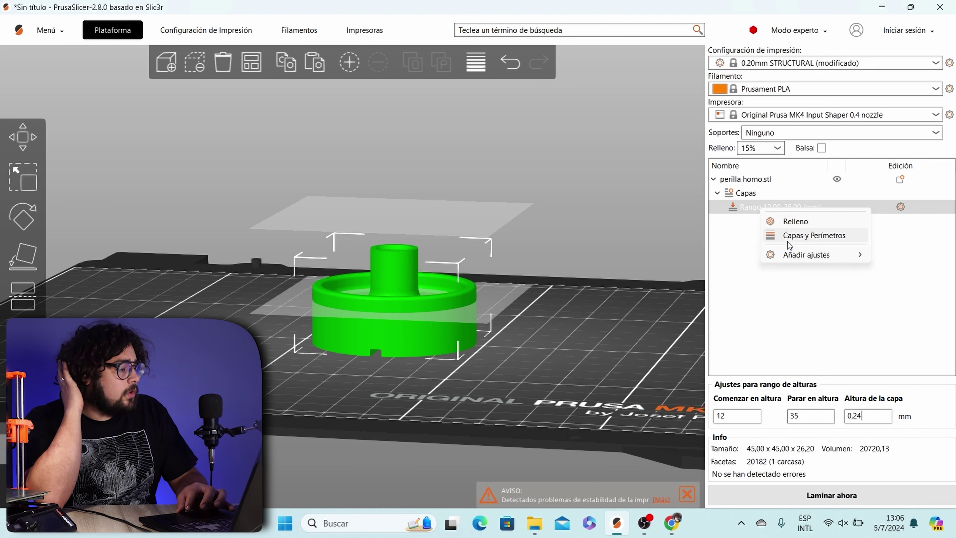
click(789, 237)
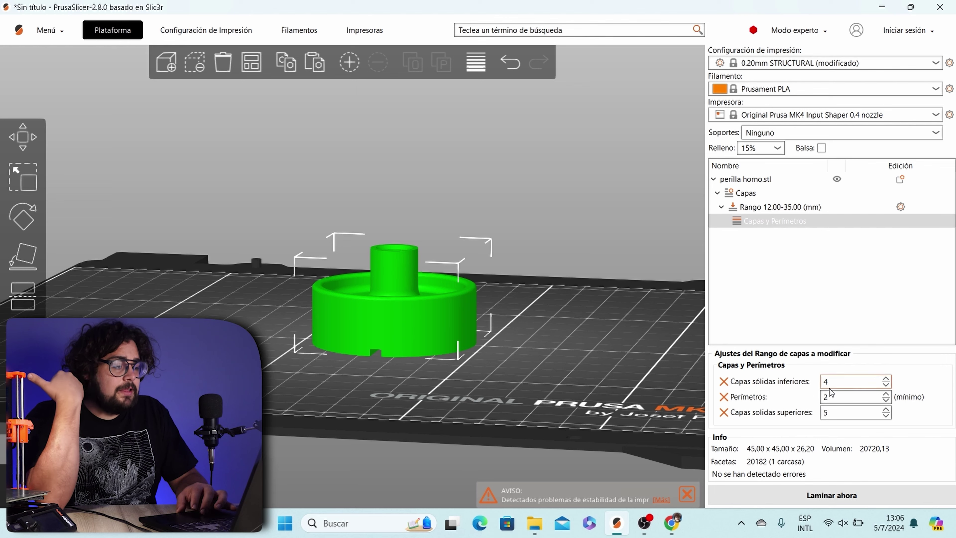
double_click(837, 398)
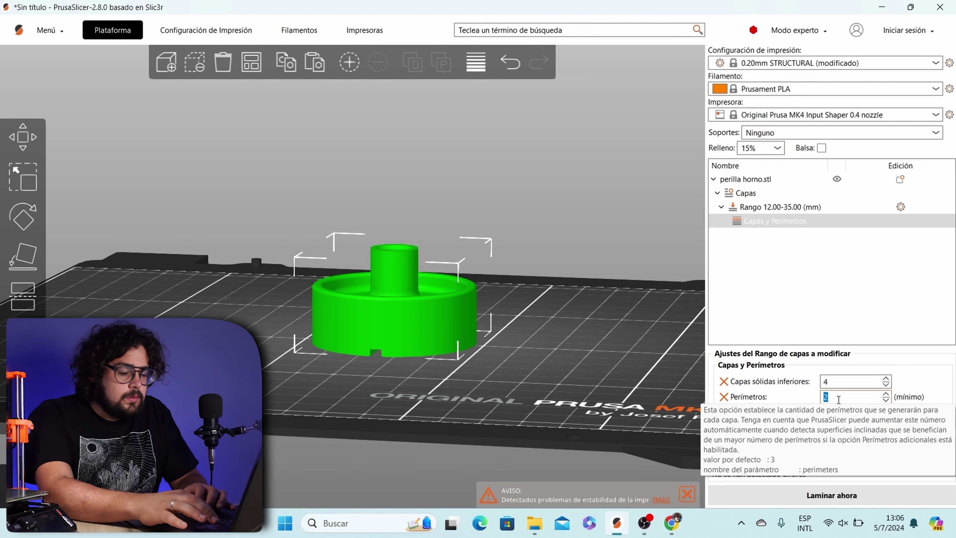
text(8)
key(Return)
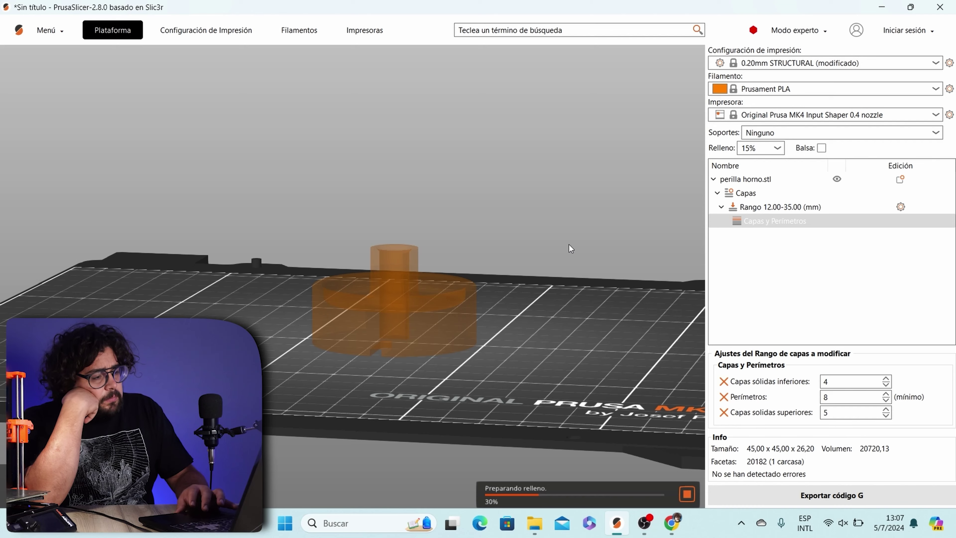
Inspect the 8-perimeter slice layer by layer from 12.92 mm upward (12.20 g, 4.09 m)
drag(557, 206, 545, 258)
scroll(545, 257, up, 3)
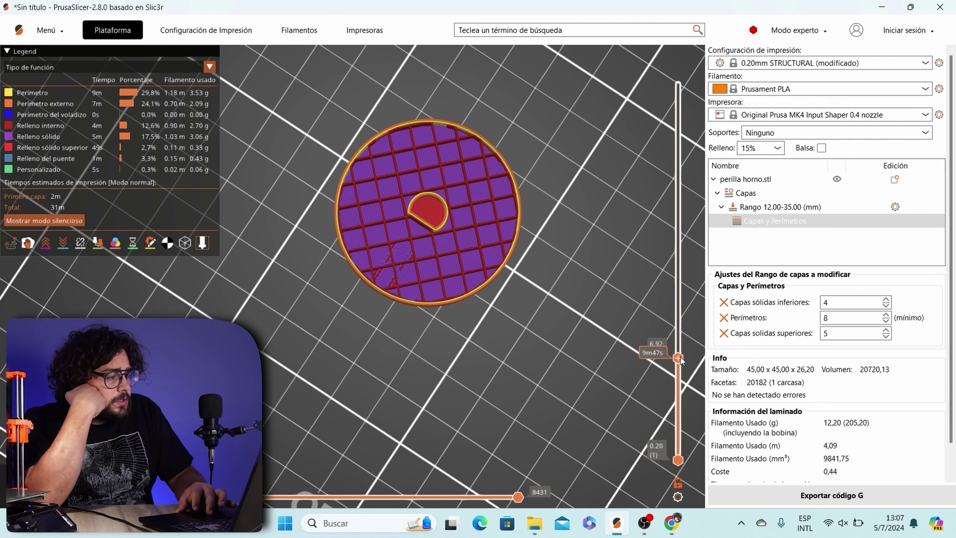
drag(678, 358, 692, 255)
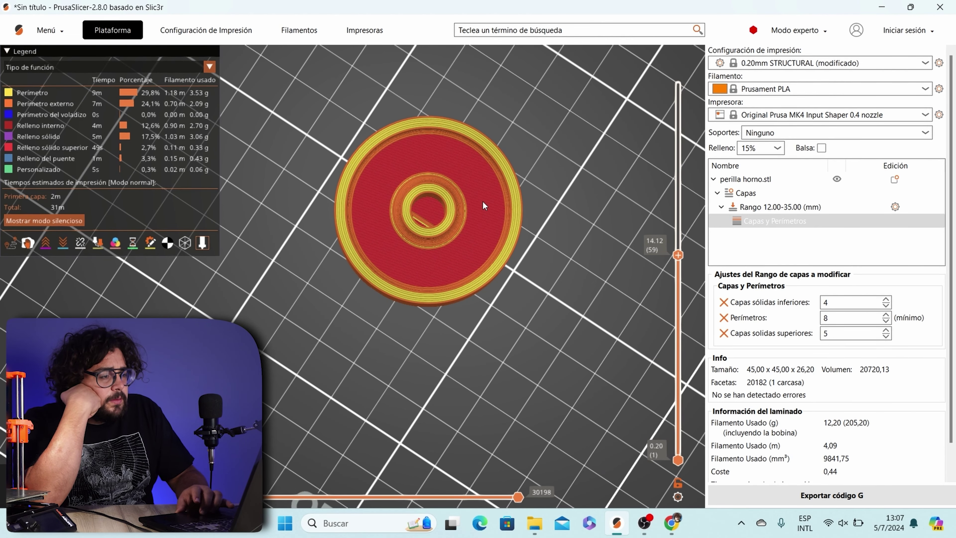
scroll(483, 203, down, 3)
scroll(482, 202, up, 6)
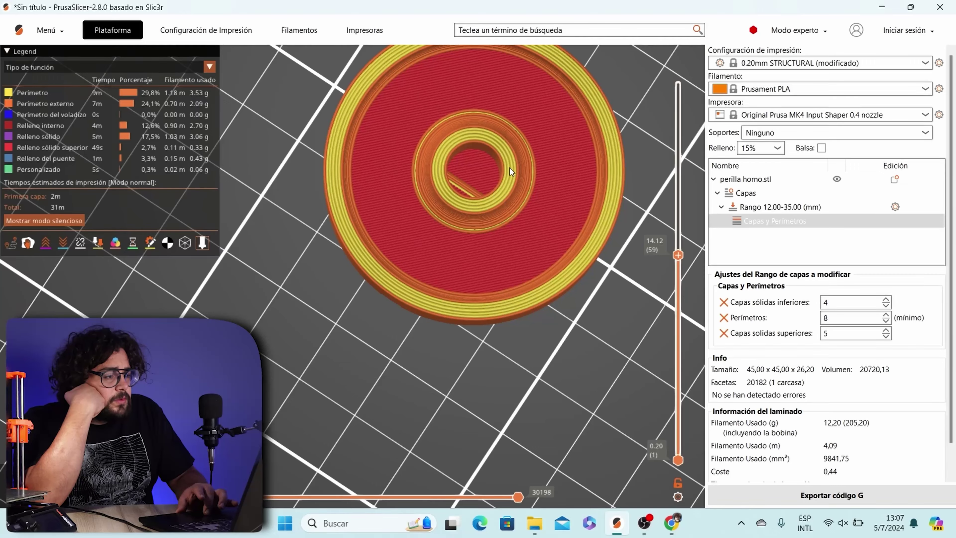
scroll(516, 162, up, 3)
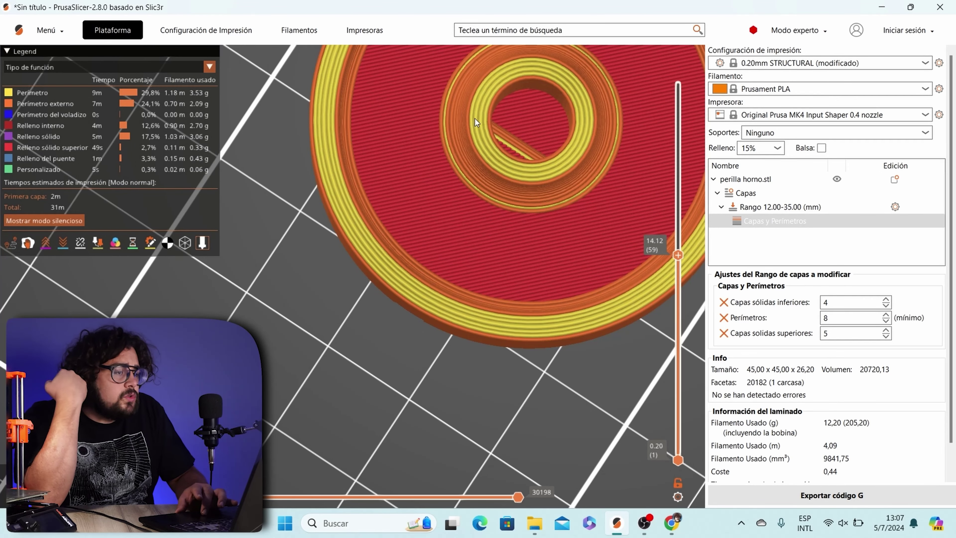
drag(677, 255, 678, 191)
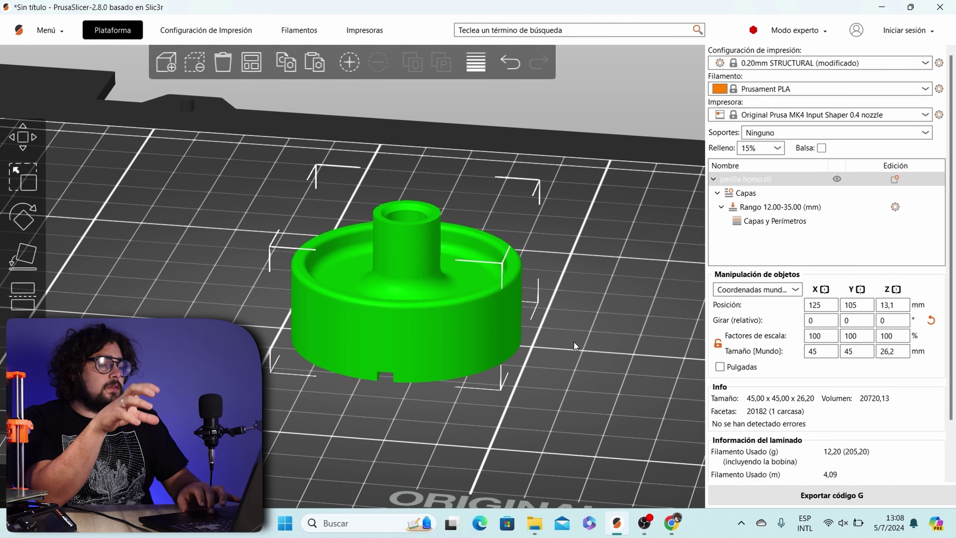
Add a Losa slab modifier around the knob and stretch it taller along Z
click(615, 277)
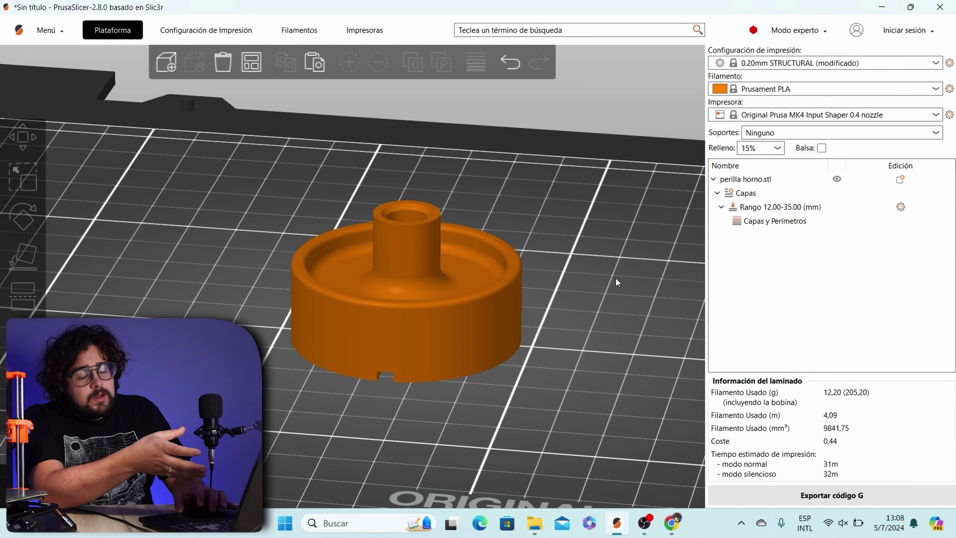
click(483, 333)
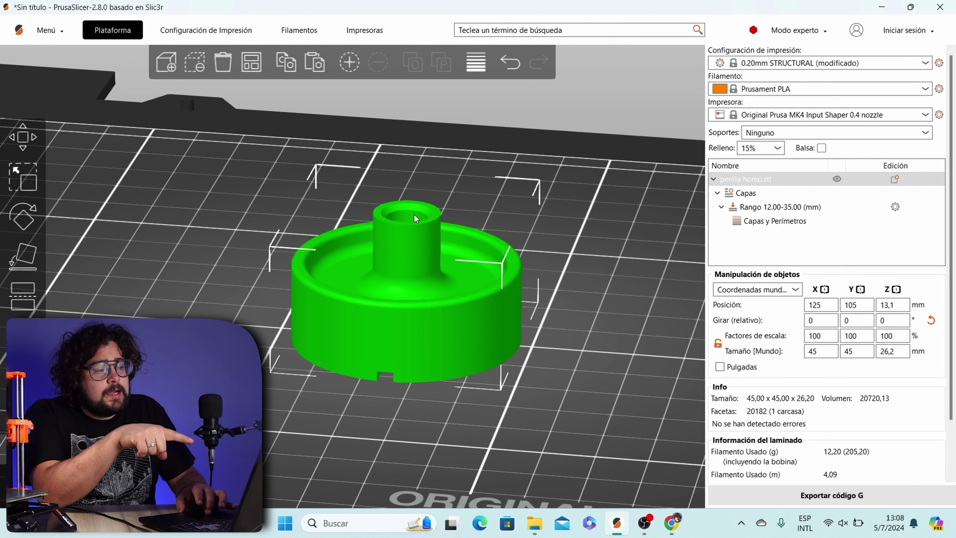
drag(458, 188, 453, 201)
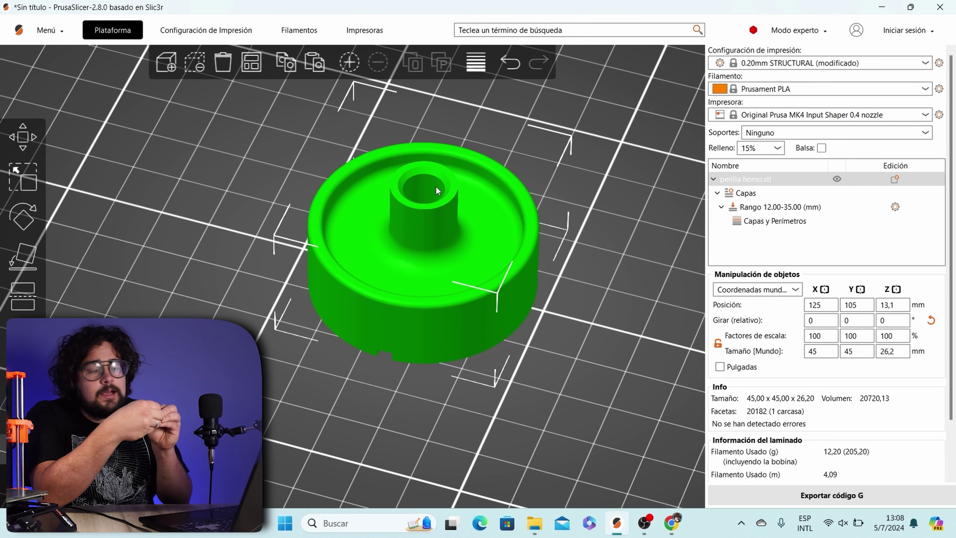
right_click(446, 277)
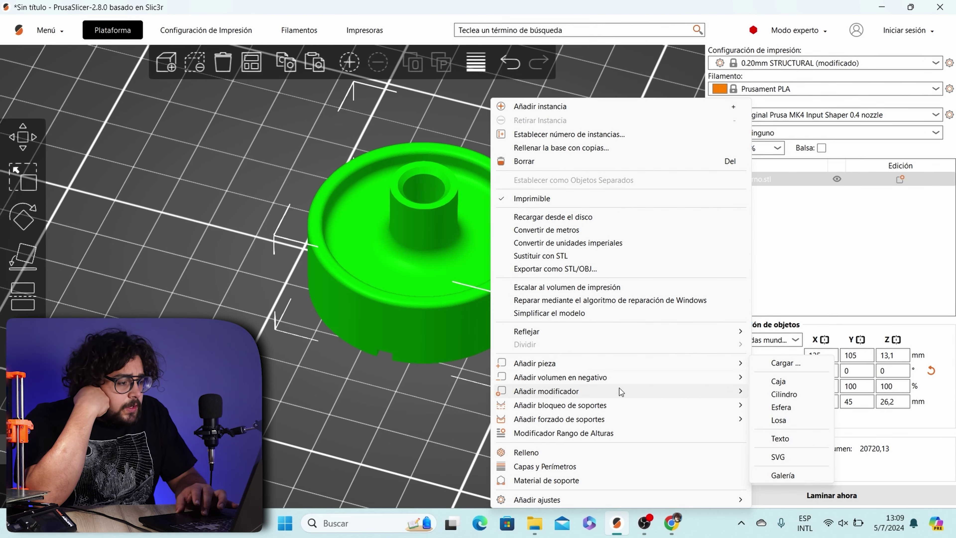
mouse_move(652, 394)
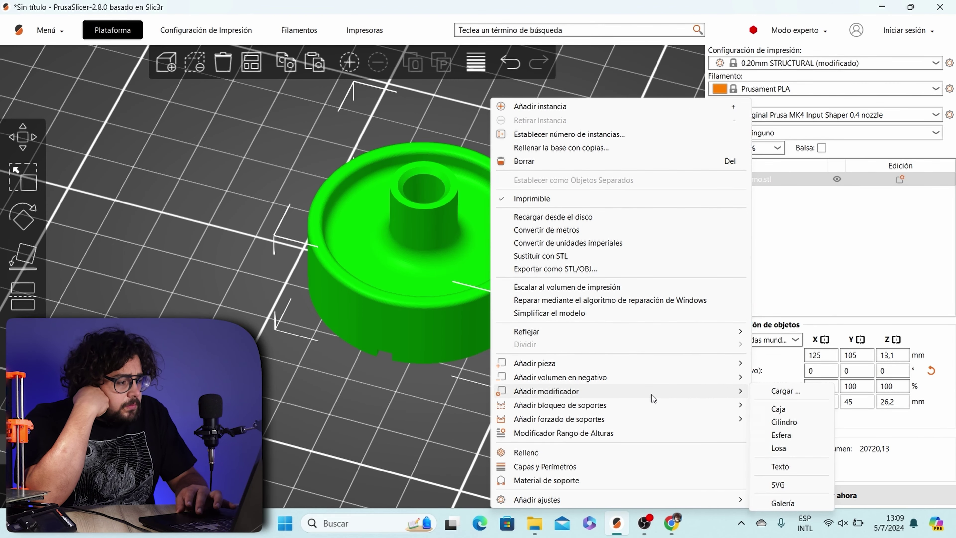
click(785, 449)
drag(616, 420, 589, 382)
drag(467, 277, 465, 249)
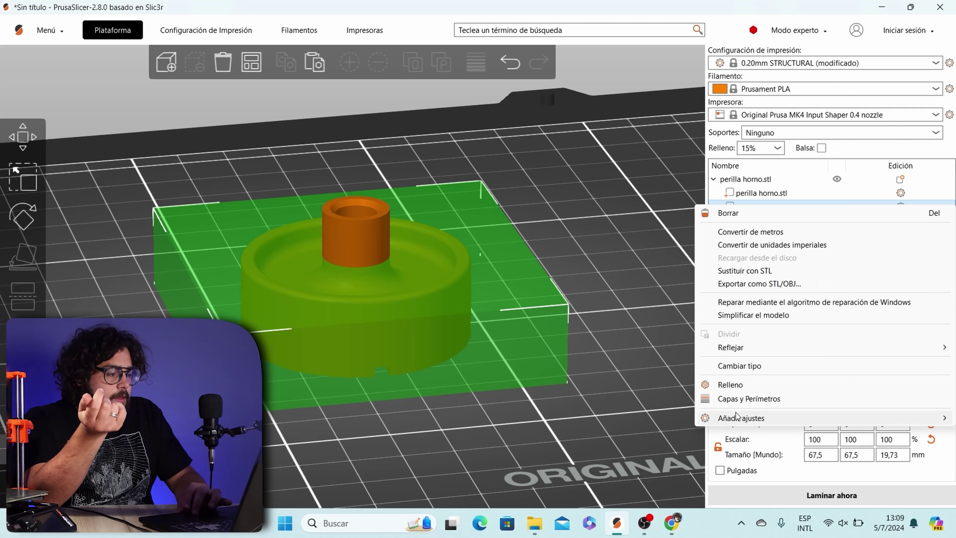
Add a Piel Difusa setting to the Genérico-Losa slab modifier
mouse_move(550, 507)
click(636, 446)
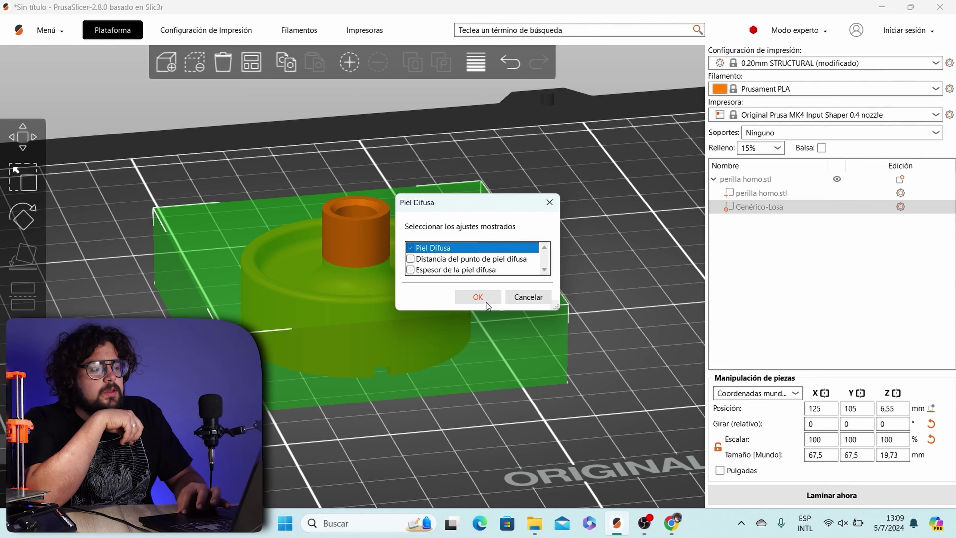
click(478, 297)
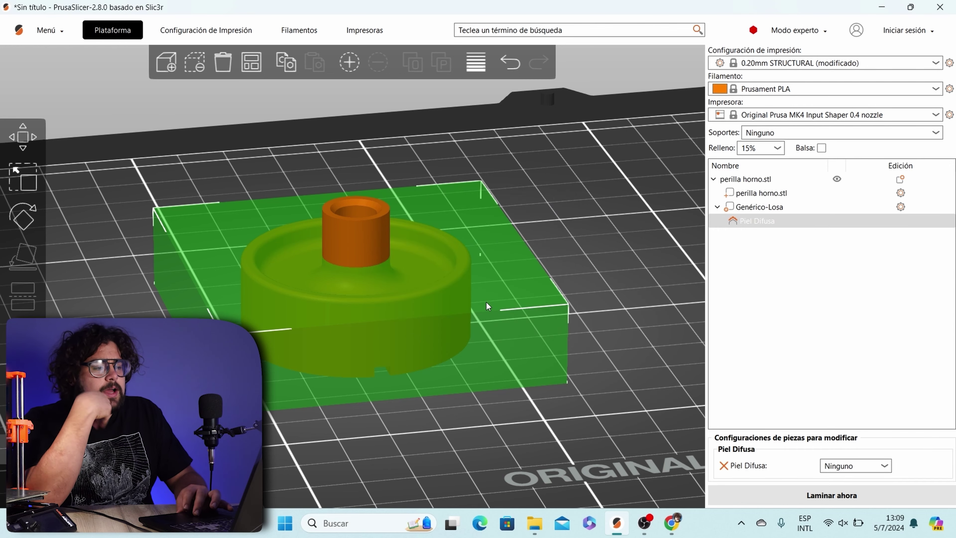
click(875, 470)
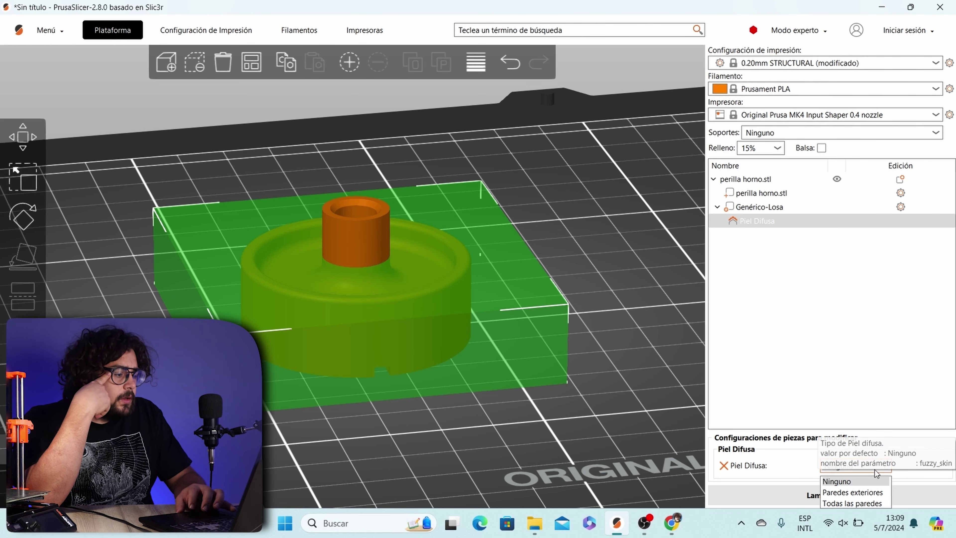
Set Piel Difusa to Paredes exteriores and slice the knob (11.44 g, 33 min)
click(874, 494)
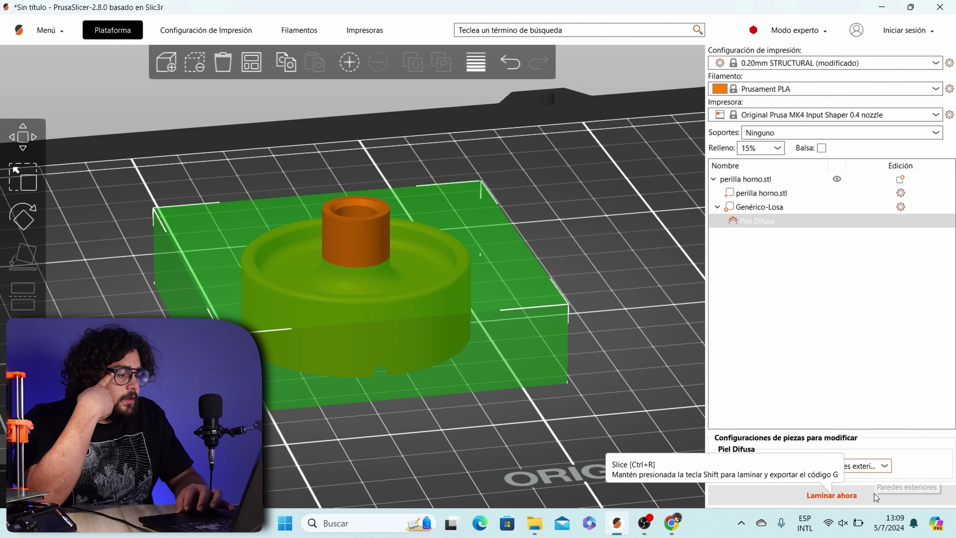
click(799, 496)
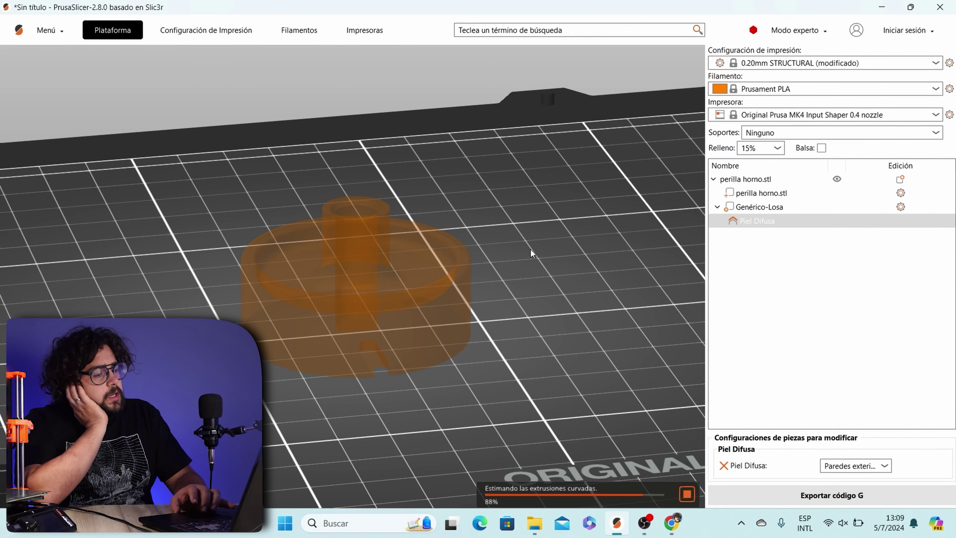
scroll(530, 249, up, 5)
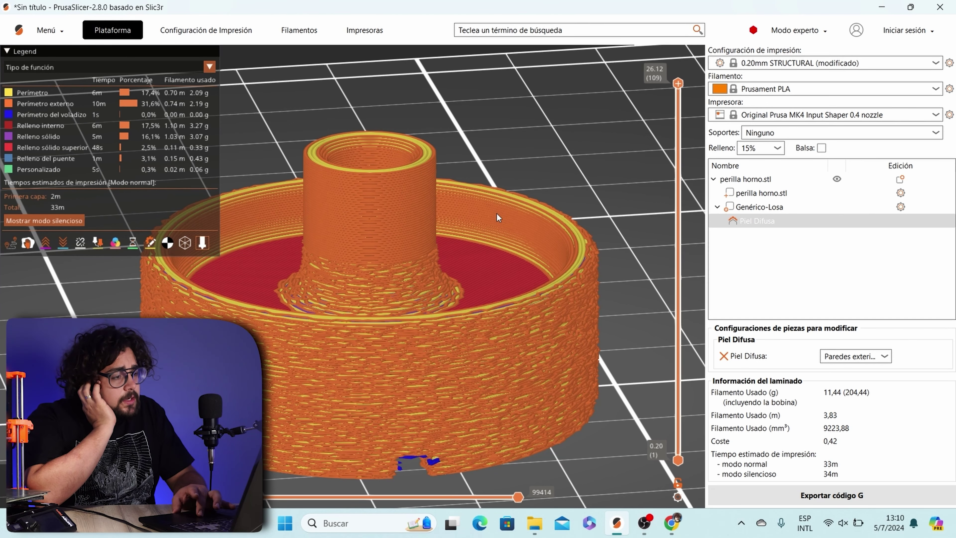
key(Tab)
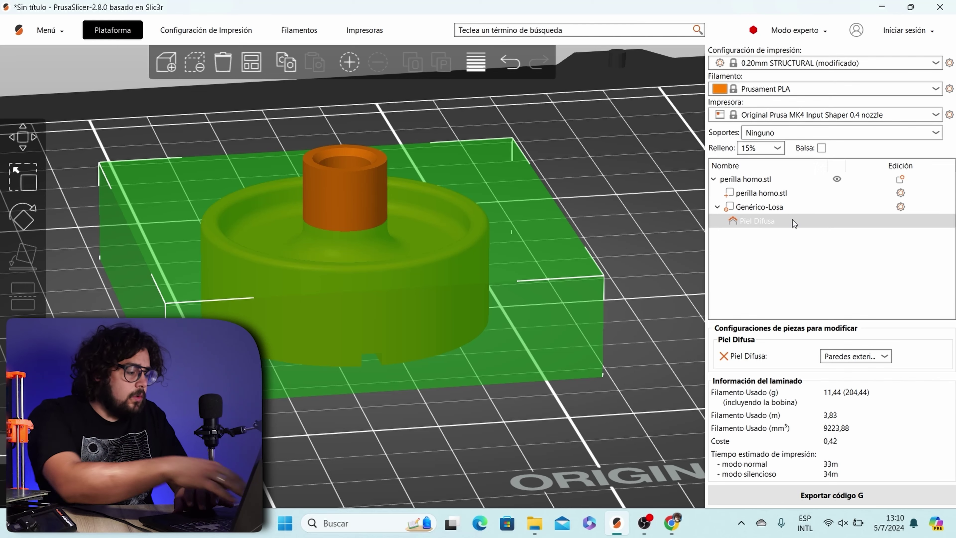
Delete the Genérico-Losa modifier, leaving the plain 45 × 45 × 26.2 mm knob
key(Delete)
click(387, 280)
right_click(387, 279)
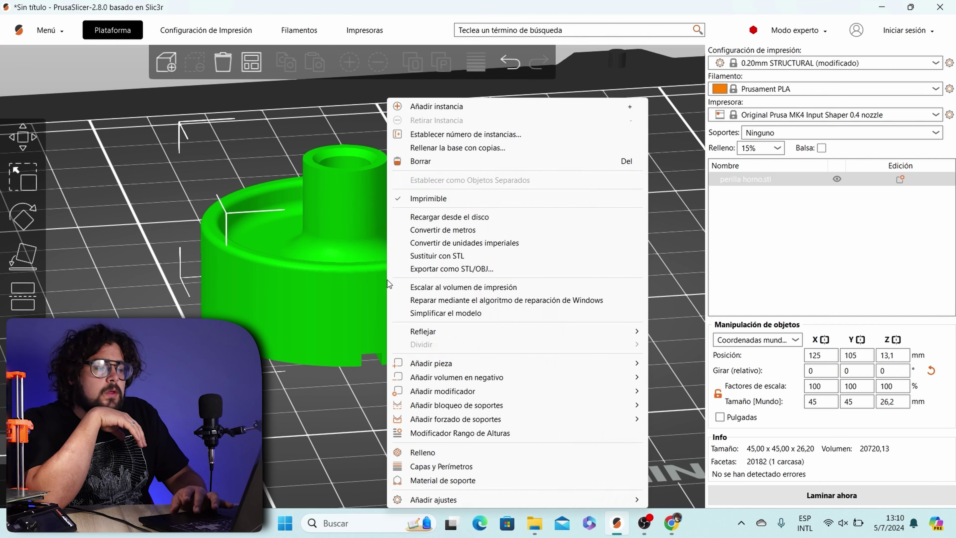
mouse_move(586, 387)
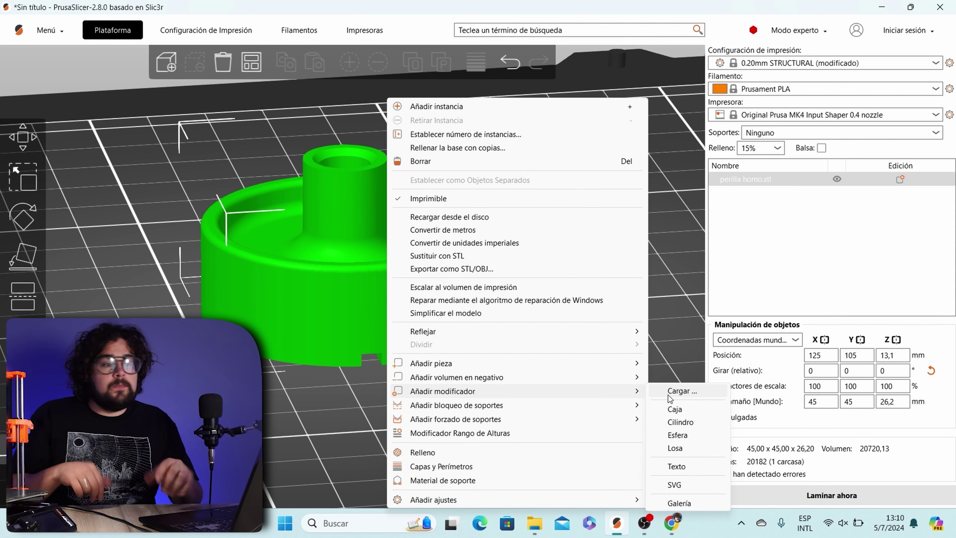
click(320, 399)
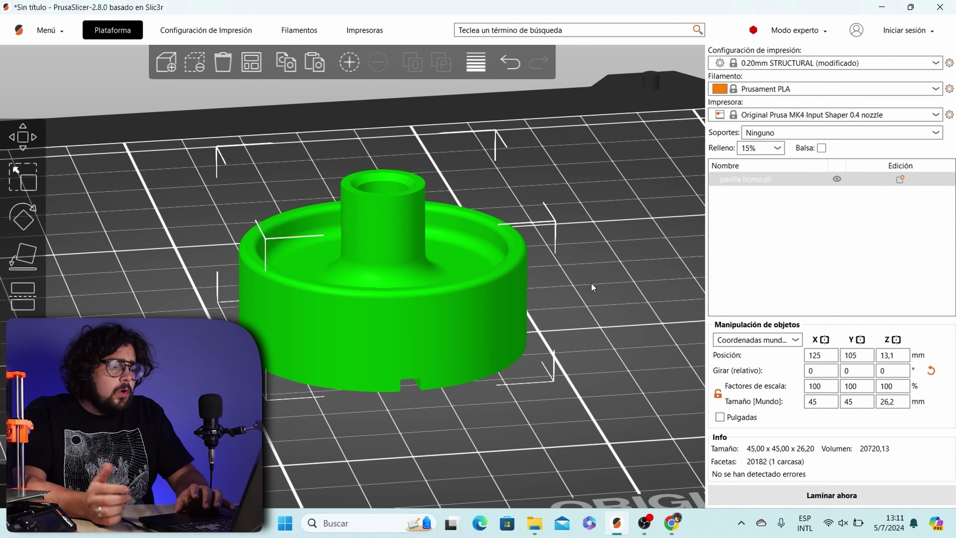
Enter 2 for the infill density and add a Caja box modifier to the knob
click(750, 147)
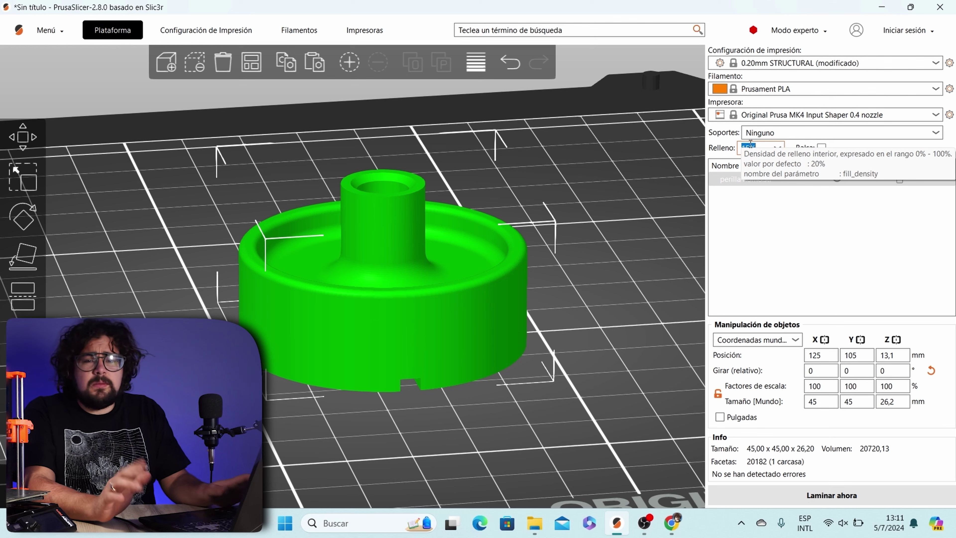
text(2)
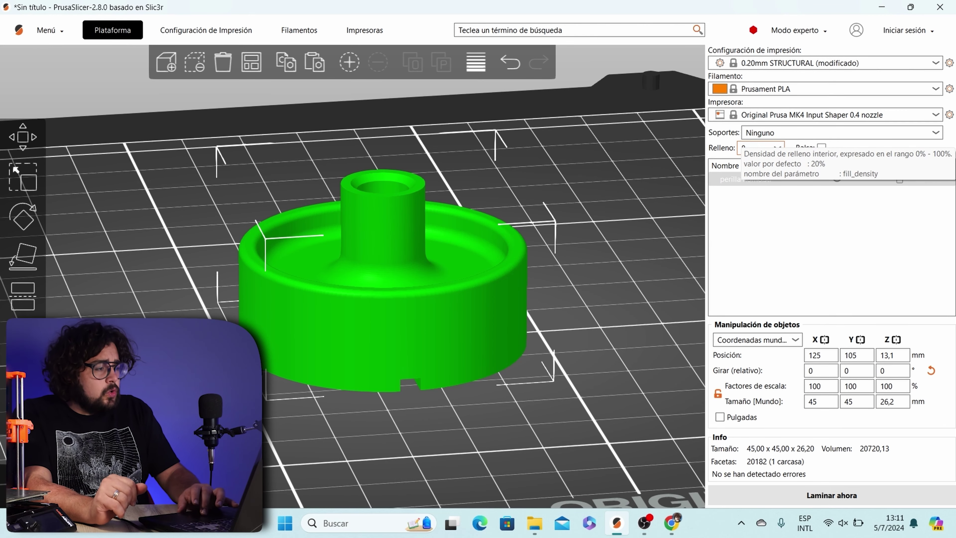
right_click(452, 286)
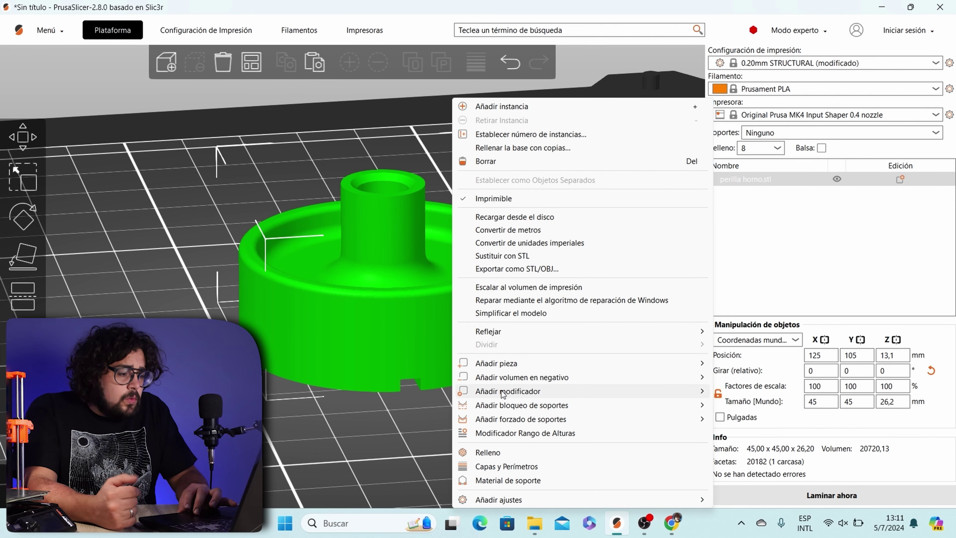
mouse_move(503, 394)
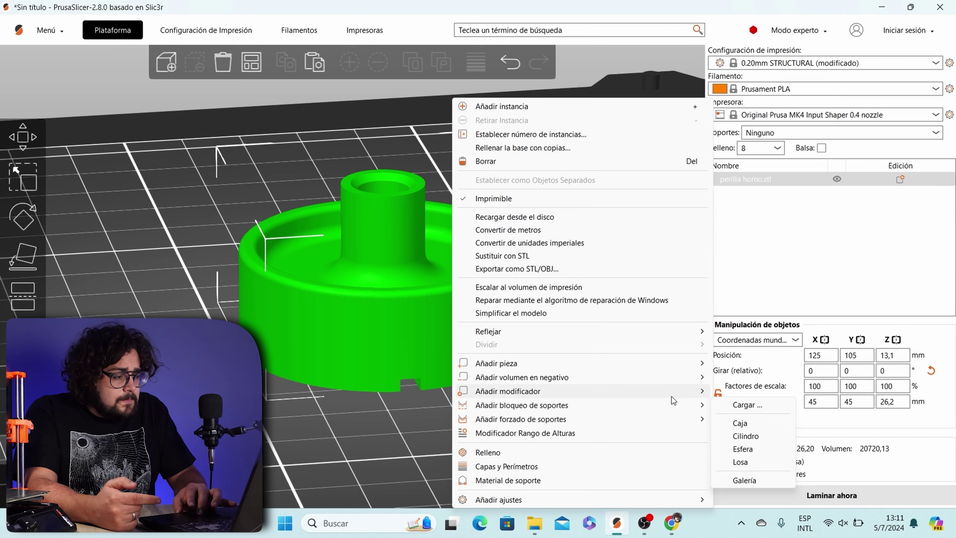
click(739, 423)
Size the box modifier to 5 × 50 × 40 mm
double_click(822, 456)
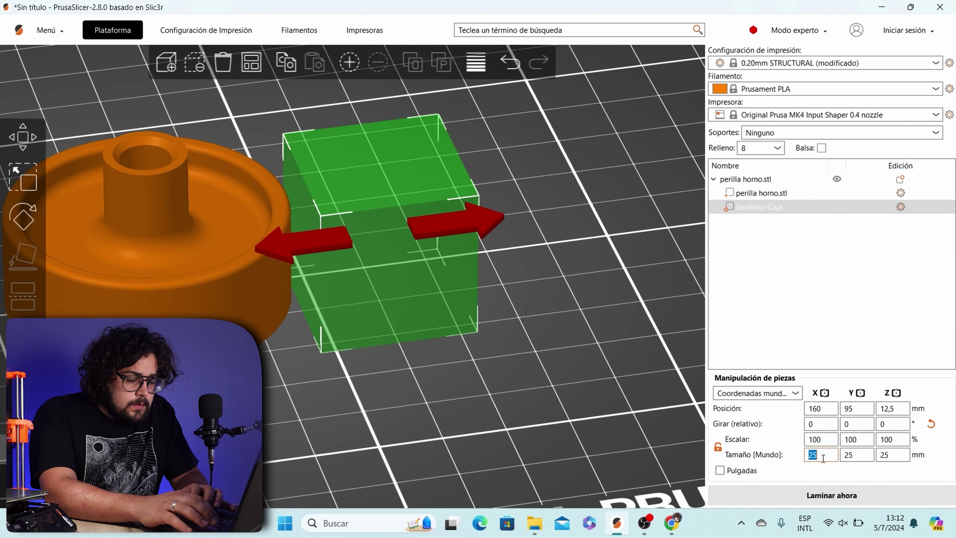
text(5)
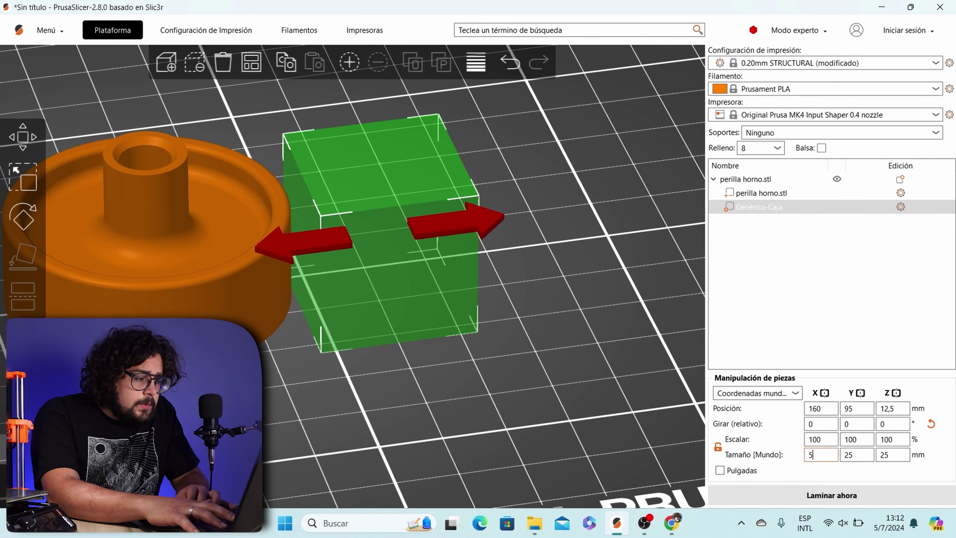
click(853, 455)
double_click(864, 459)
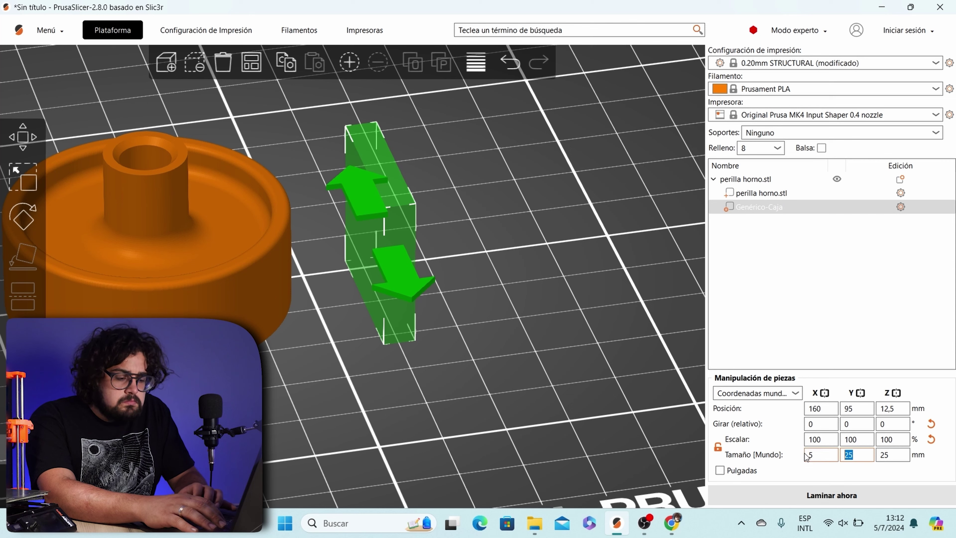
text(50)
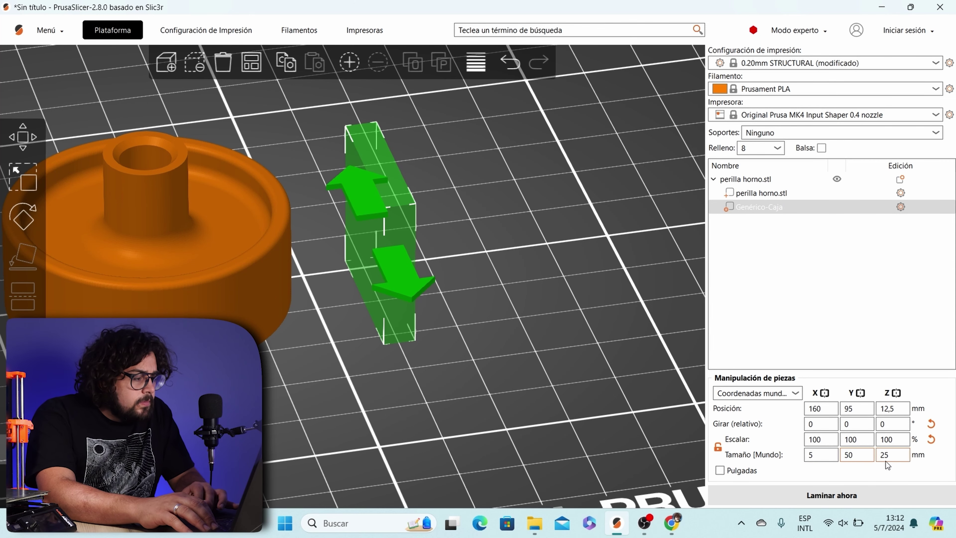
click(897, 457)
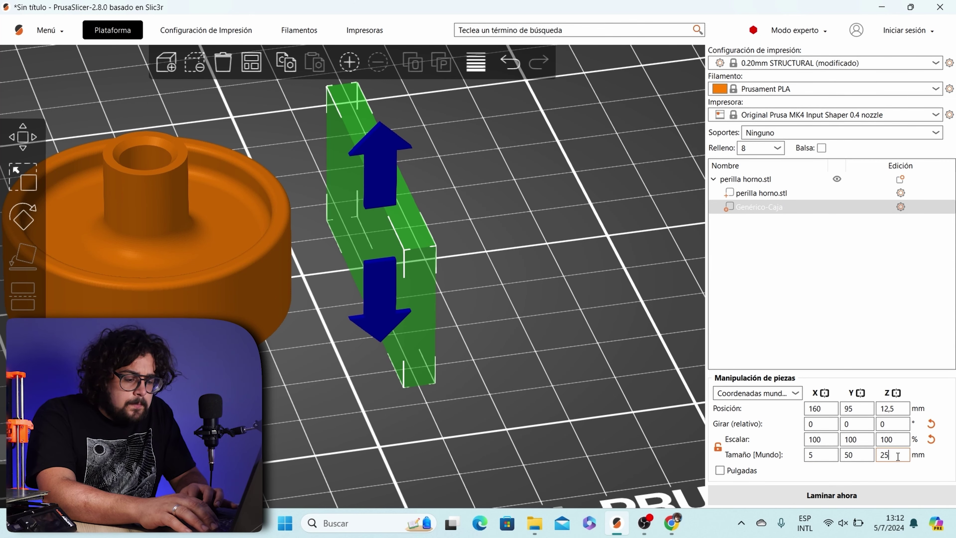
text(400)
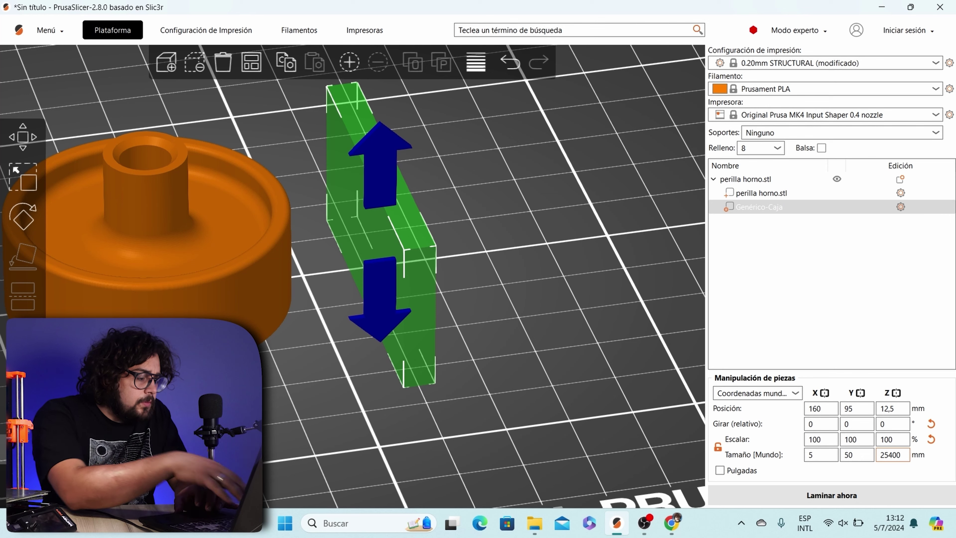
key(BackSpace)
key(BackSpace)
key(BackSpace)
key(BackSpace)
key(BackSpace)
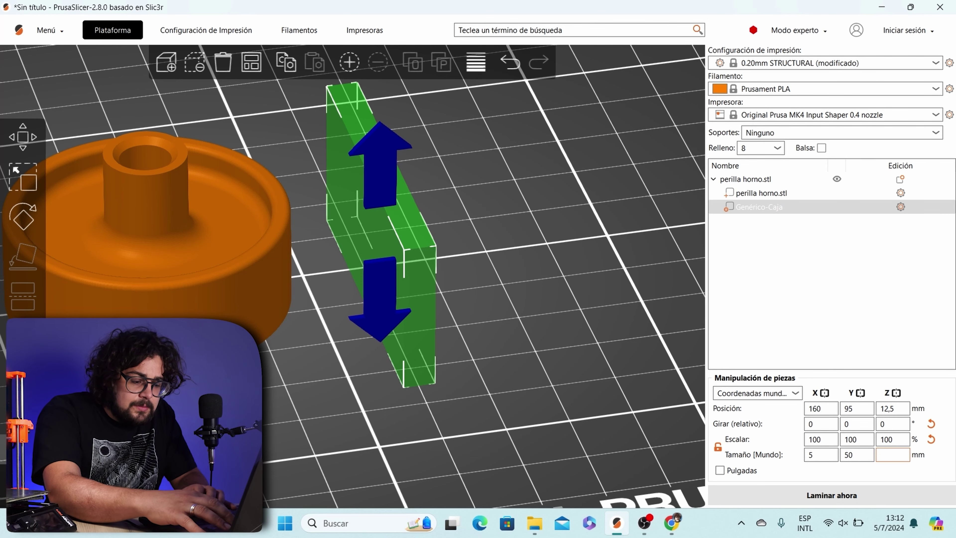
text(40)
key(Return)
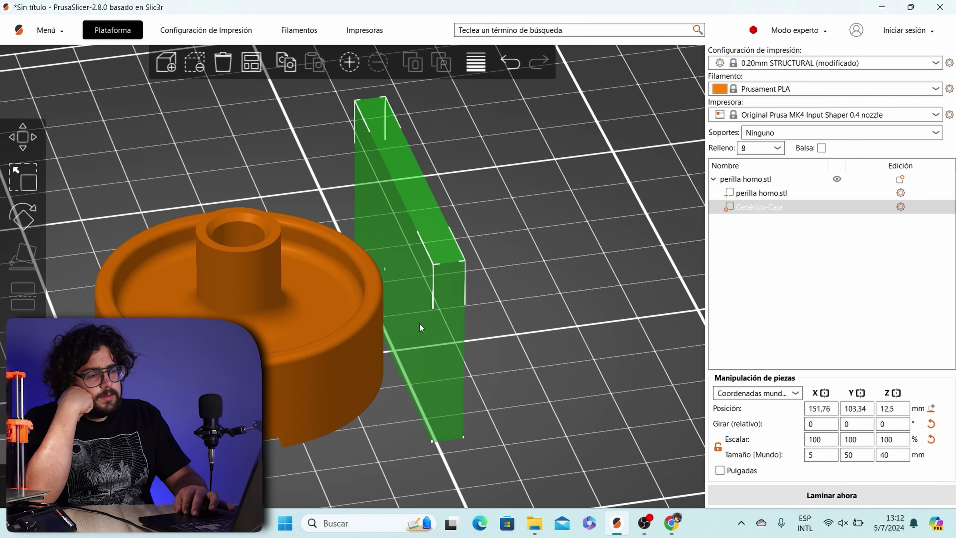
Move the box across the knob's centre and view it from nearly top-down
drag(419, 324, 285, 360)
drag(444, 311, 433, 337)
scroll(433, 336, up, 2)
right_drag(433, 336, 405, 537)
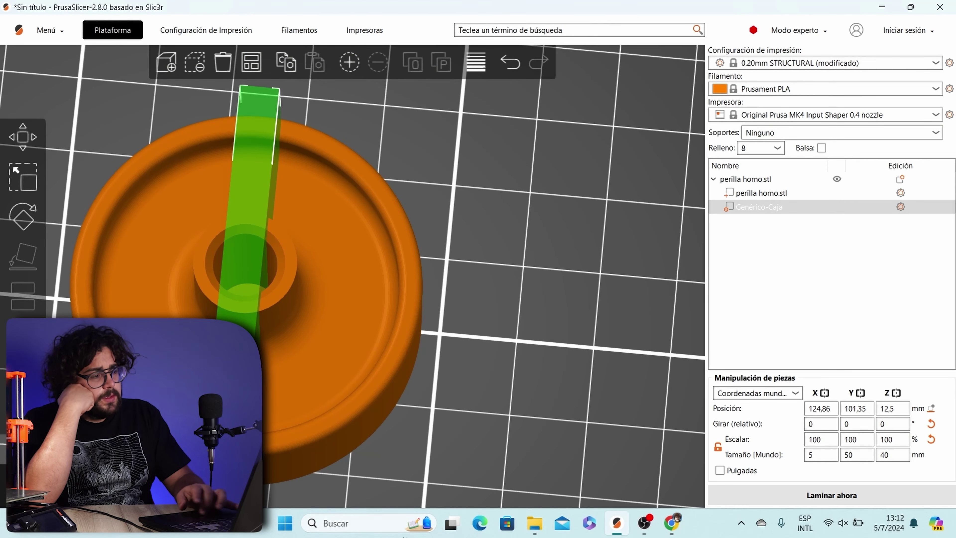
Give Genérico-Caja a 100% infill density override, accept the switch to Rectilíneo, and slice the knob
right_click(776, 208)
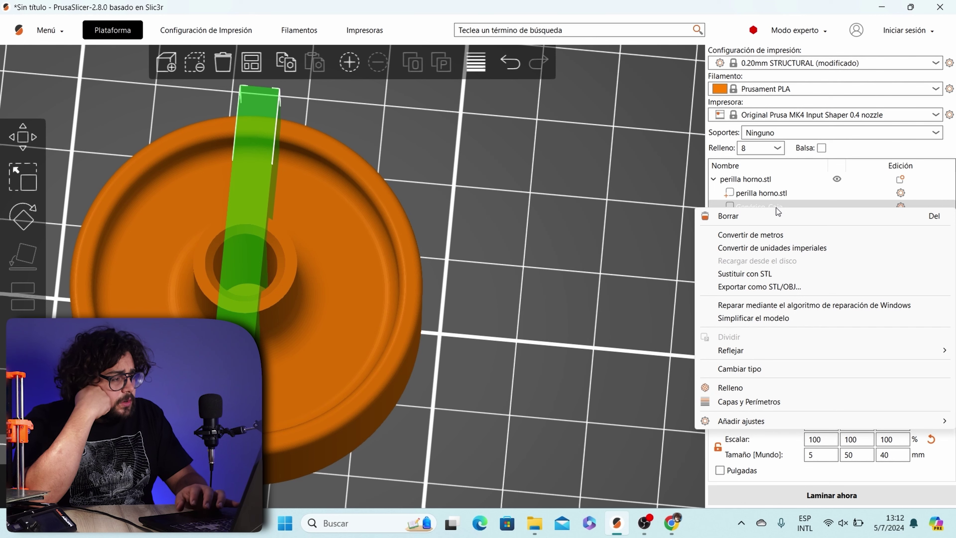
click(730, 387)
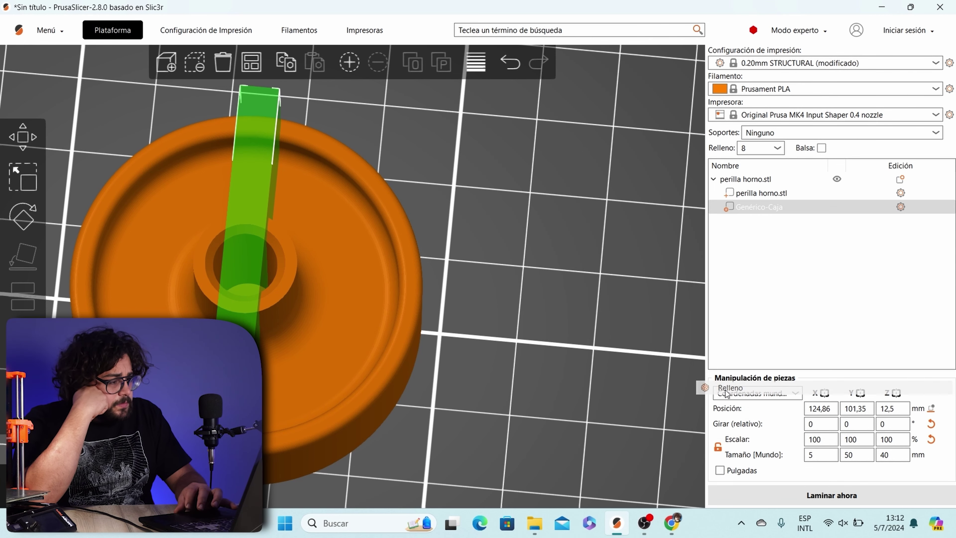
click(836, 451)
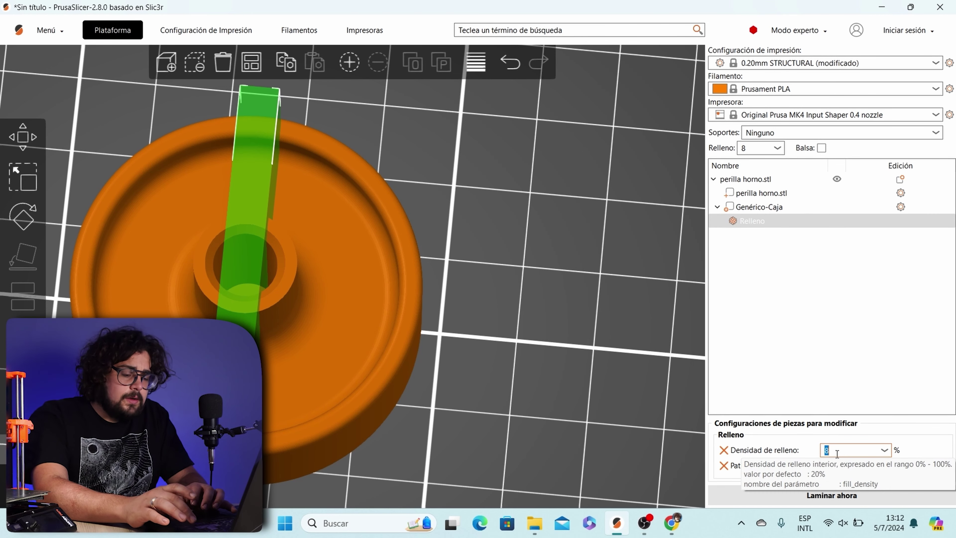
text(100)
key(Return)
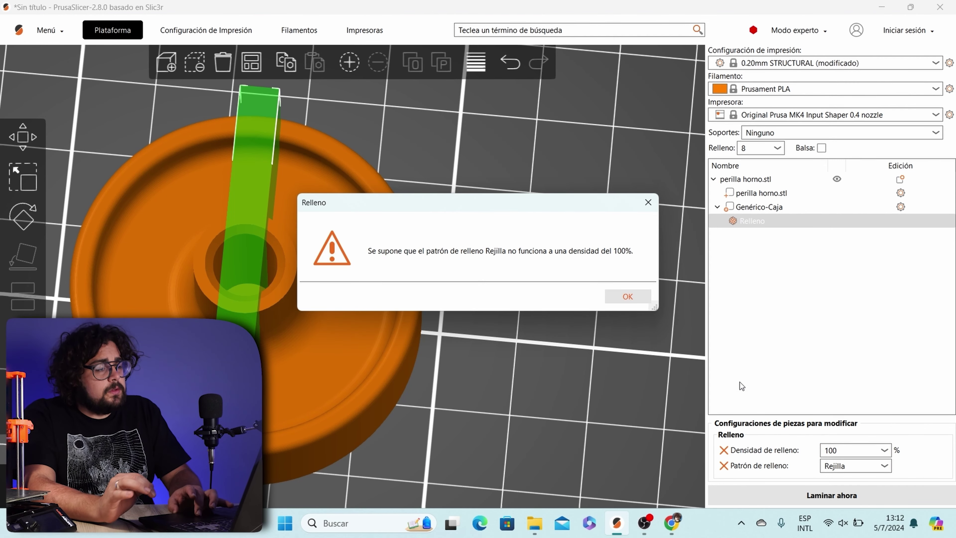
click(642, 298)
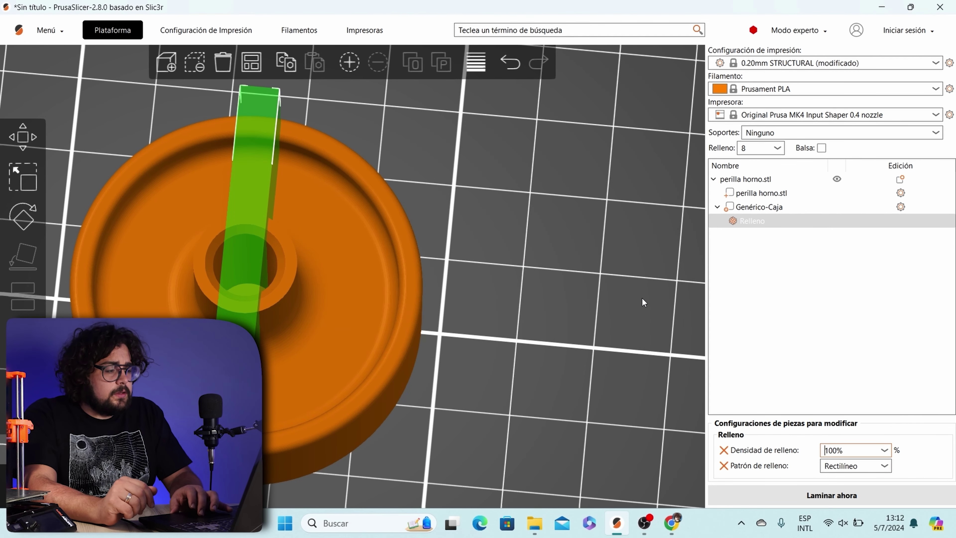
click(768, 500)
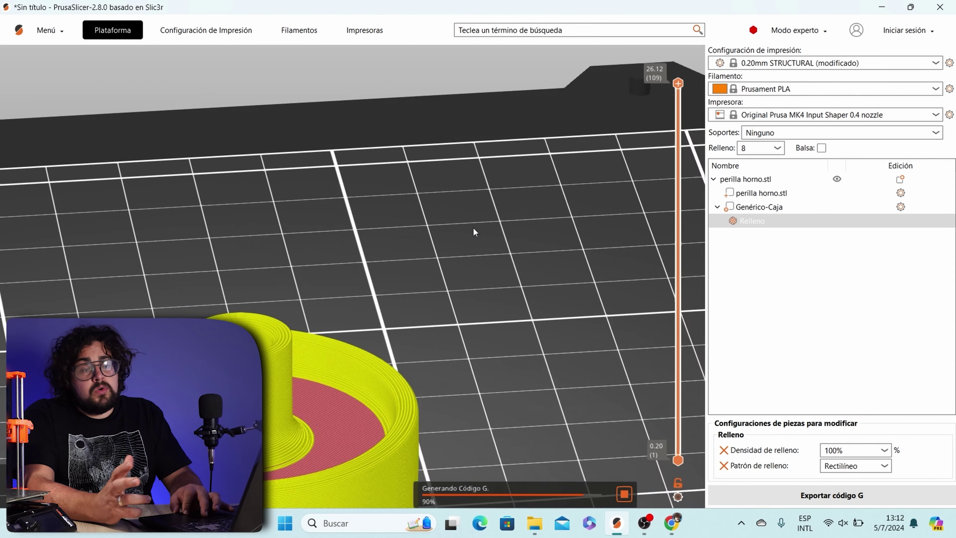
Cut the sliced preview to mid-height and view it from above to see the solid rib, then return to the 3D editor
drag(473, 228, 473, 224)
right_drag(473, 225, 490, 53)
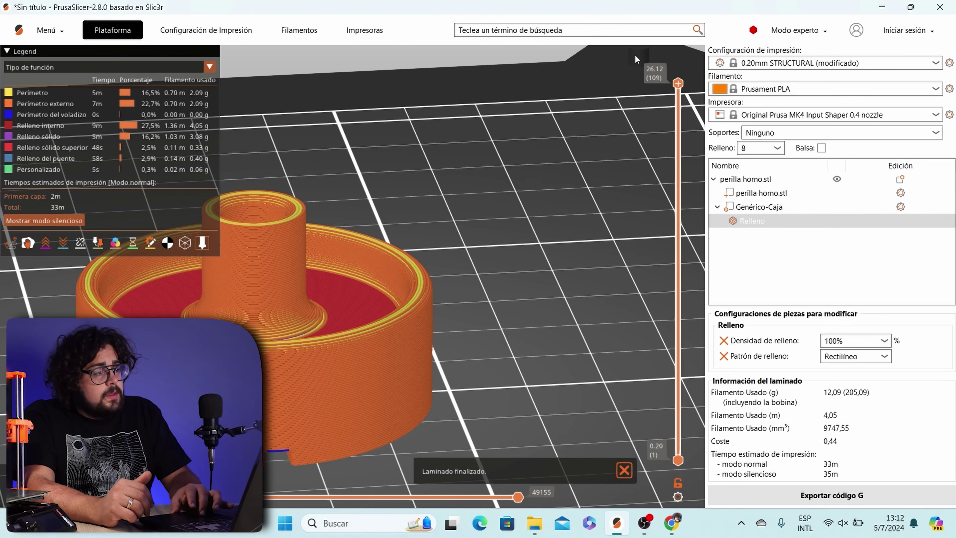
drag(676, 83, 651, 345)
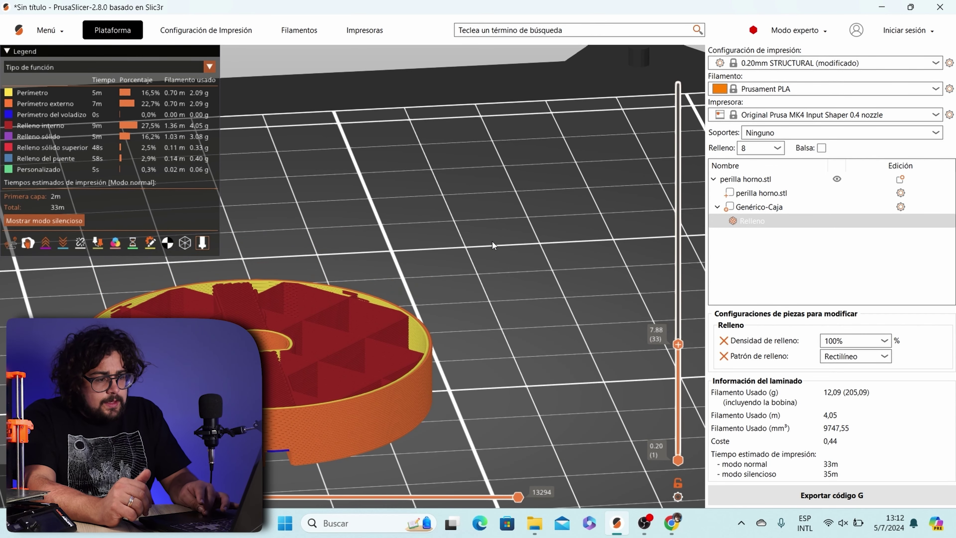
drag(492, 241, 469, 304)
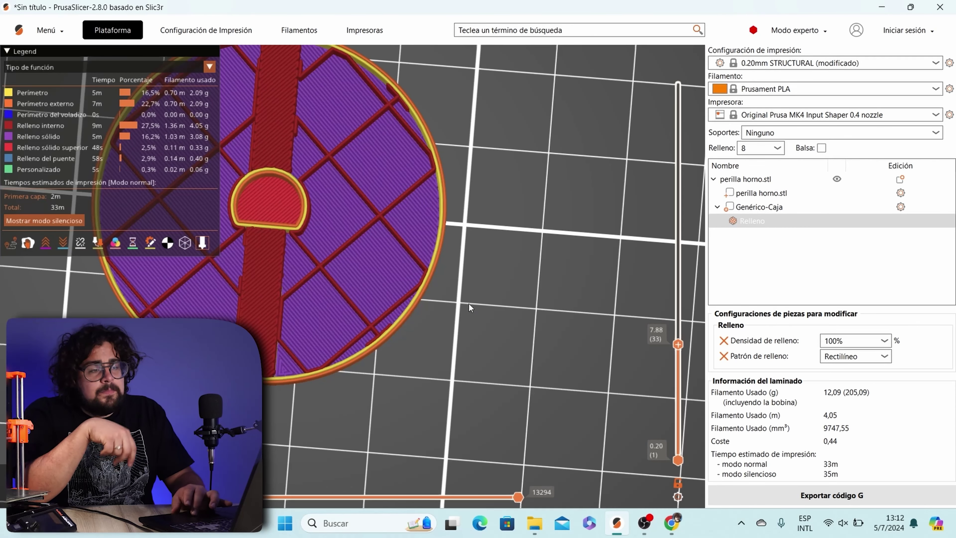
scroll(260, 296, down, 2)
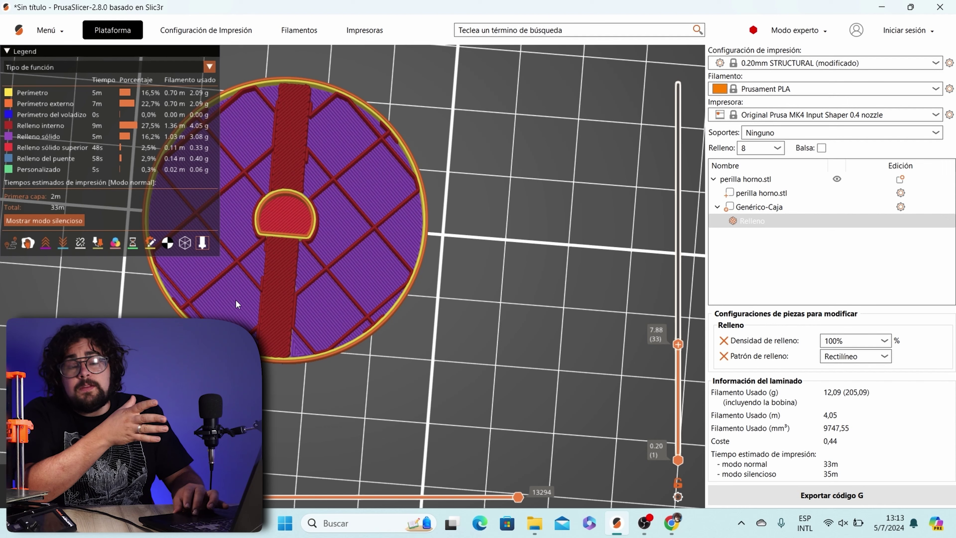
key(Tab)
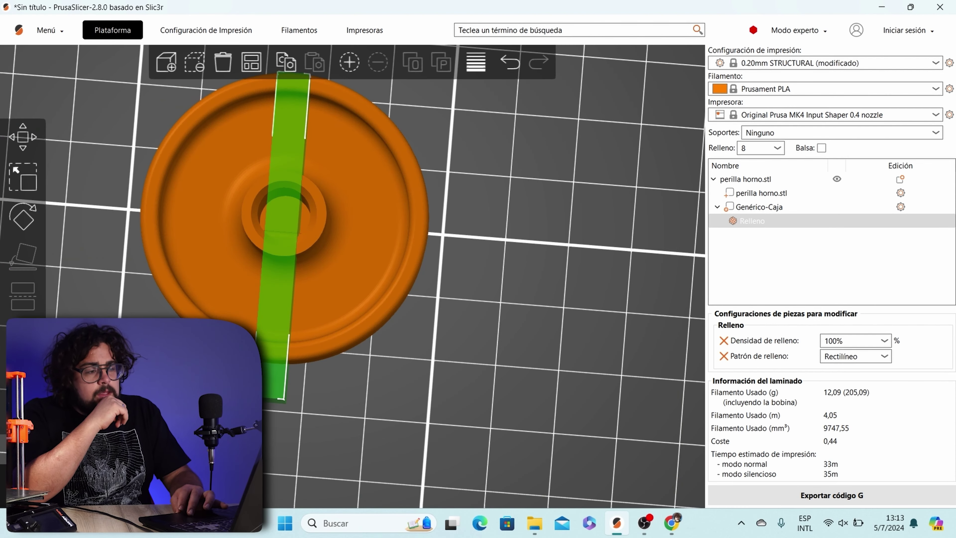
Copy and paste the Genérico-Caja modifier, then rotate the copy 90° so it crosses the first box
right_click(270, 338)
key(Escape)
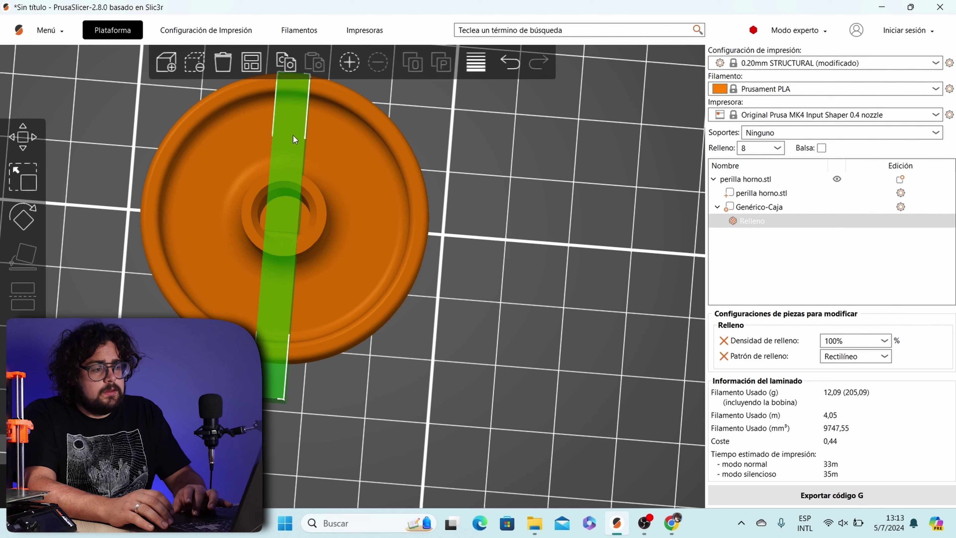
key(ctrl+c)
key(ctrl+v)
key(r)
drag(560, 260, 295, 390)
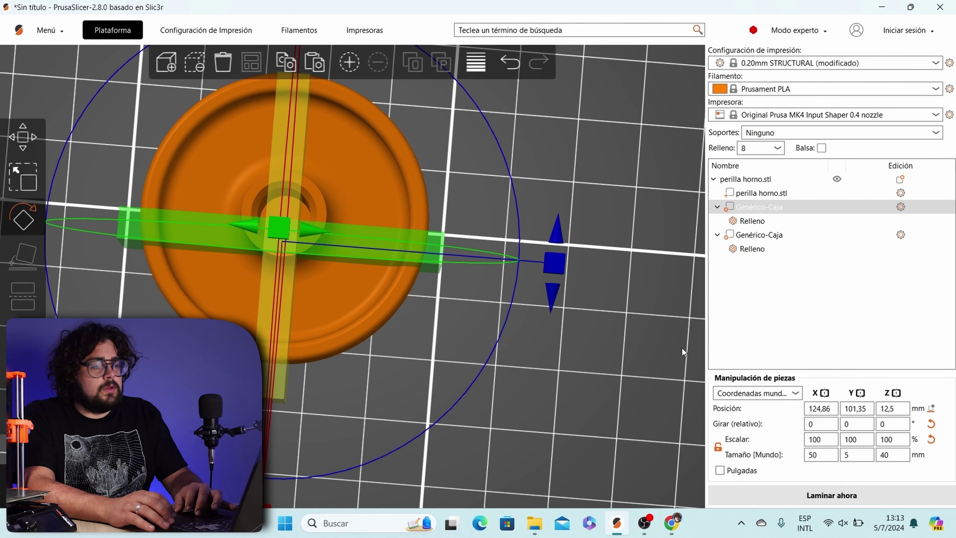
click(640, 344)
scroll(641, 345, up, 2)
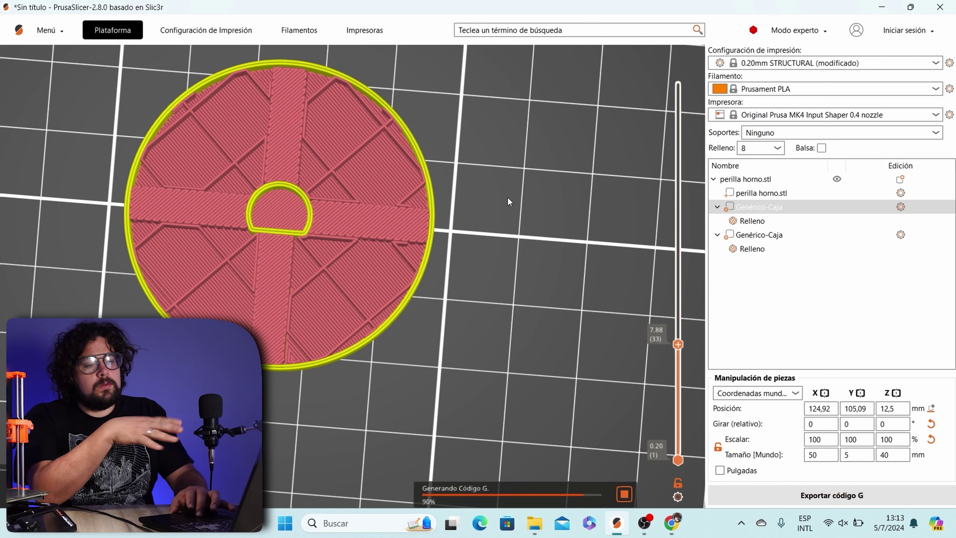
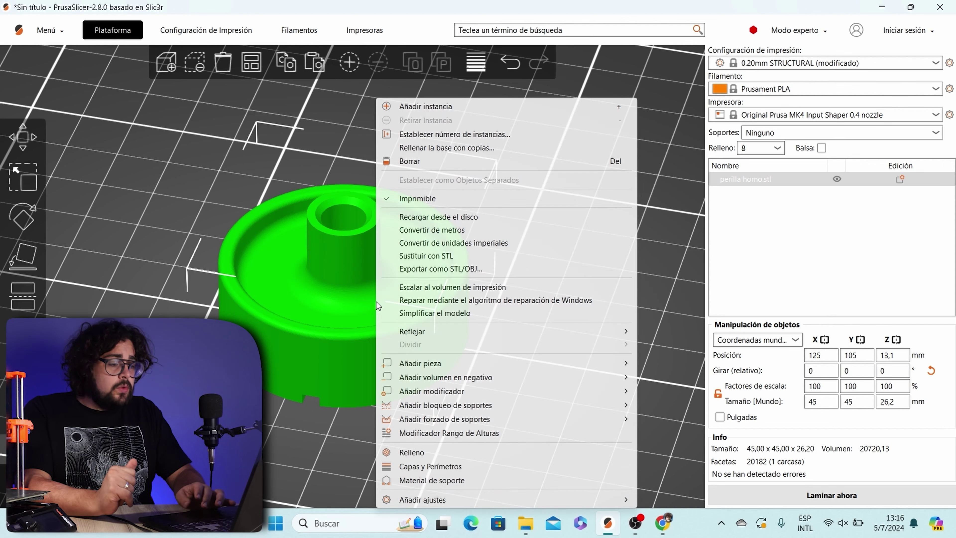
Add a sphere part to the knob and centre it over the knob
mouse_move(552, 364)
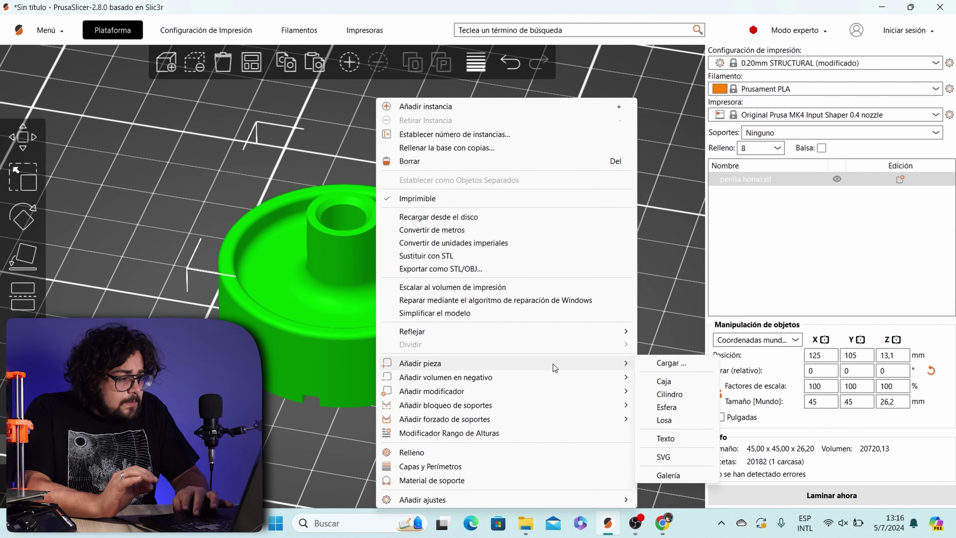
click(680, 409)
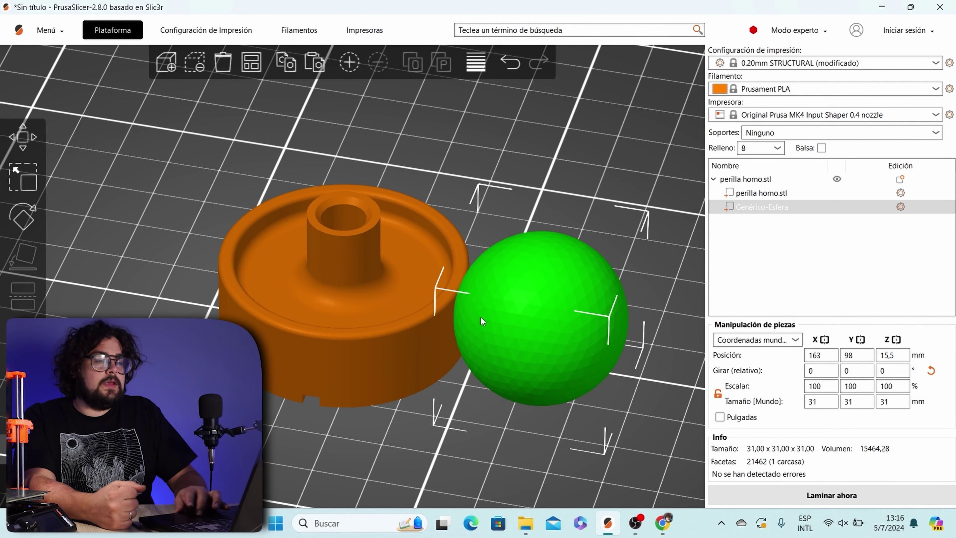
key(m)
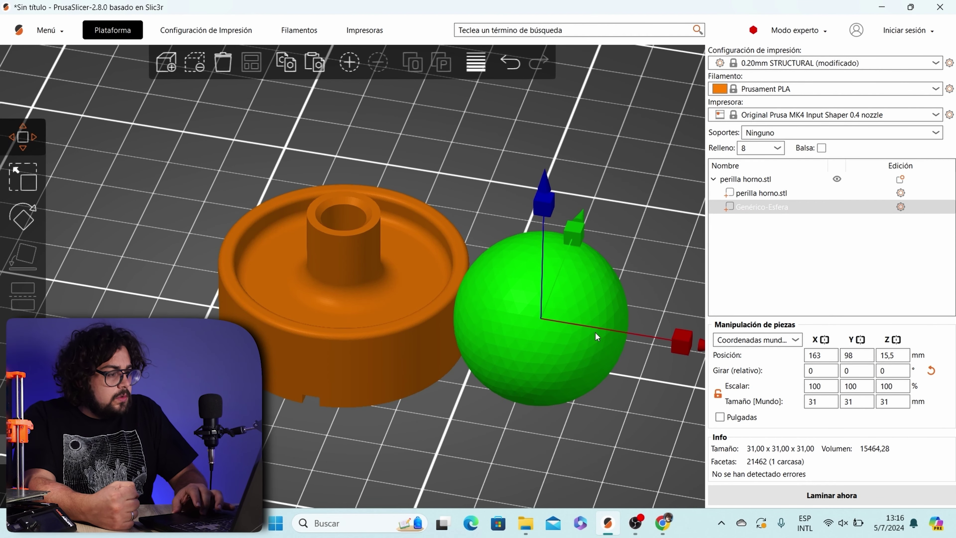
drag(681, 350, 505, 289)
drag(386, 230, 425, 218)
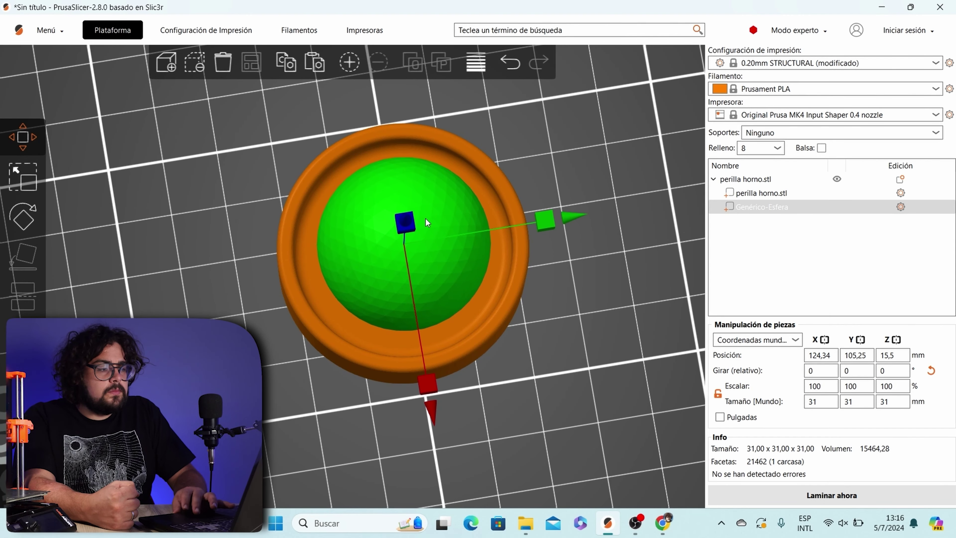
drag(548, 324, 559, 286)
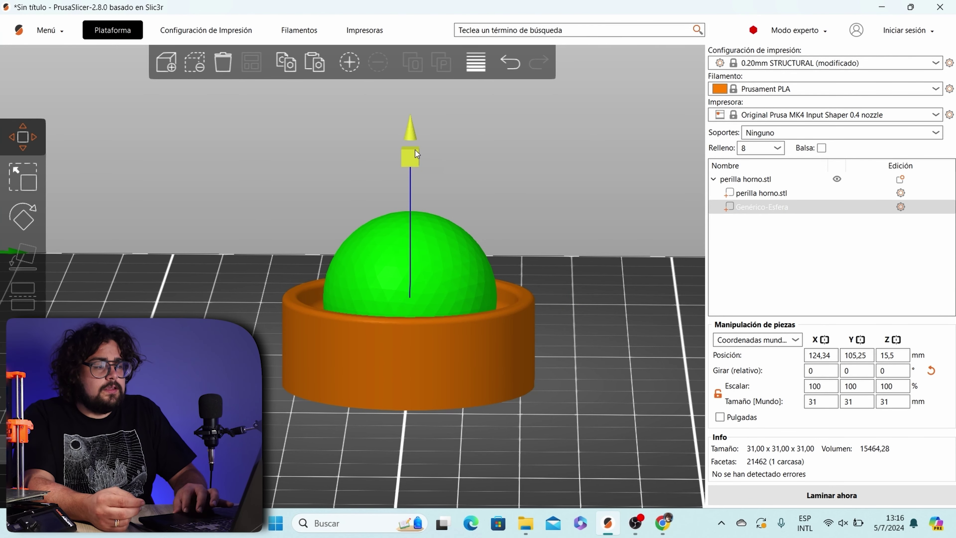
Raise the 31 mm sphere and settle it onto the top of the knob's shaft
drag(415, 150, 410, 57)
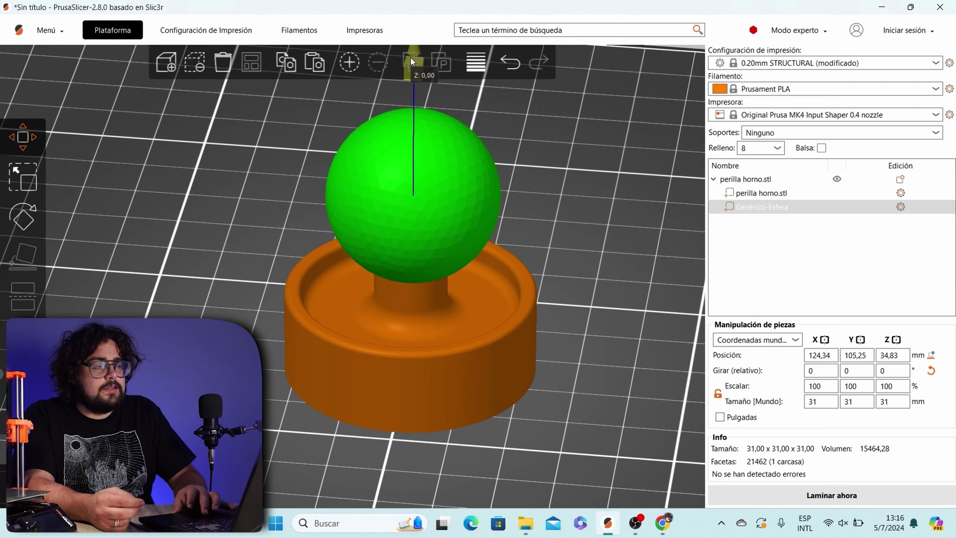
scroll(431, 246, down, 3)
drag(395, 130, 399, 136)
drag(493, 231, 527, 251)
click(490, 210)
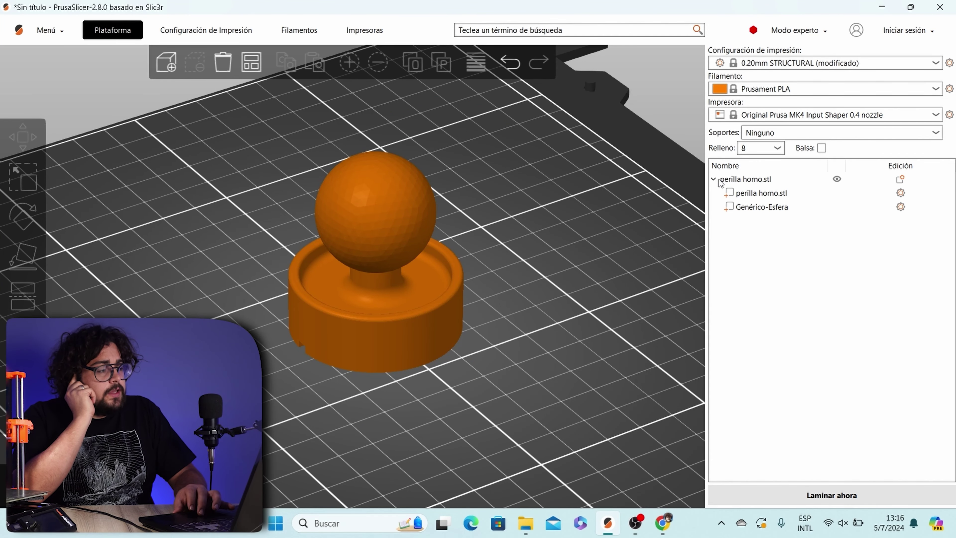
Select the Genérico-Esfera part on its own and scale it down evenly
click(732, 180)
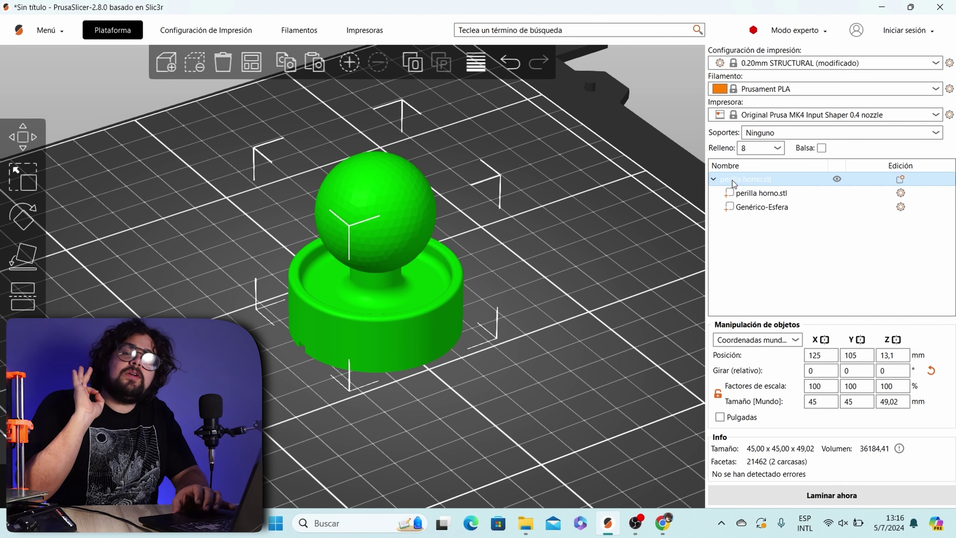
click(633, 199)
drag(562, 227, 531, 214)
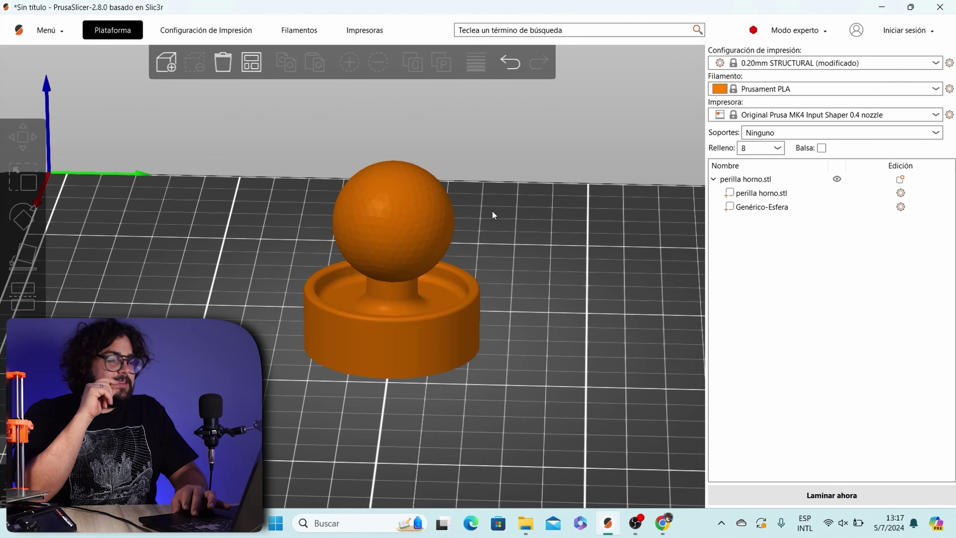
click(444, 210)
click(743, 208)
click(31, 179)
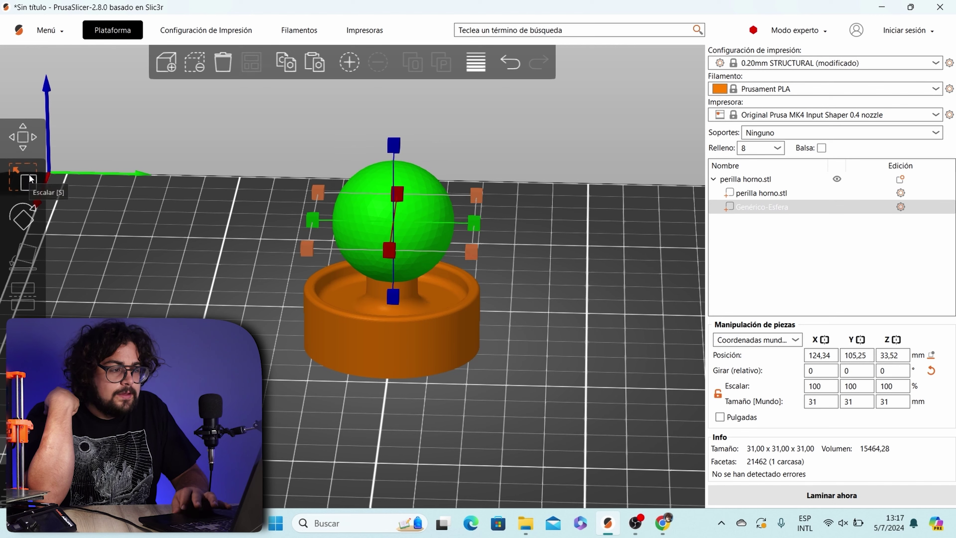
drag(469, 256, 440, 241)
Slice the knob with the smaller sphere (38 min, 12.71 g) and inspect the preview
click(528, 257)
drag(527, 257, 576, 252)
click(837, 494)
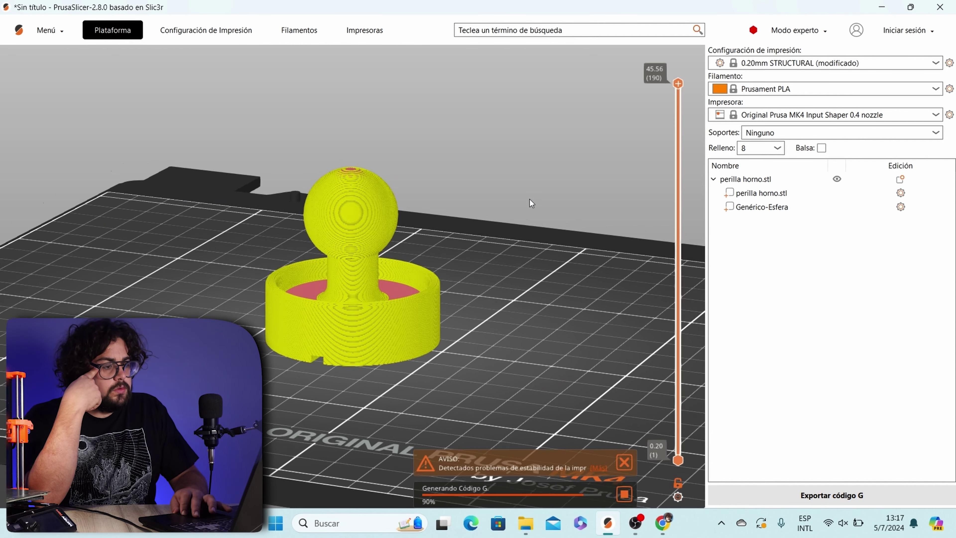
mouse_move(530, 198)
mouse_down()
mouse_move(504, 185)
mouse_move(453, 196)
mouse_move(540, 197)
mouse_up()
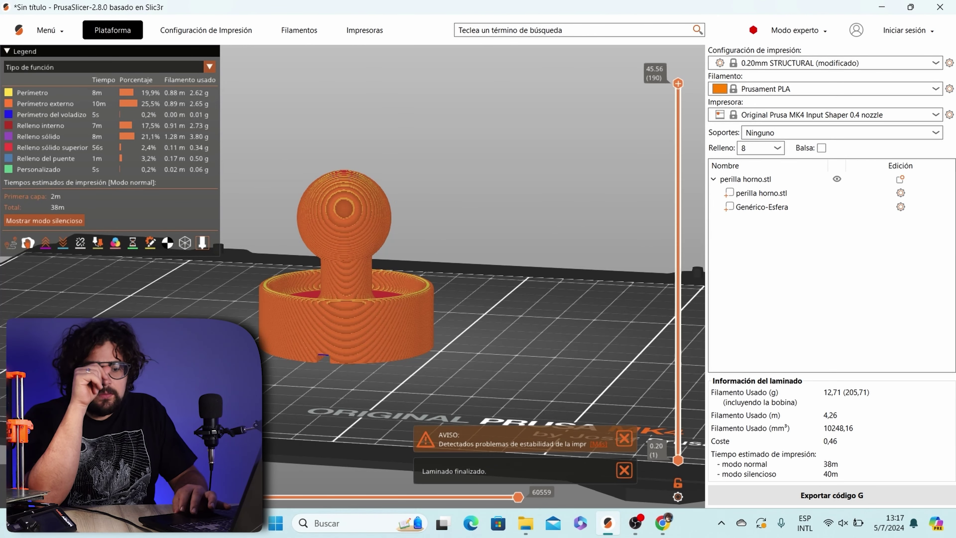
Back in the 3D view, delete the Genérico-Esfera part from the knob
key(Tab)
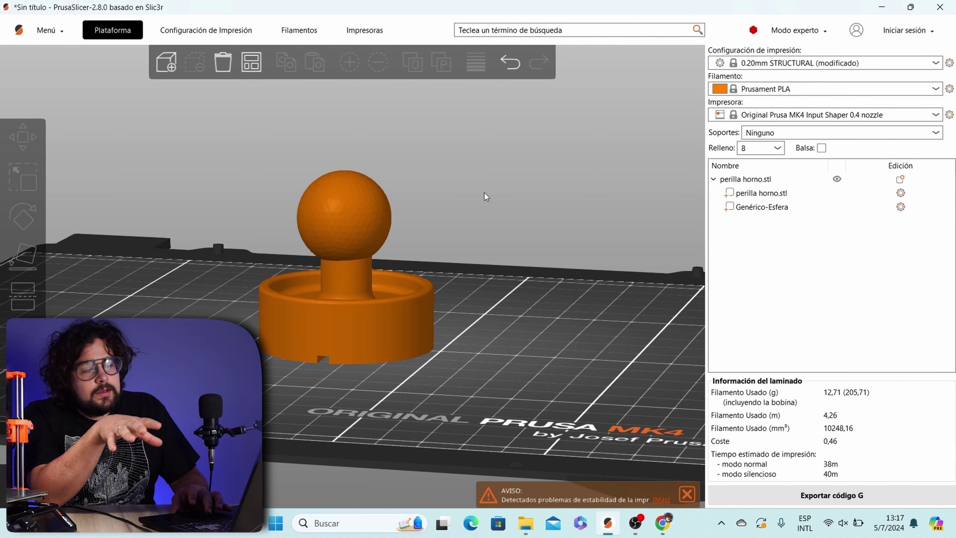
drag(475, 206, 464, 260)
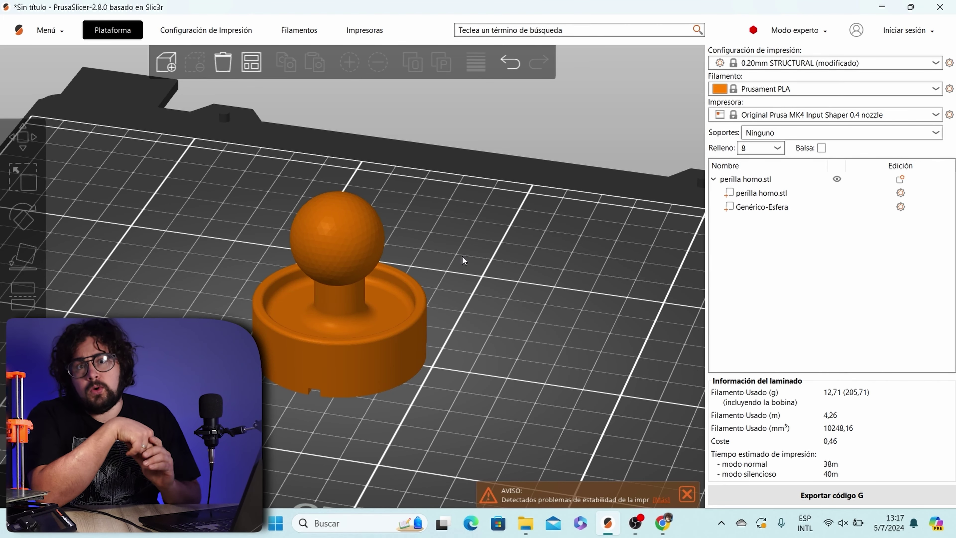
click(346, 227)
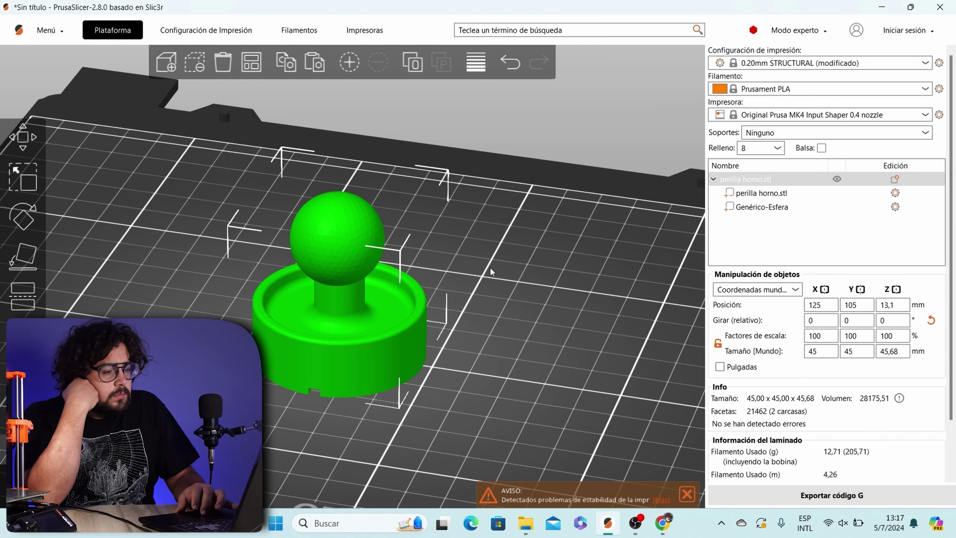
click(757, 208)
key(Delete)
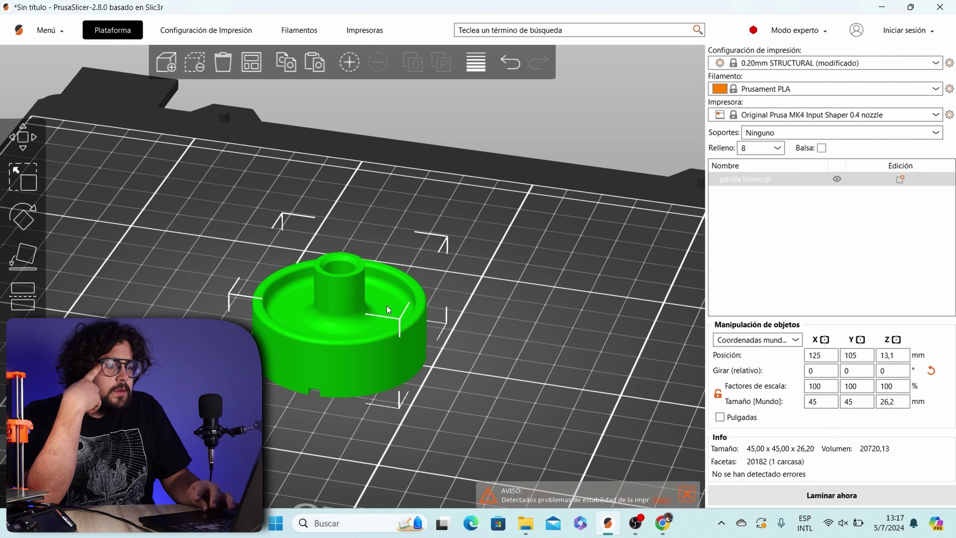
right_click(388, 309)
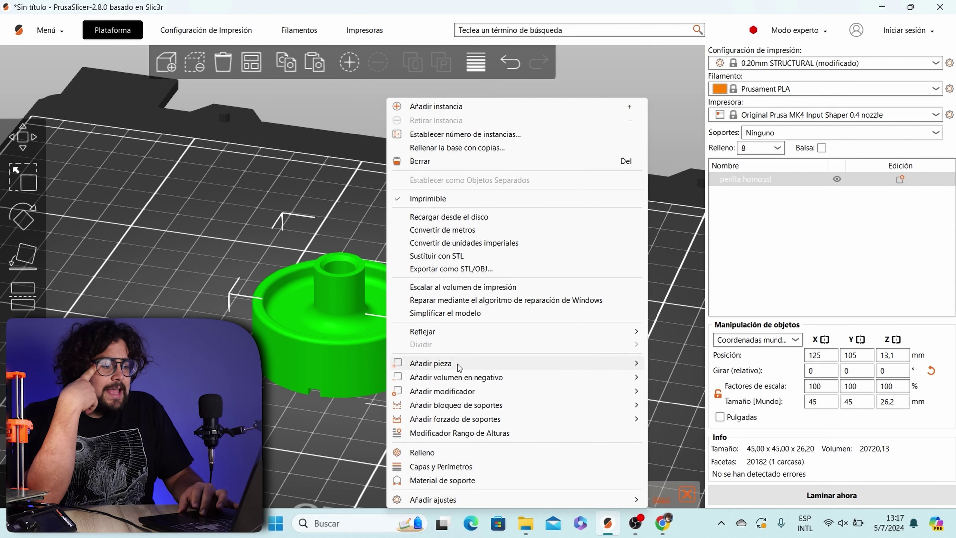
mouse_move(461, 380)
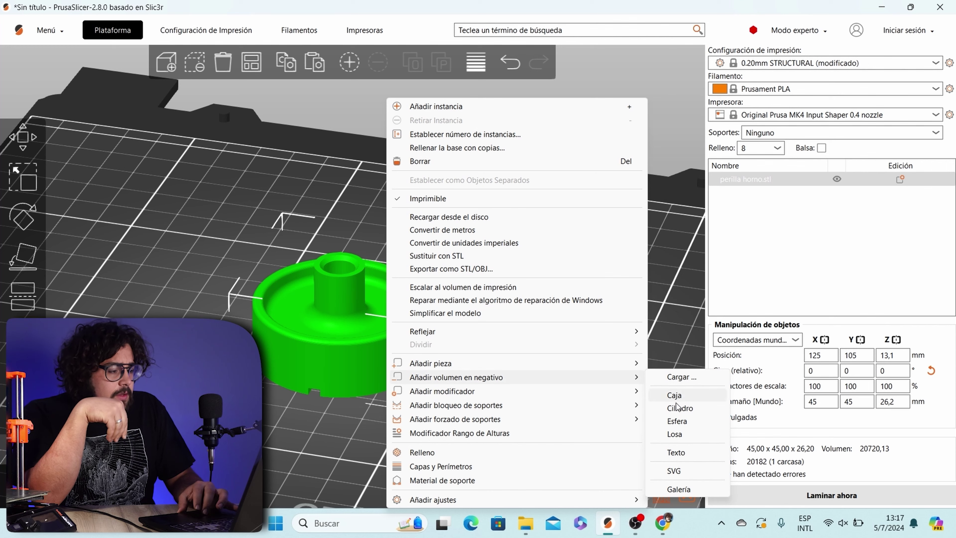
click(677, 409)
drag(510, 373, 377, 334)
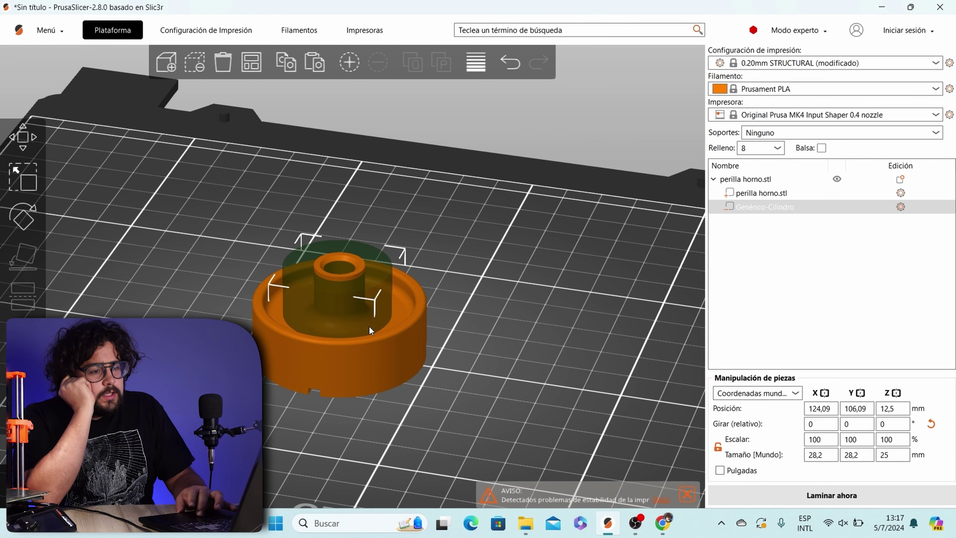
click(22, 180)
drag(338, 249, 341, 207)
click(454, 222)
drag(688, 393, 510, 311)
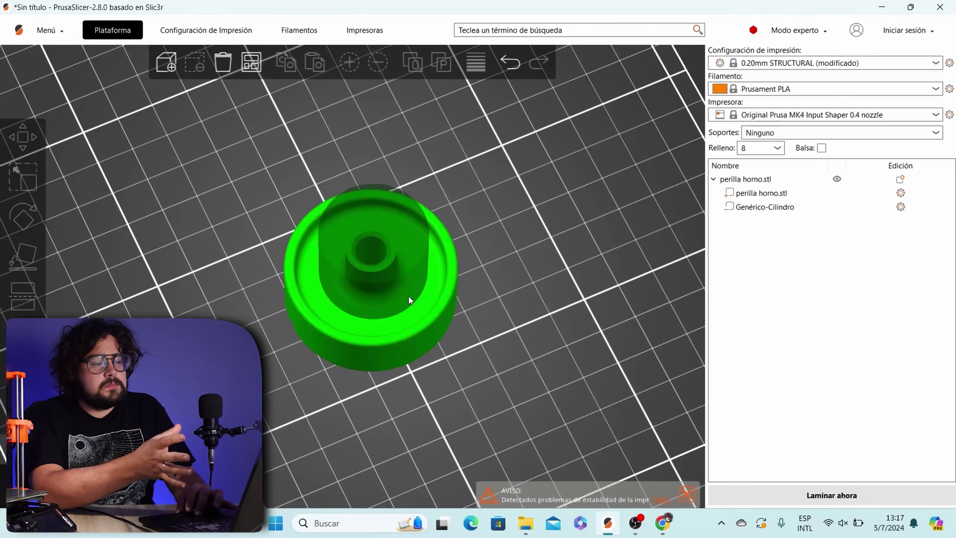
click(409, 298)
click(492, 324)
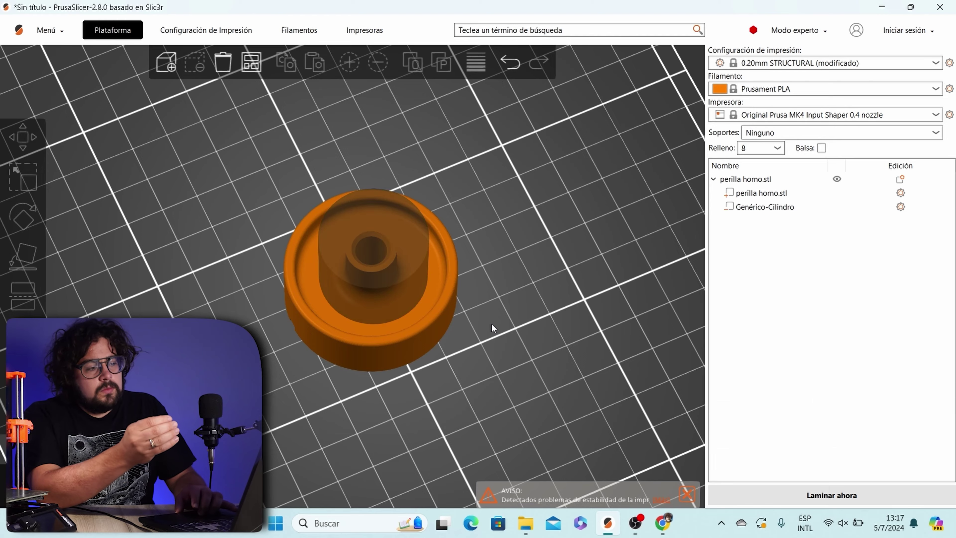
scroll(491, 324, up, 2)
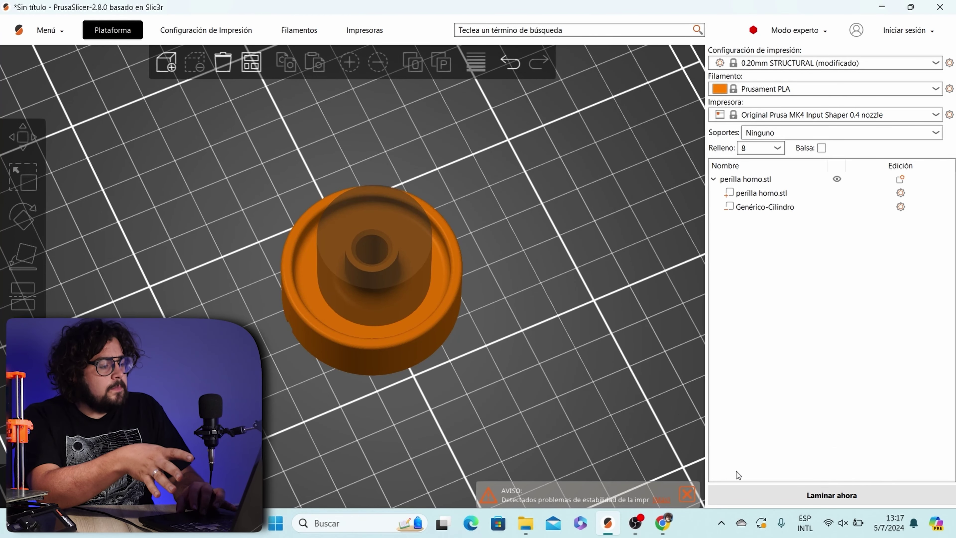
click(745, 498)
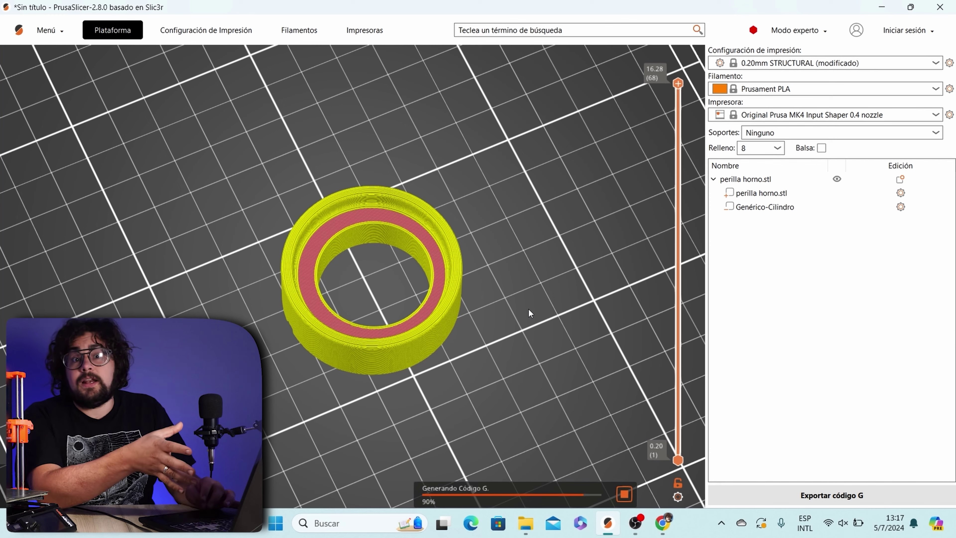
drag(485, 291, 486, 262)
key(Tab)
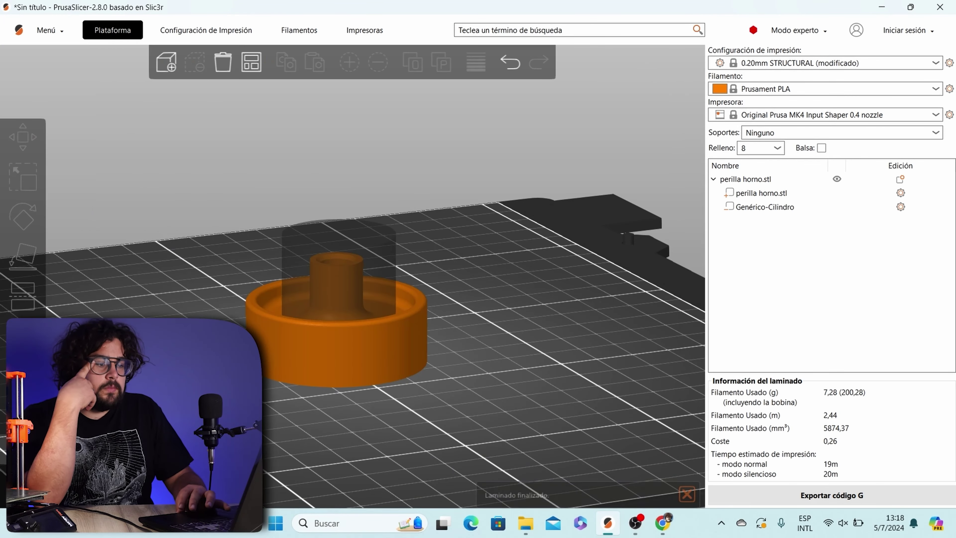
click(354, 293)
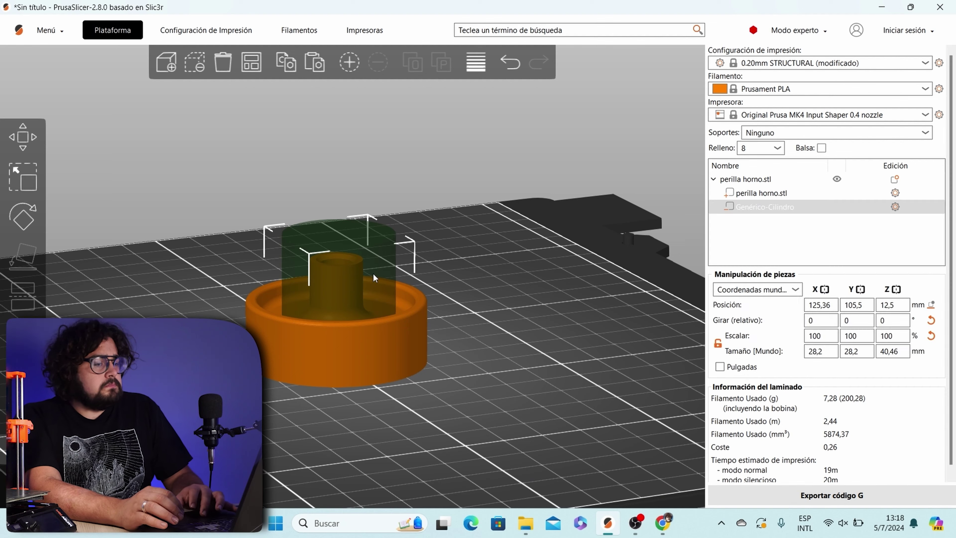
key(Delete)
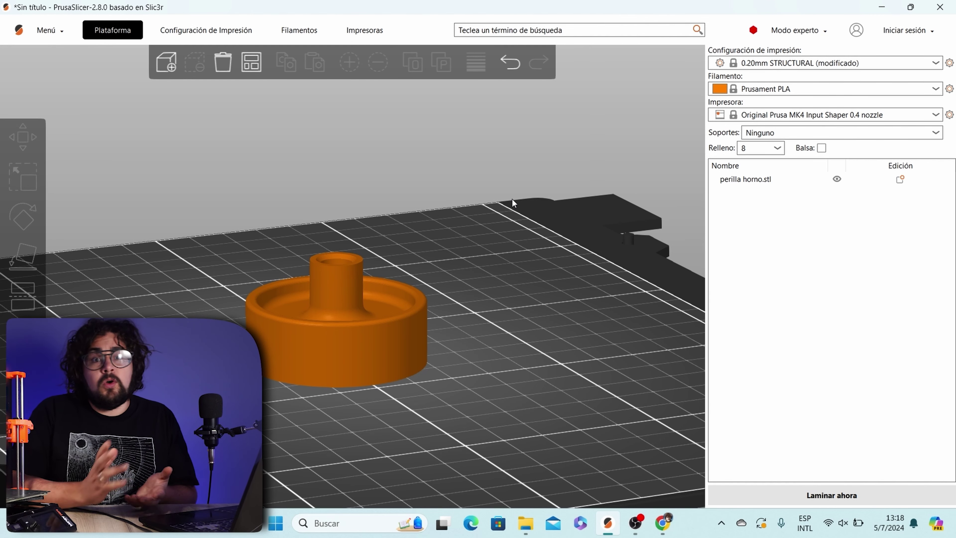
Add a negative text volume to the knob and replace the placeholder with the maker's name
drag(511, 198, 460, 290)
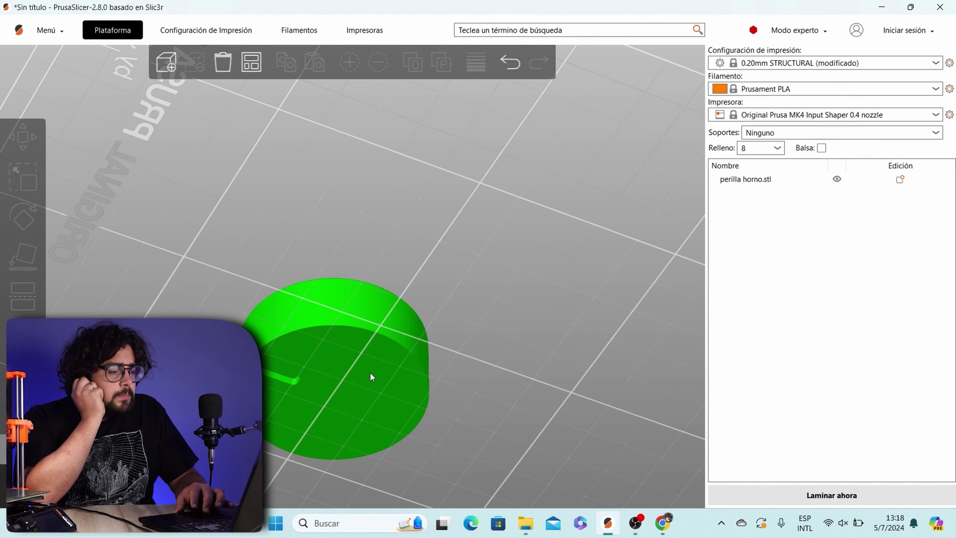
right_click(371, 380)
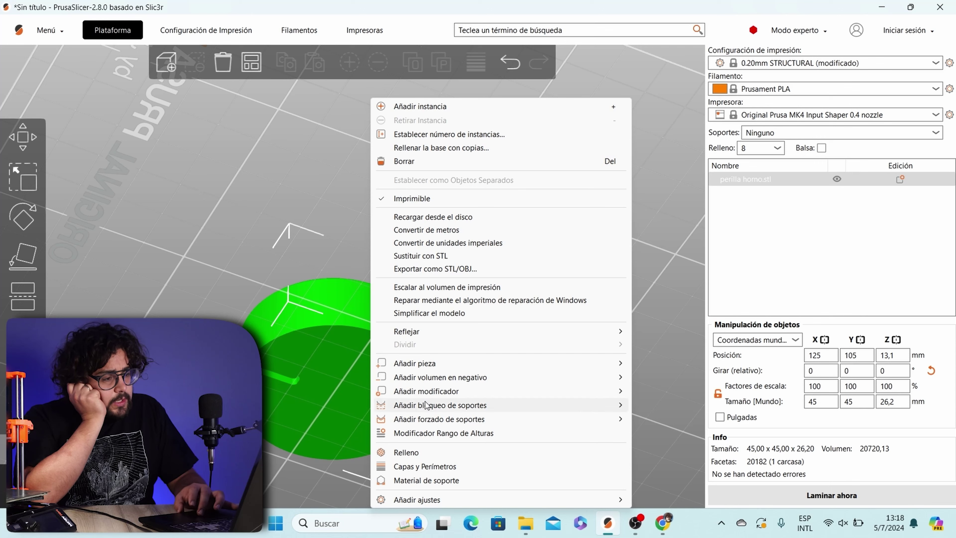
mouse_move(530, 378)
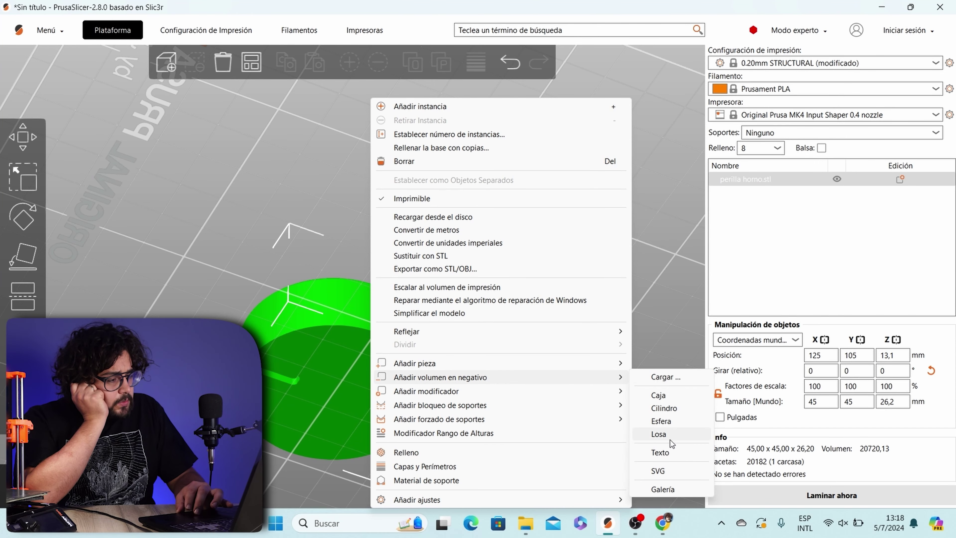
click(664, 453)
drag(486, 332, 433, 213)
click(105, 151)
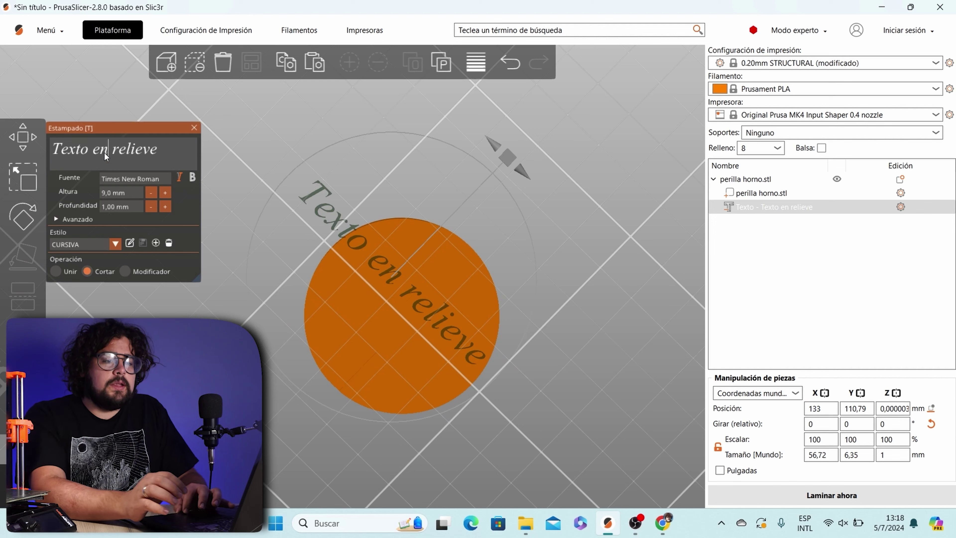
key(ctrl+a)
text(Fran)
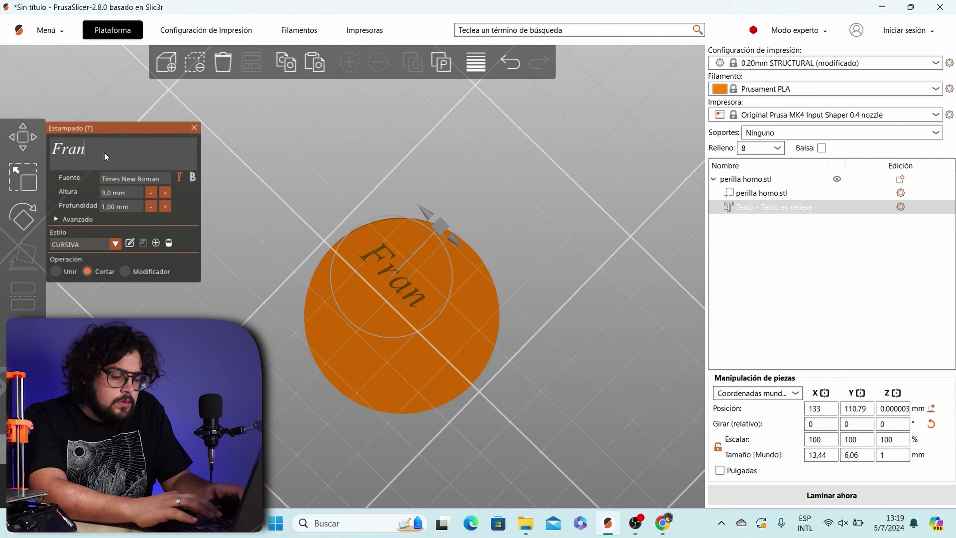
text(co Genio)
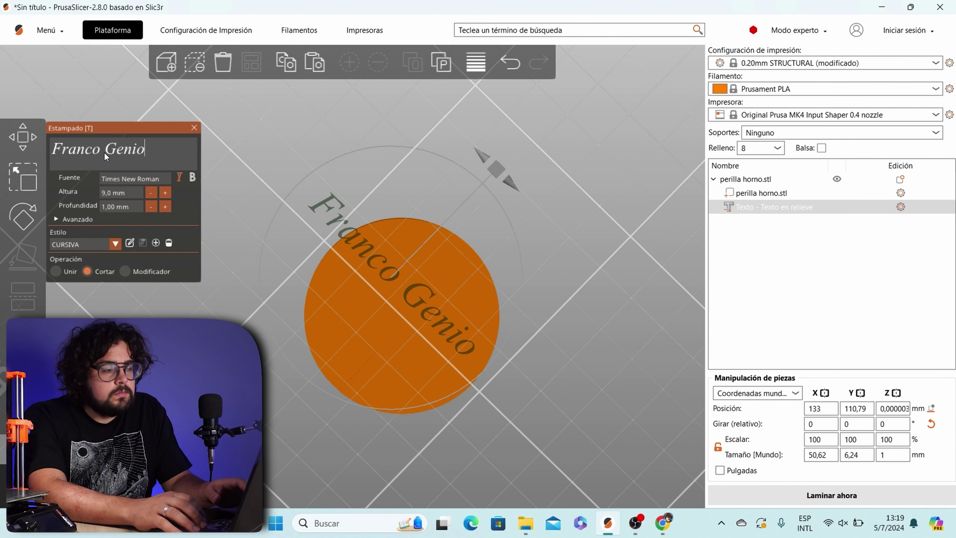
Set the engraving to Sport font, 5 mm height and 2 mm depth
click(143, 178)
scroll(139, 218, up, 6)
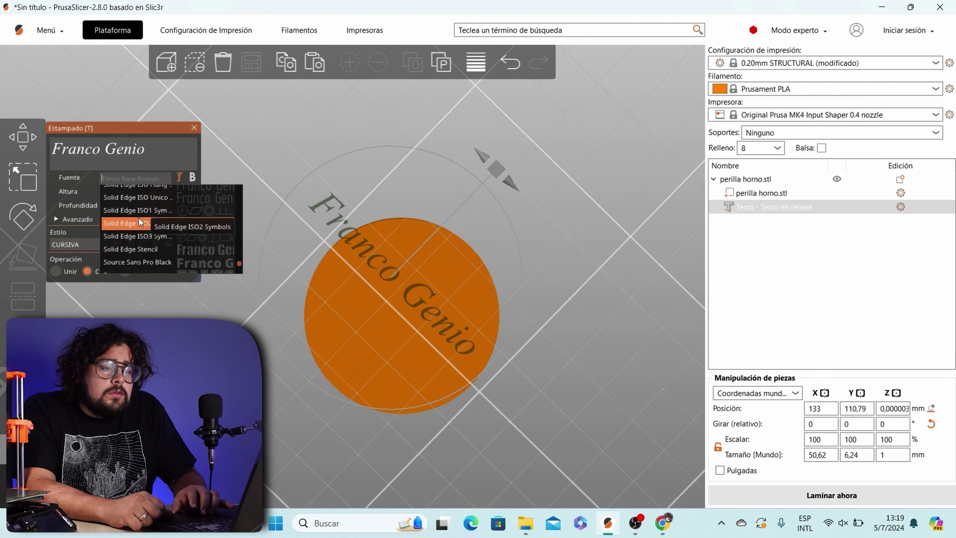
scroll(130, 206, down, 3)
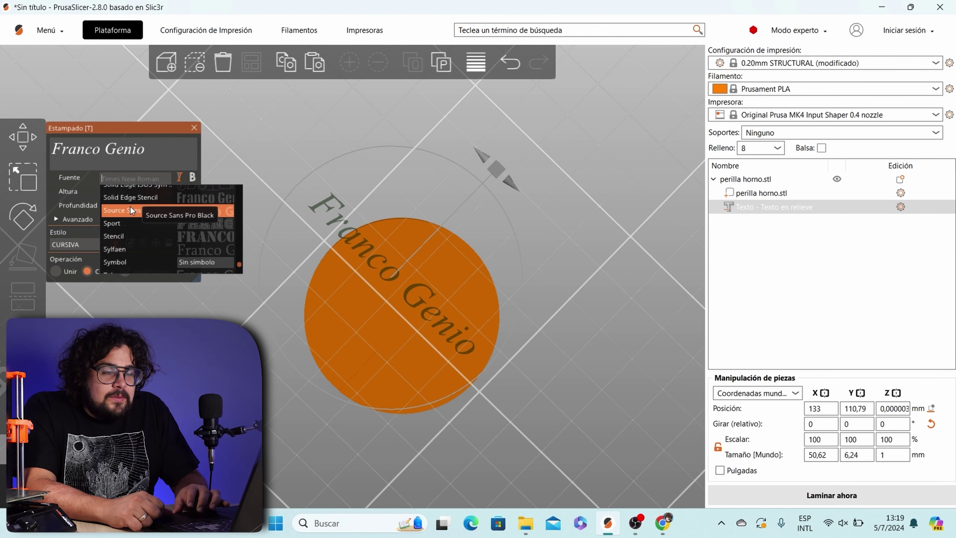
click(130, 216)
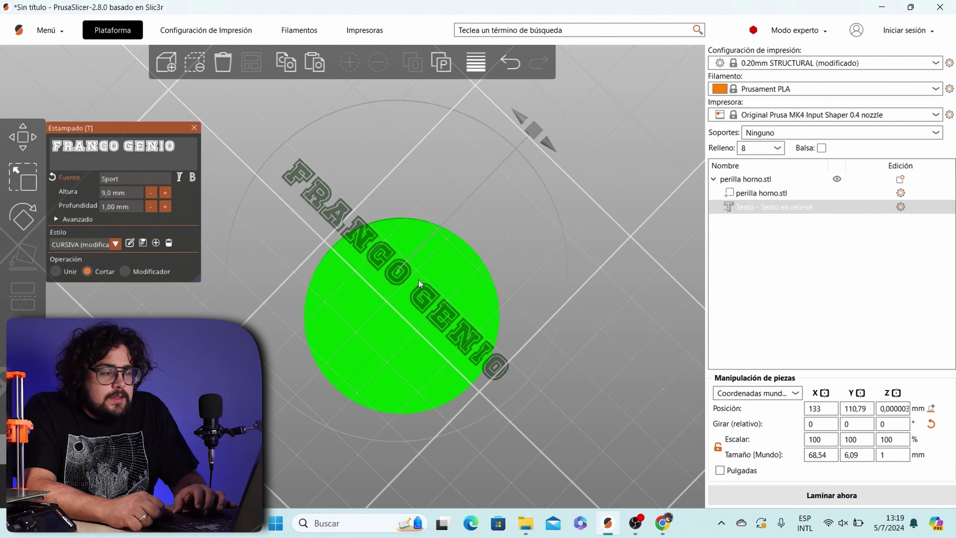
click(120, 192)
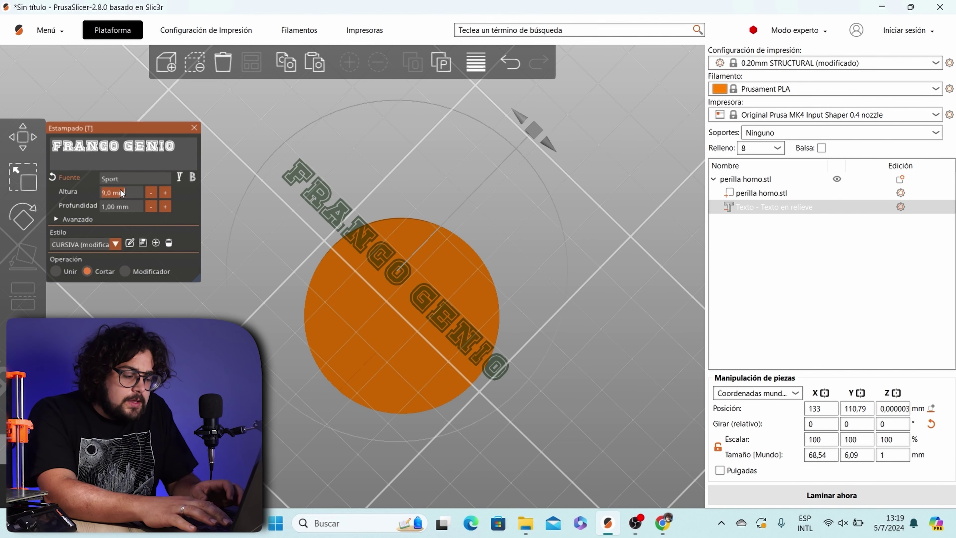
text(4)
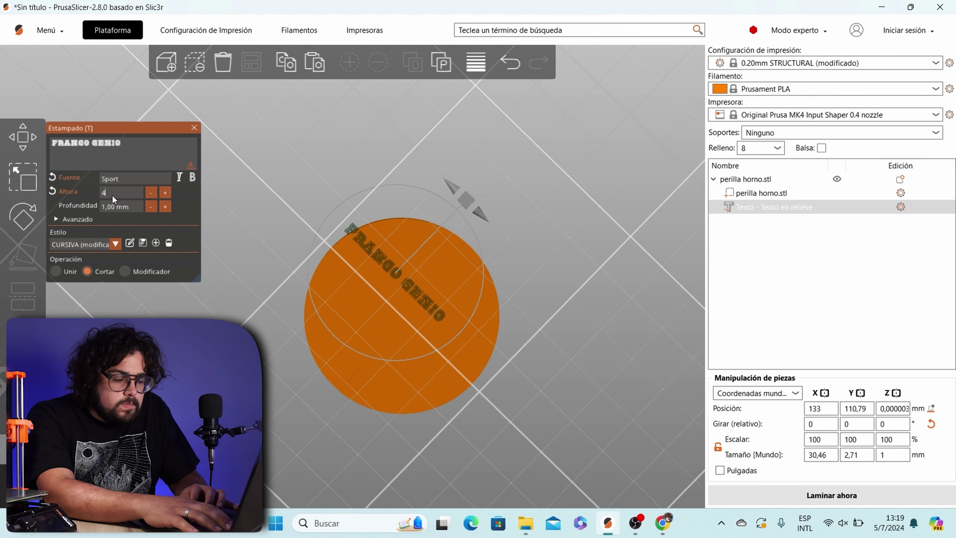
text(6)
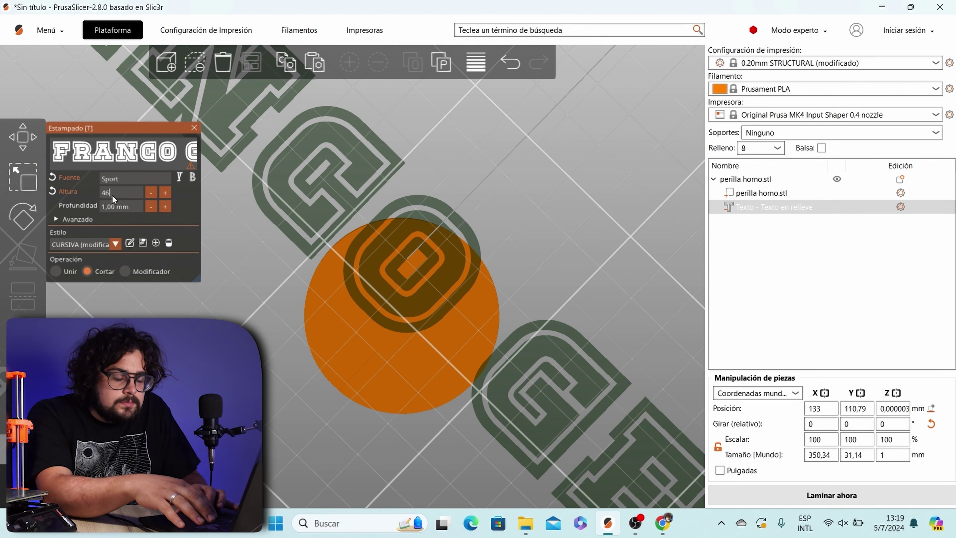
key(BackSpace)
key(BackSpace)
text(5)
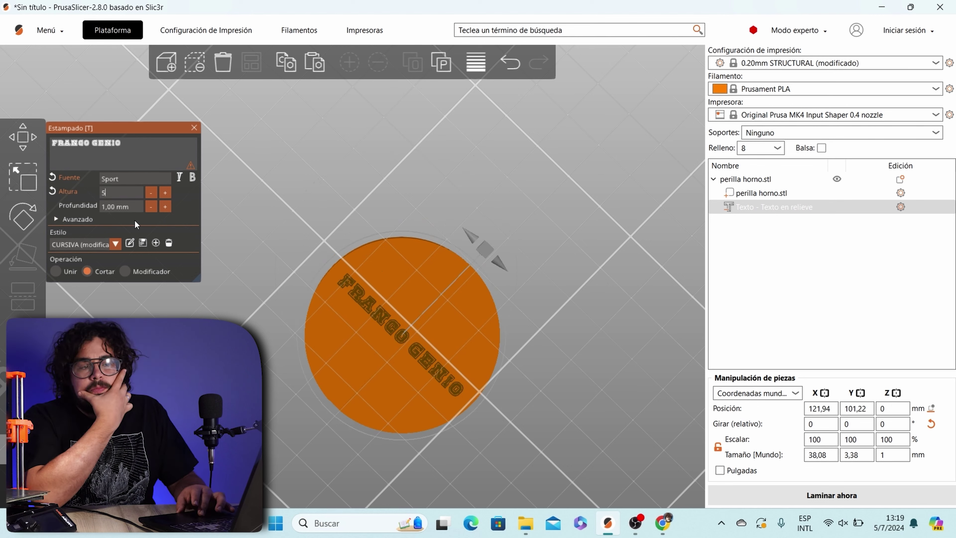
key(Tab)
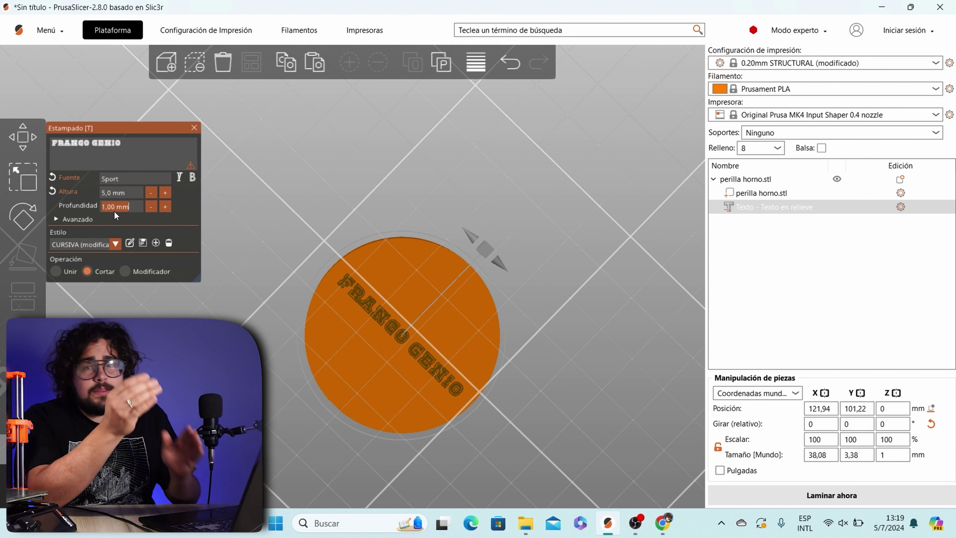
text(2)
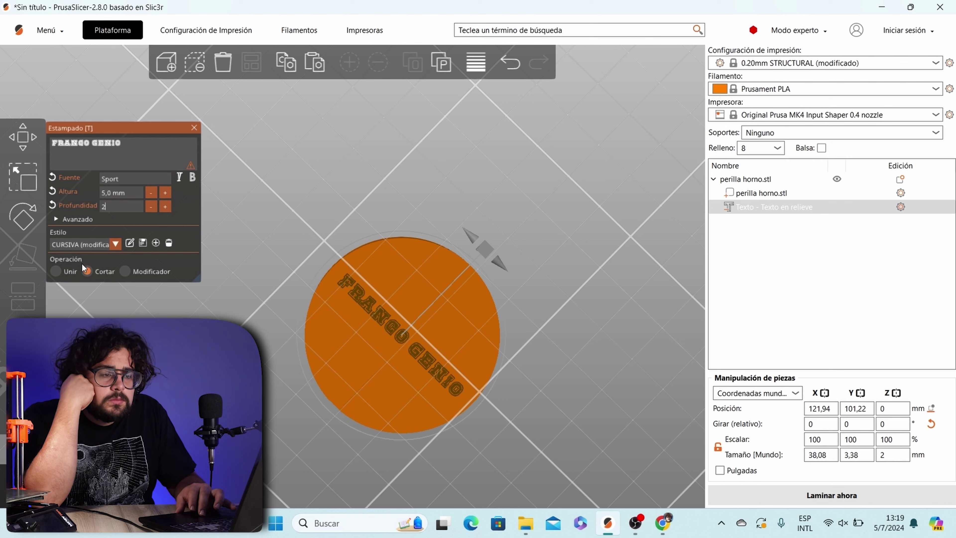
Cancel the switch to the NORMAL text style and close the text panel
click(66, 249)
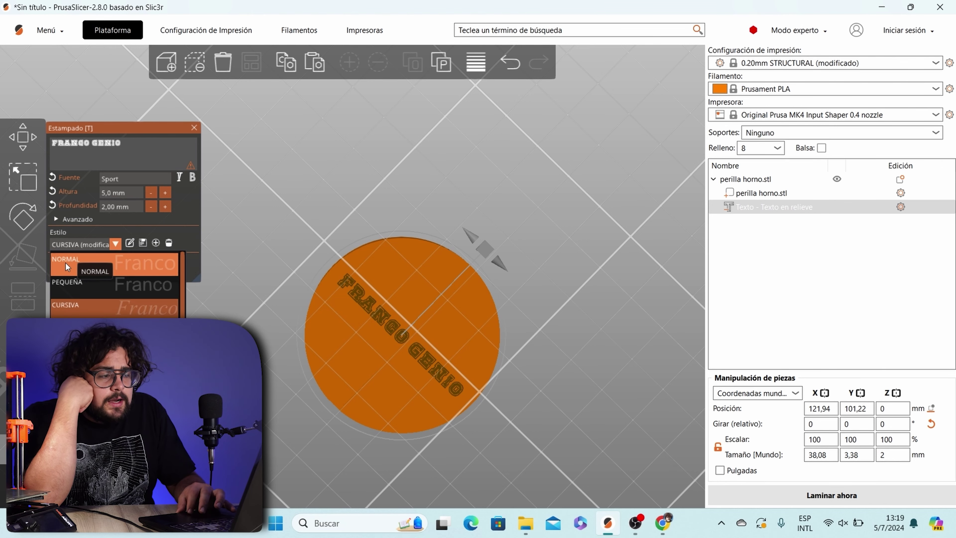
click(66, 263)
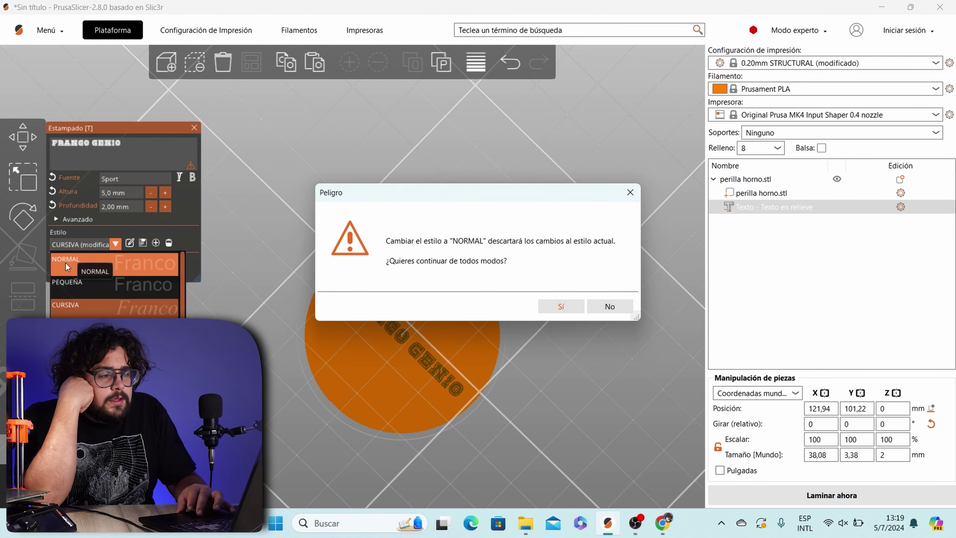
click(613, 304)
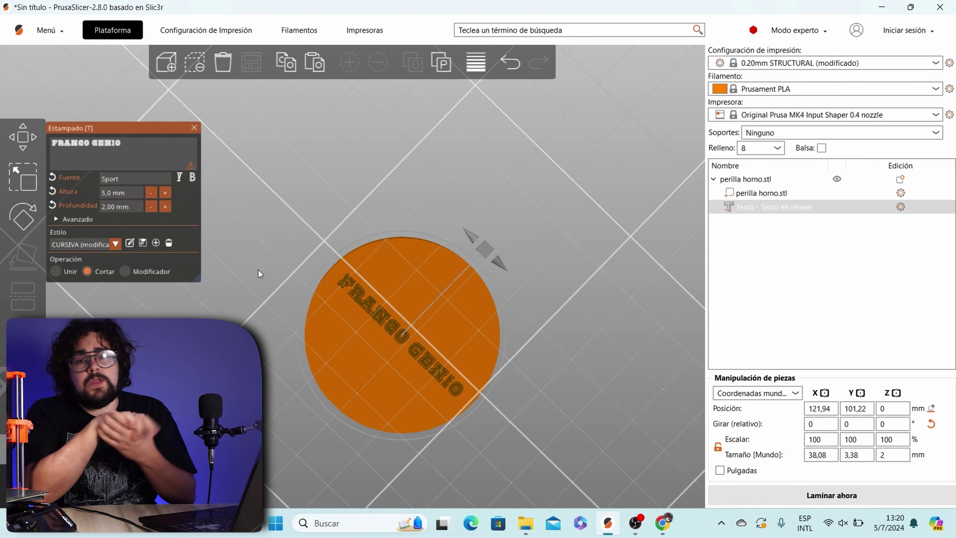
click(851, 495)
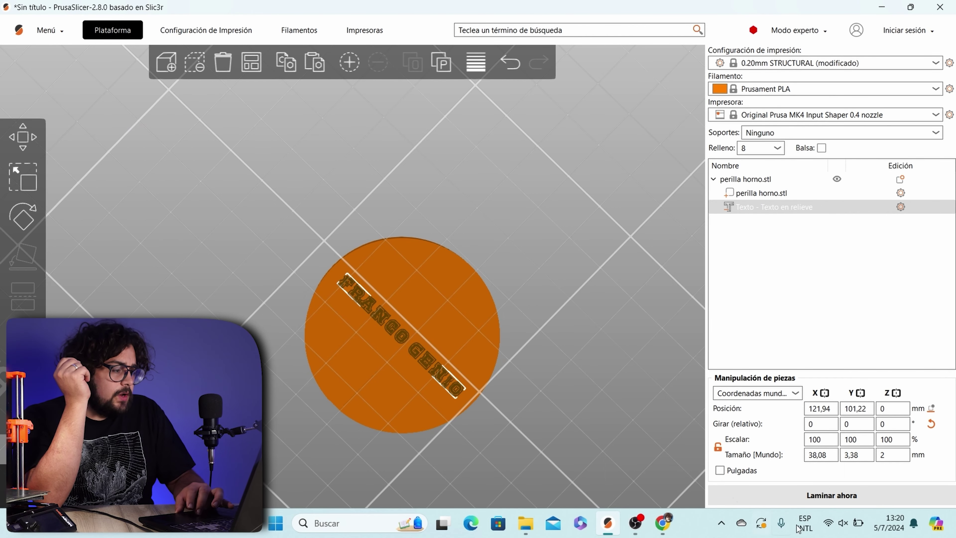
Slice the knob and inspect the engraved name in the preview
key(1)
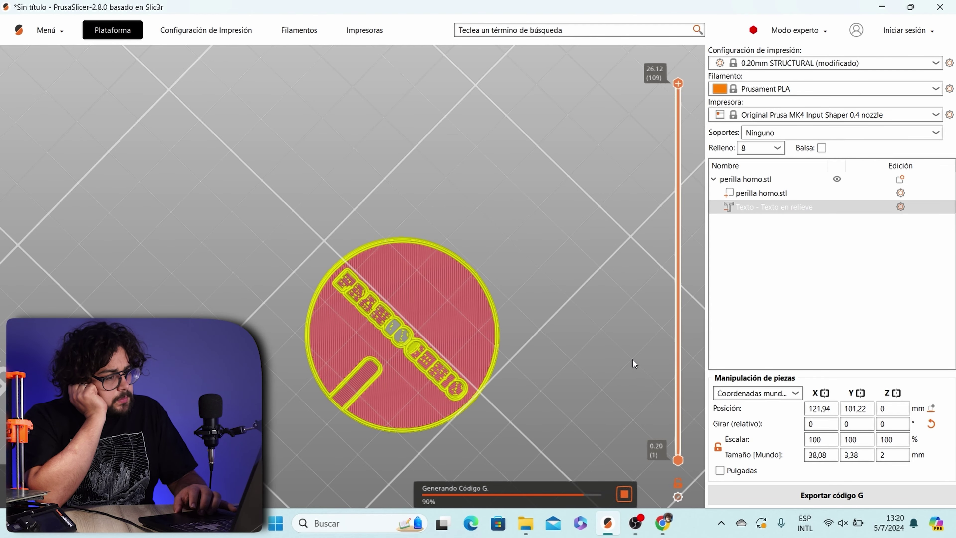
scroll(564, 318, up, 5)
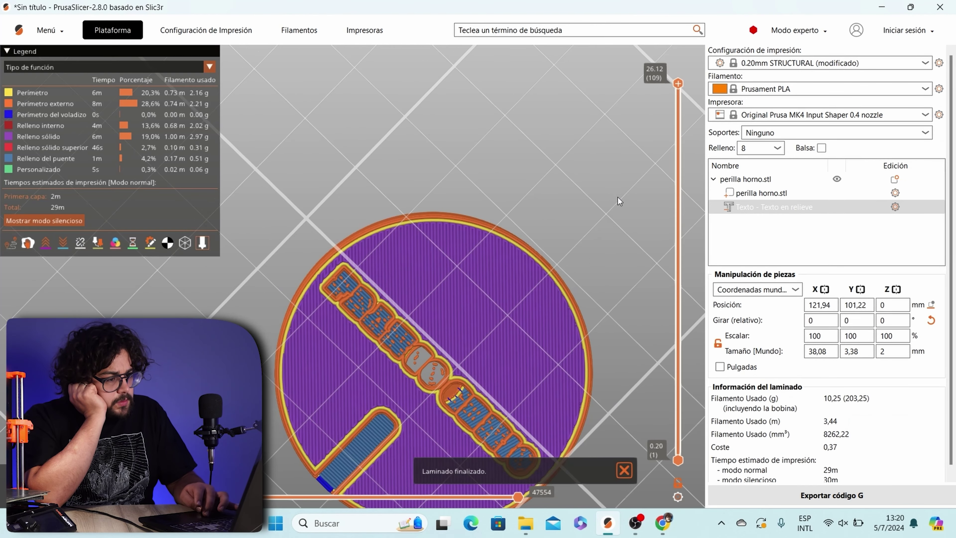
drag(499, 141, 455, 123)
scroll(391, 410, up, 5)
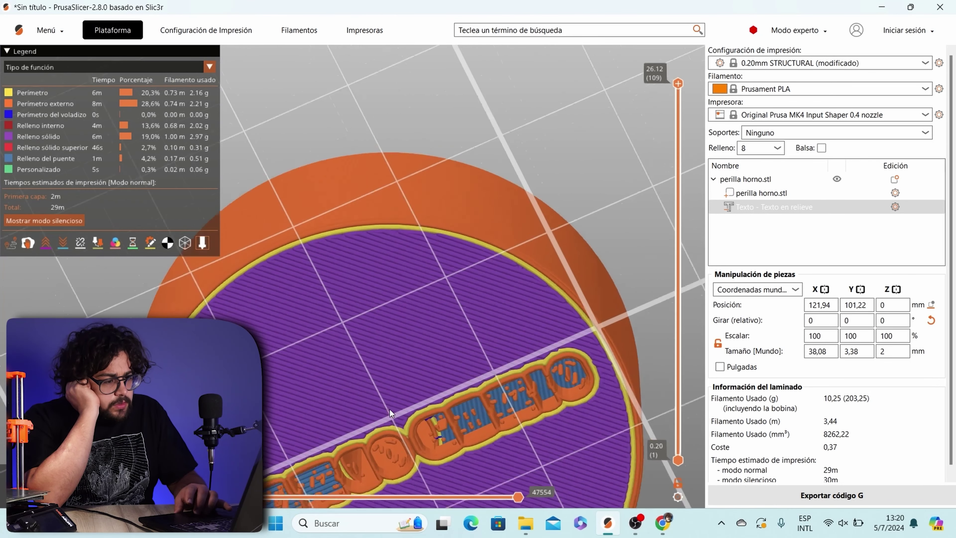
scroll(428, 288, down, 4)
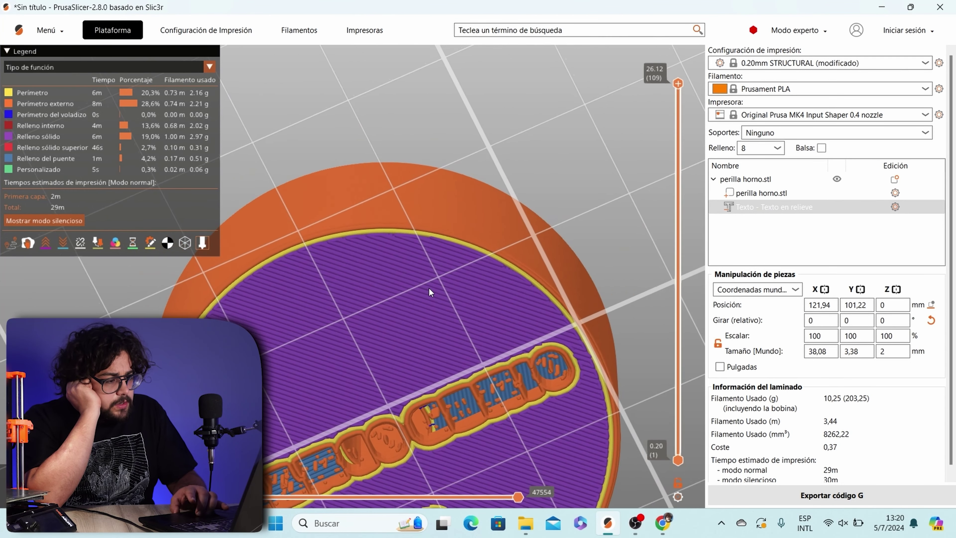
drag(498, 266, 537, 200)
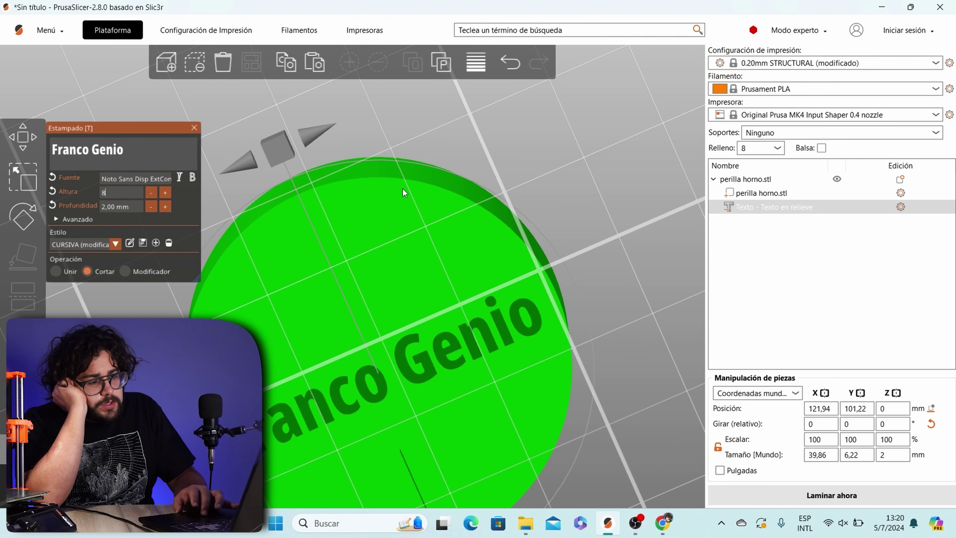
Re-slice the engraved knob (30 min, 10.34 g), then return to the 3D view
key(Escape)
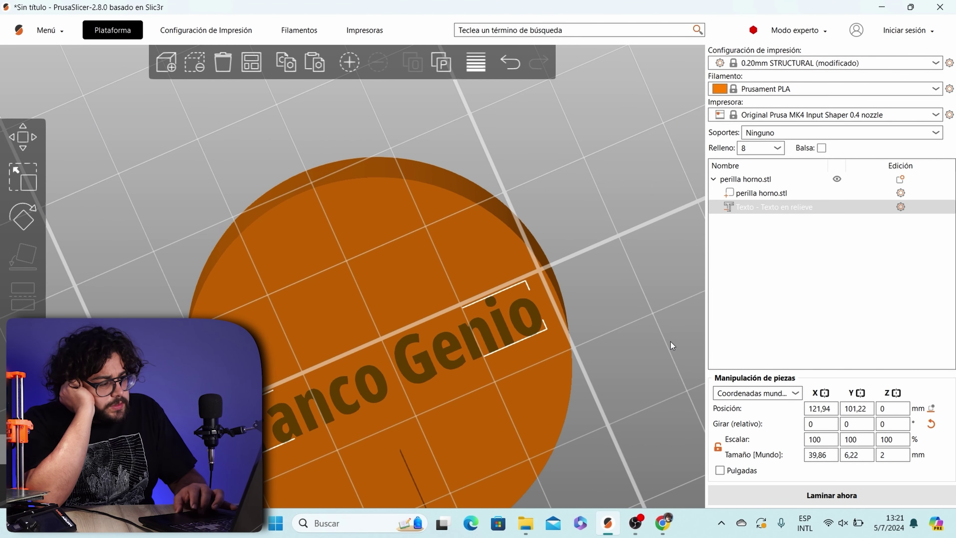
click(769, 498)
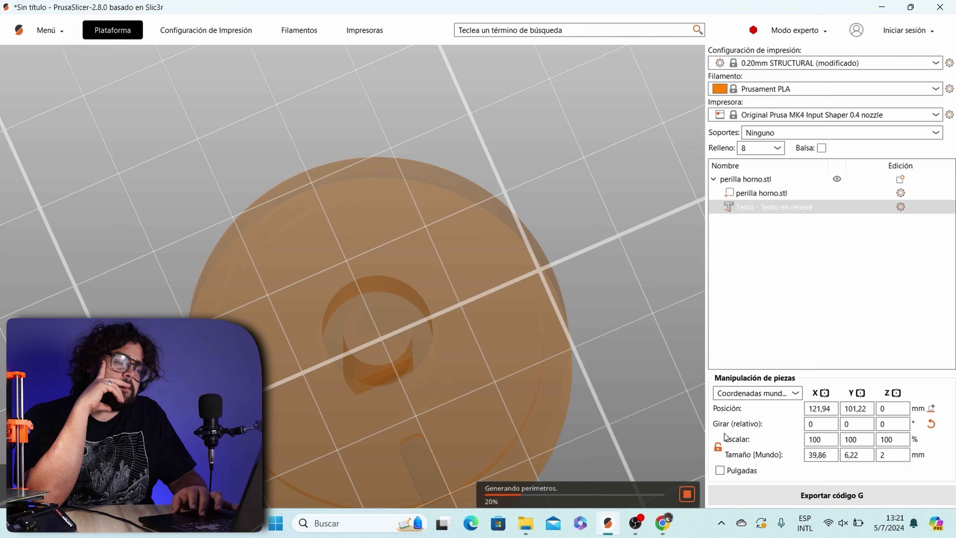
drag(612, 281, 616, 200)
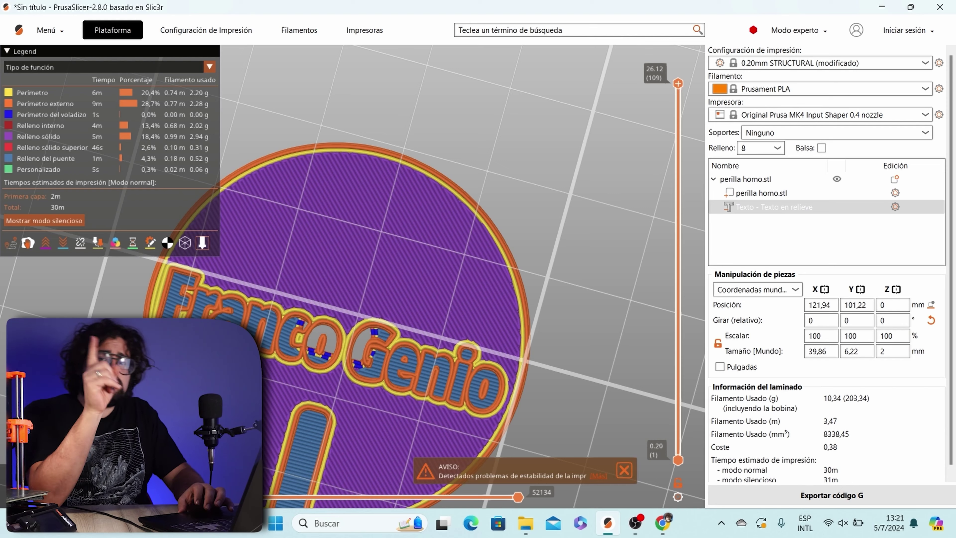
key(Tab)
drag(506, 198, 461, 246)
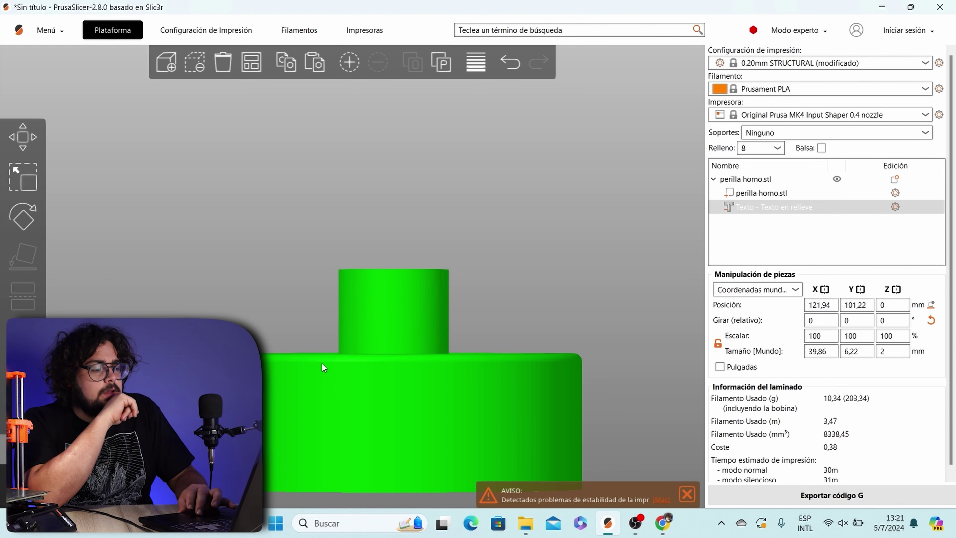
Add a second negative text volume to the knob and type the two-word phrase
right_click(286, 396)
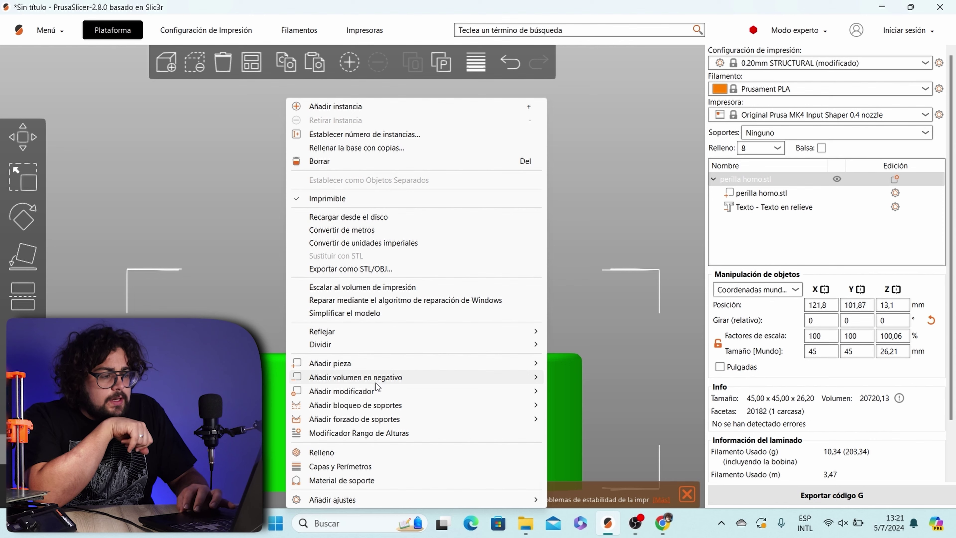
mouse_move(375, 383)
click(575, 452)
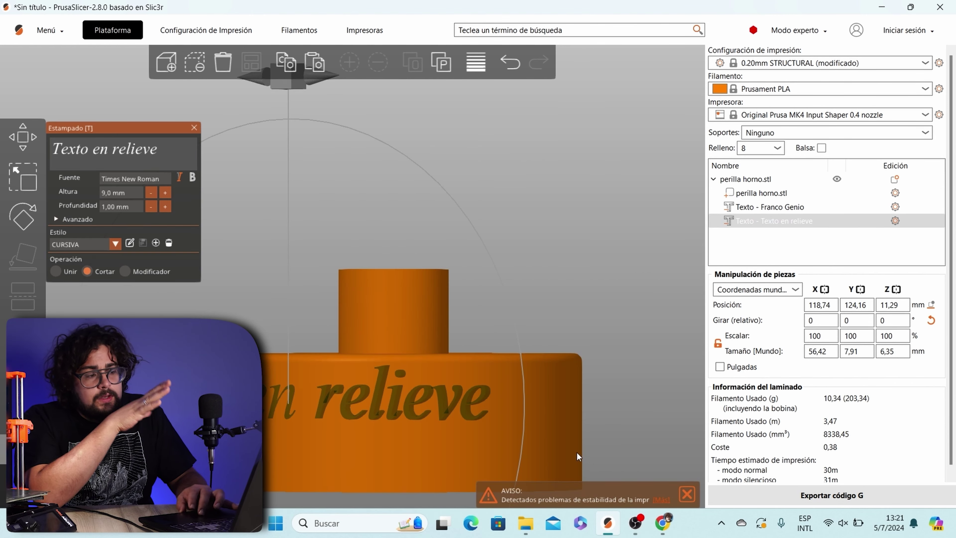
drag(507, 259, 567, 269)
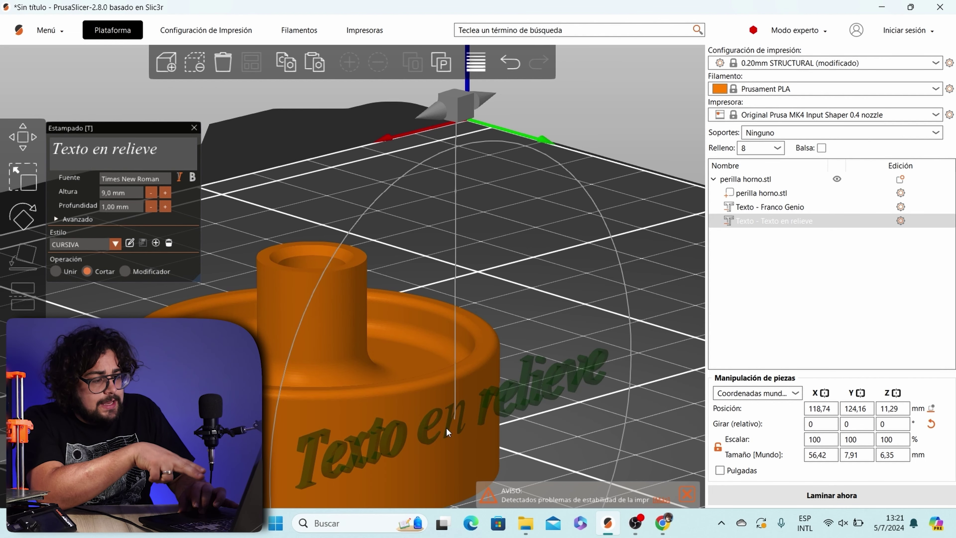
click(166, 155)
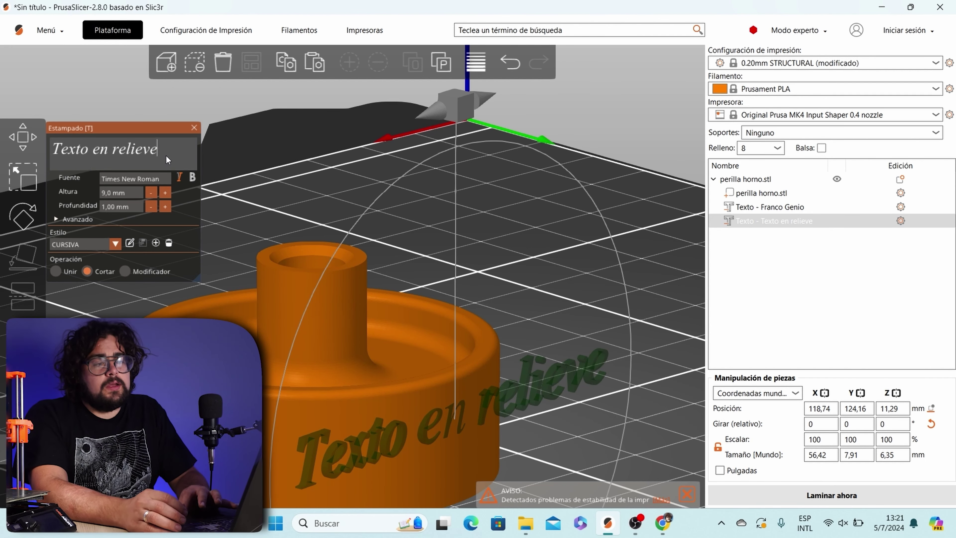
text(Will)
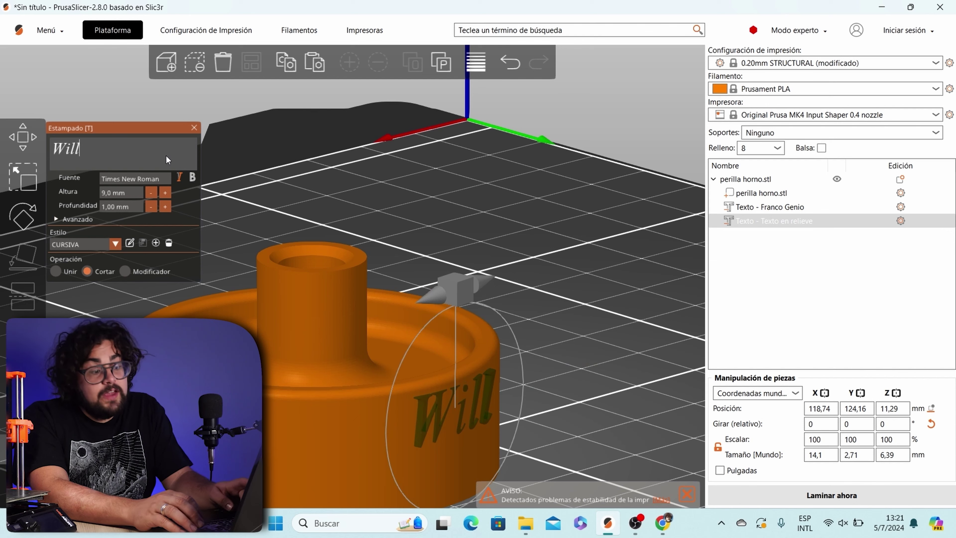
text(y )
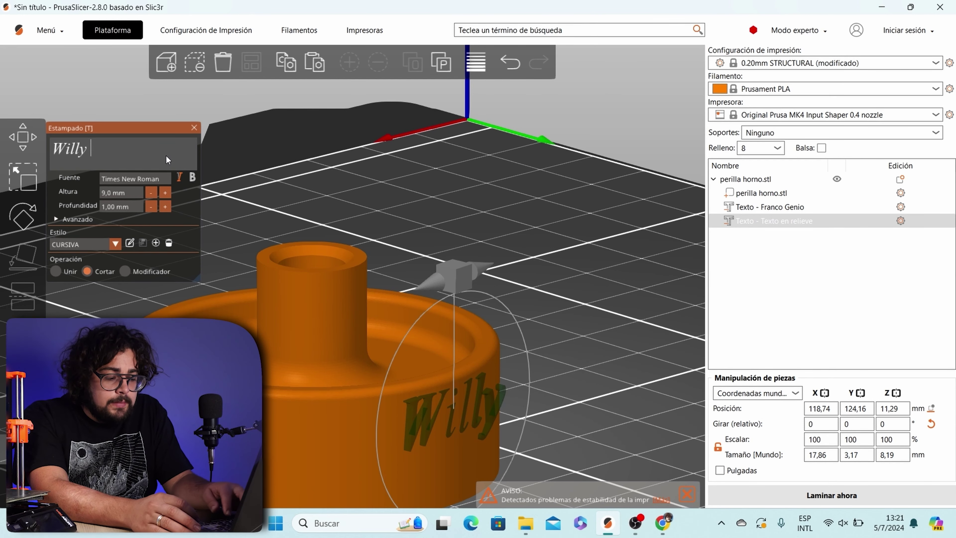
text(Feo)
Choose a new font for the text and slide it along the knob's side
click(136, 179)
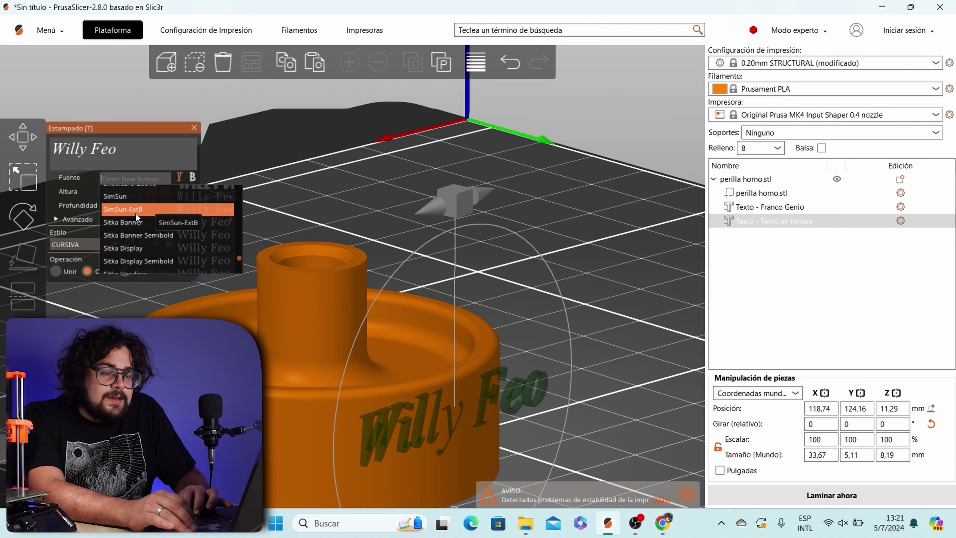
click(131, 213)
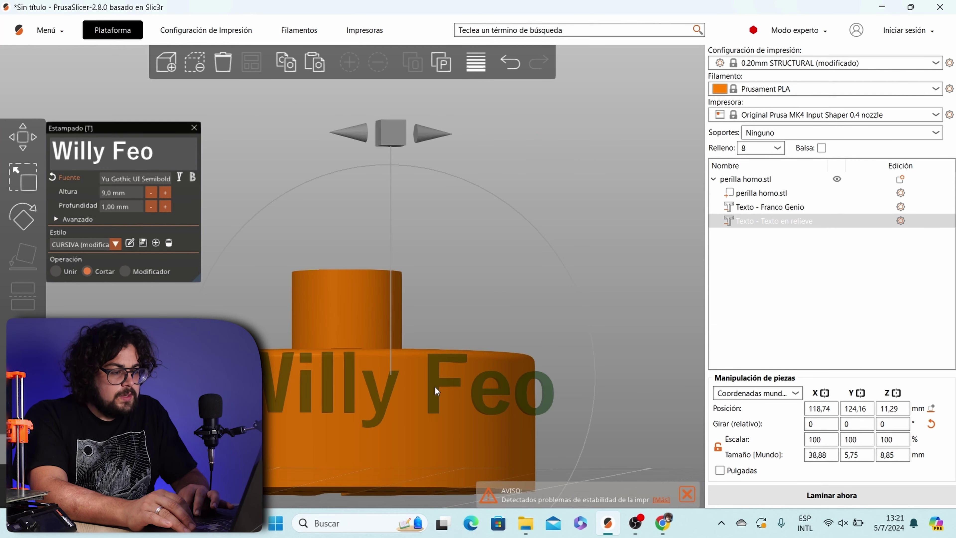
mouse_move(434, 386)
mouse_down()
mouse_move(436, 399)
mouse_move(448, 391)
mouse_up()
scroll(545, 329, up, 2)
mouse_move(546, 329)
mouse_down()
mouse_move(526, 328)
mouse_move(534, 343)
mouse_up()
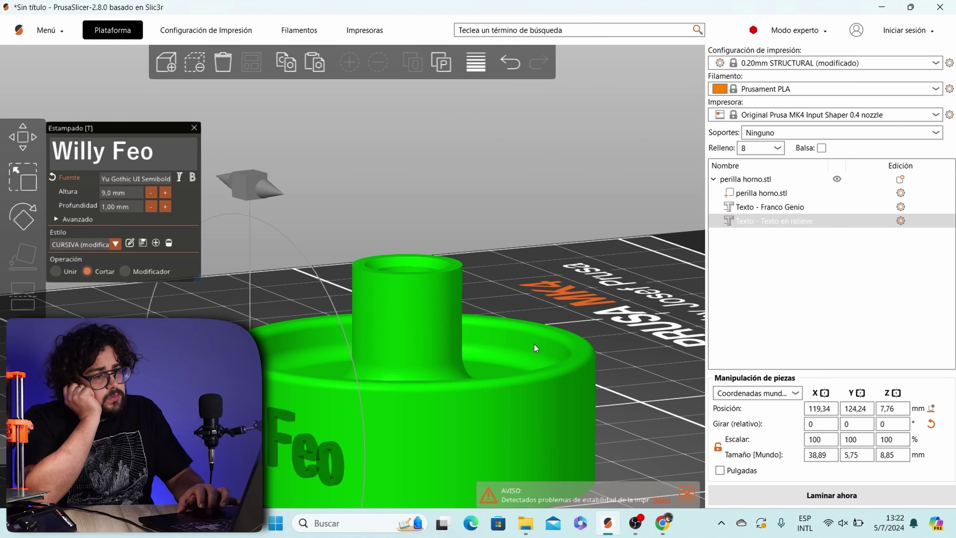
Set the text depth to 12 mm and slice the knob (36 min, 11.63 g)
click(124, 205)
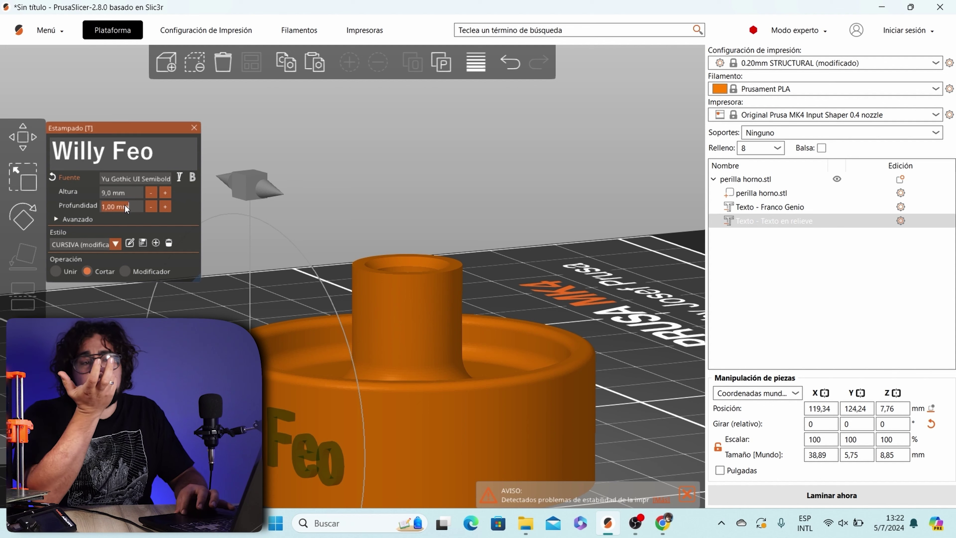
text(10)
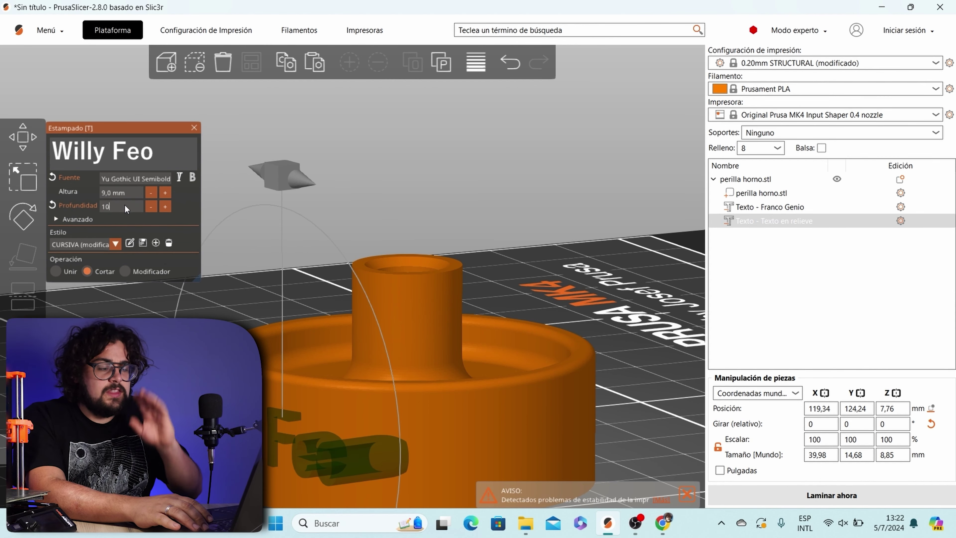
key(BackSpace)
text(2)
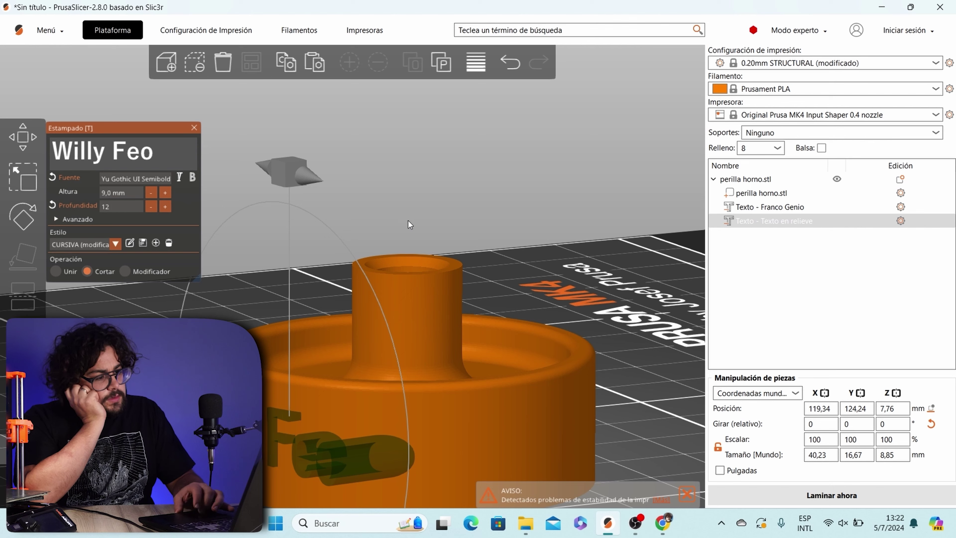
click(841, 495)
drag(558, 200, 601, 219)
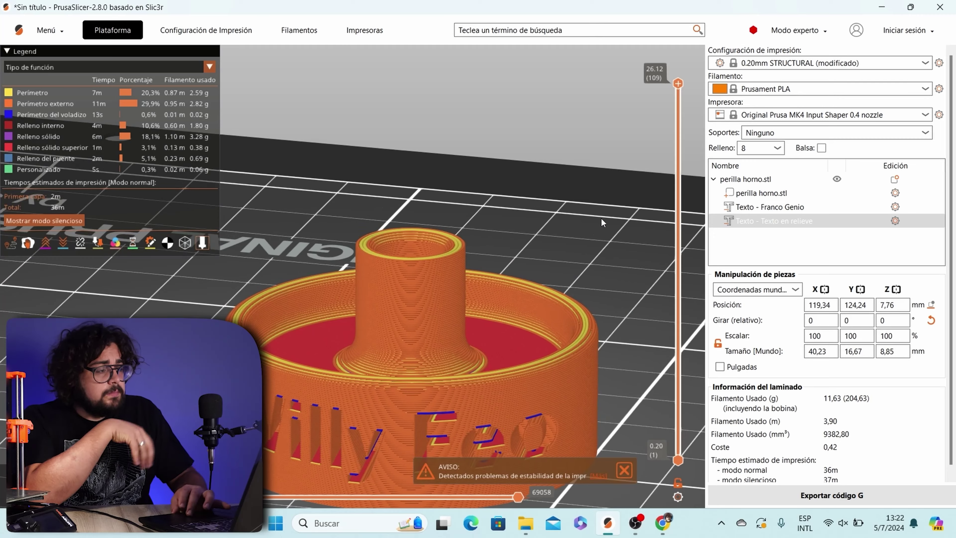
mouse_move(616, 176)
mouse_down()
mouse_move(625, 182)
mouse_move(617, 195)
mouse_up()
drag(678, 83, 664, 358)
scroll(482, 433, up, 3)
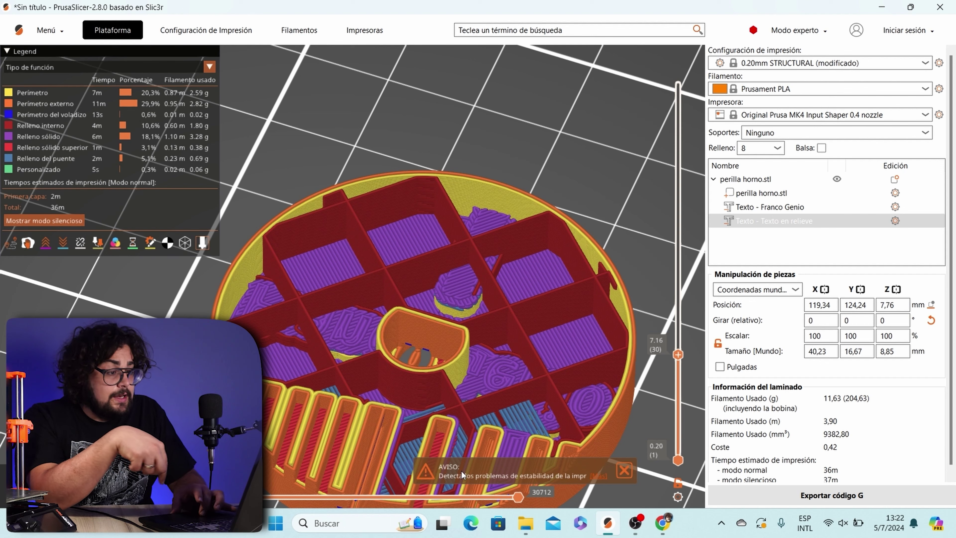
scroll(524, 415, down, 3)
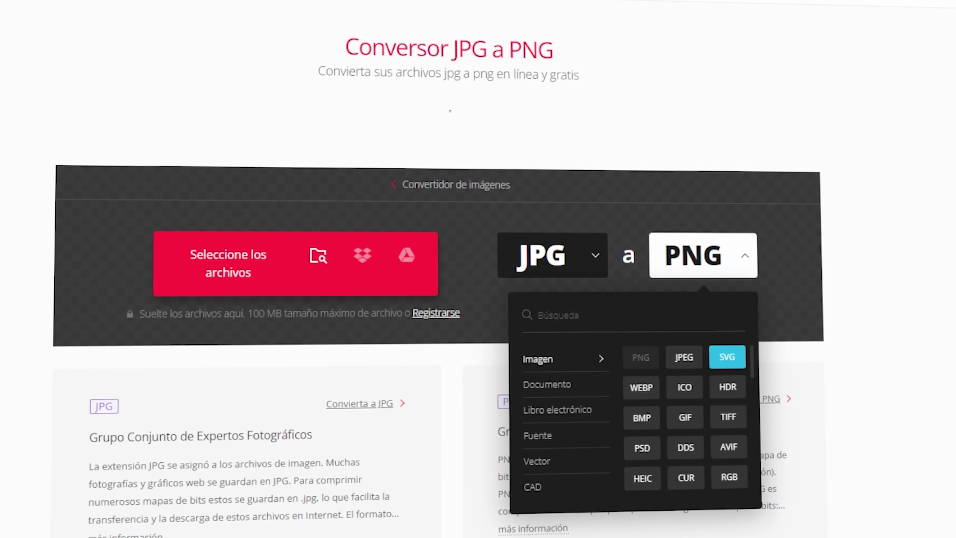
Load Mi abuelo.JPG into Convertio for SVG output, then bring up the knob's menu in PrusaSlicer
click(726, 357)
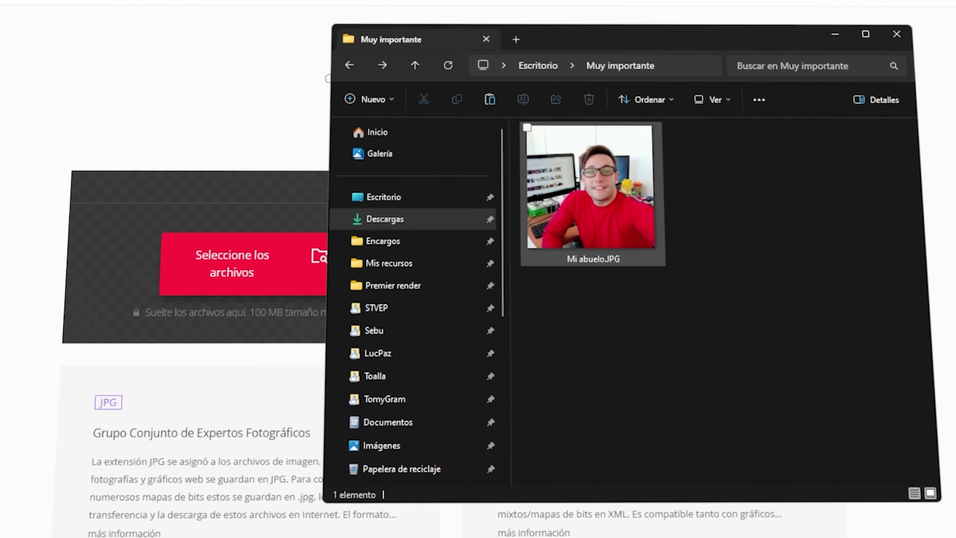
drag(591, 189, 316, 278)
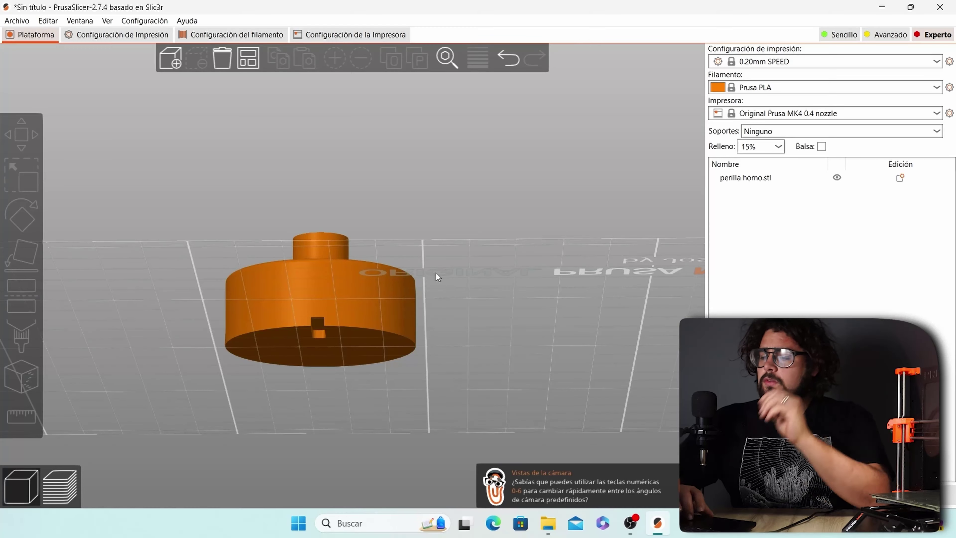
click(361, 281)
right_click(352, 264)
mouse_move(443, 378)
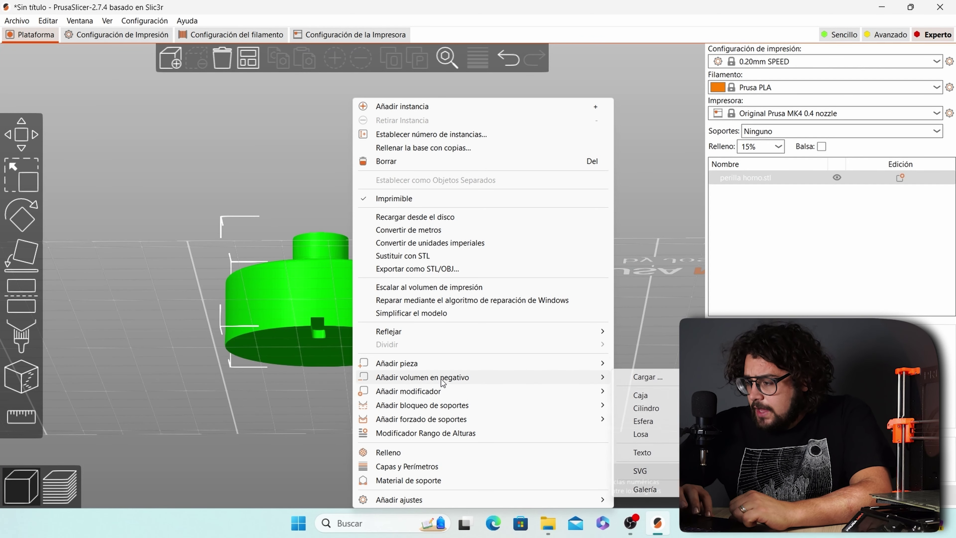
click(636, 471)
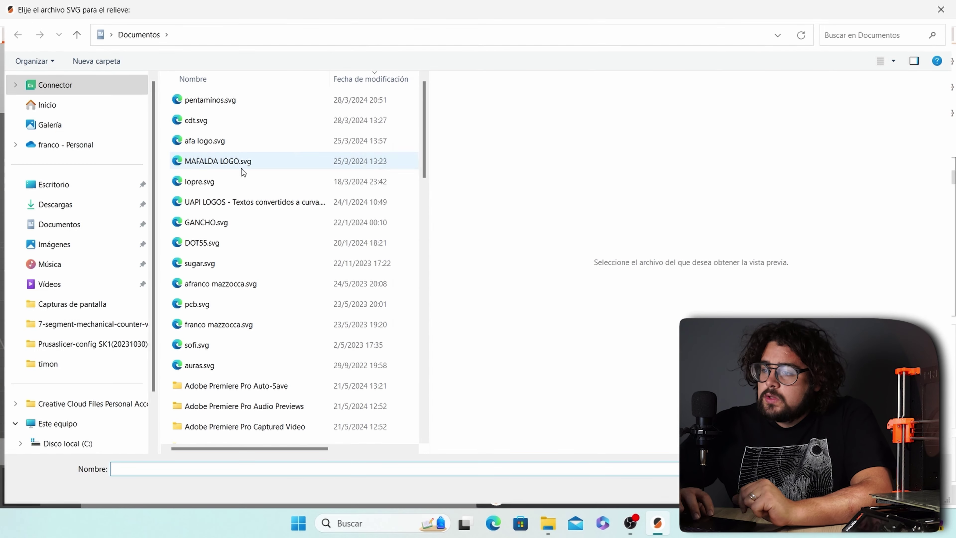
double_click(231, 148)
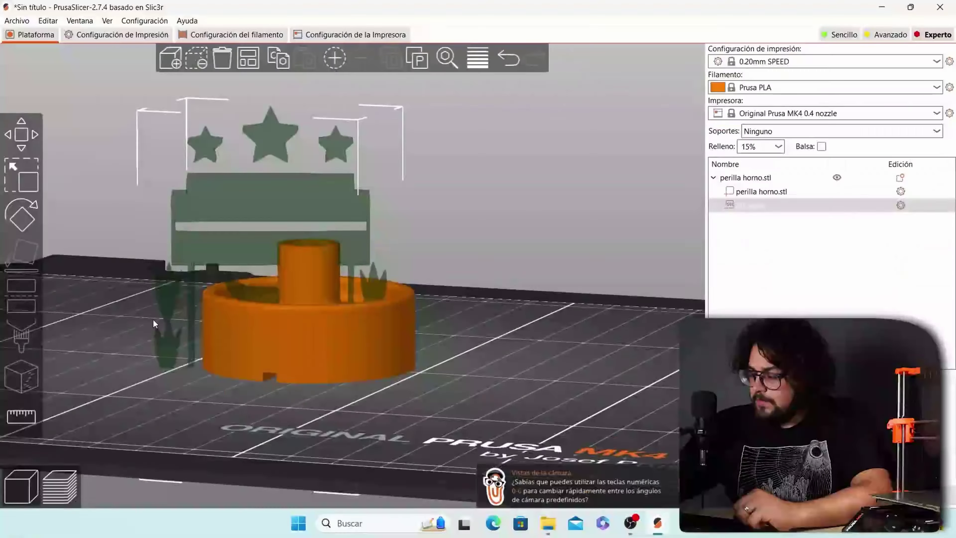
key(Delete)
drag(173, 308, 283, 317)
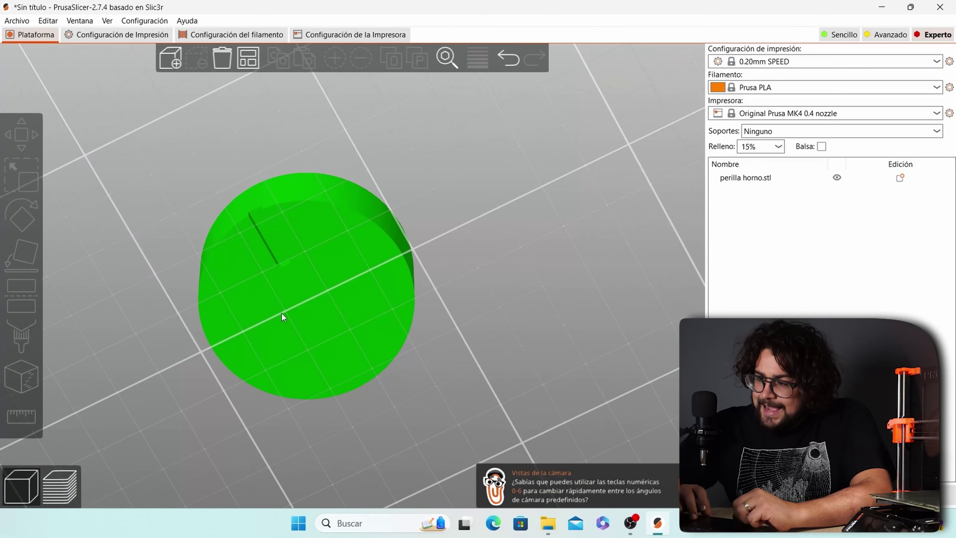
Size the afa logo cut to 23.27 x 37.21 mm, 1 mm deep, and mirror it
right_click(304, 335)
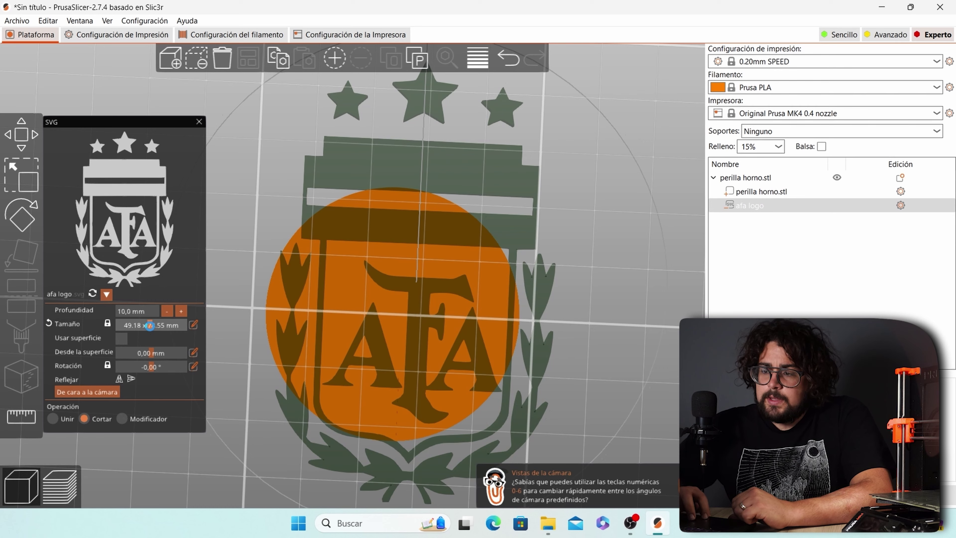
drag(150, 326, 133, 327)
drag(400, 236, 380, 251)
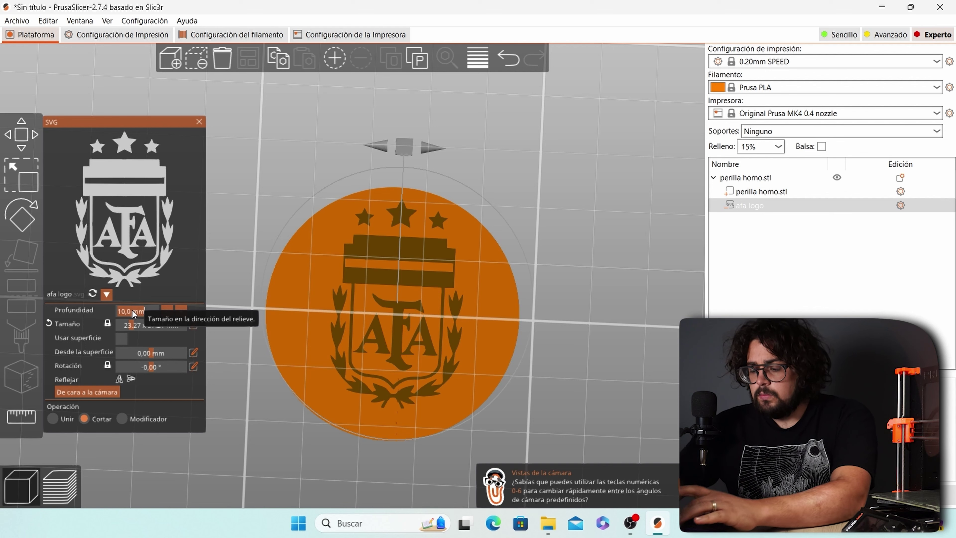
text(2)
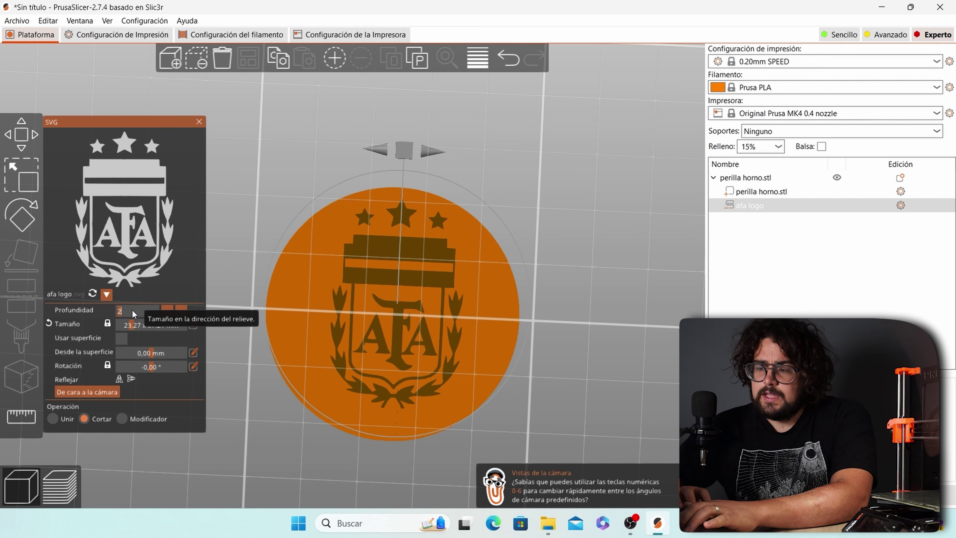
key(Return)
mouse_move(151, 365)
mouse_down()
mouse_move(163, 367)
mouse_move(151, 367)
mouse_up()
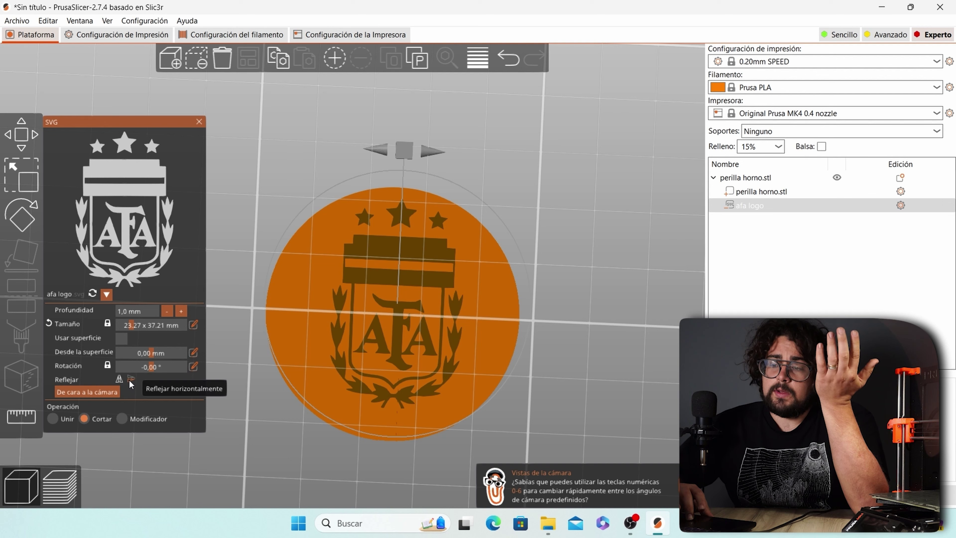
click(120, 379)
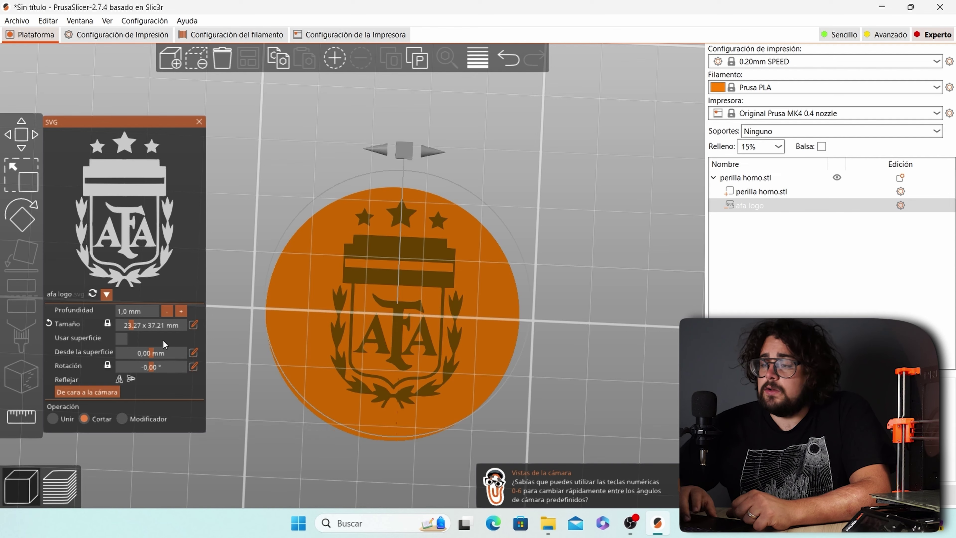
Close the logo panel and slice the knob with the logo cut
click(286, 153)
drag(575, 140, 552, 179)
click(824, 495)
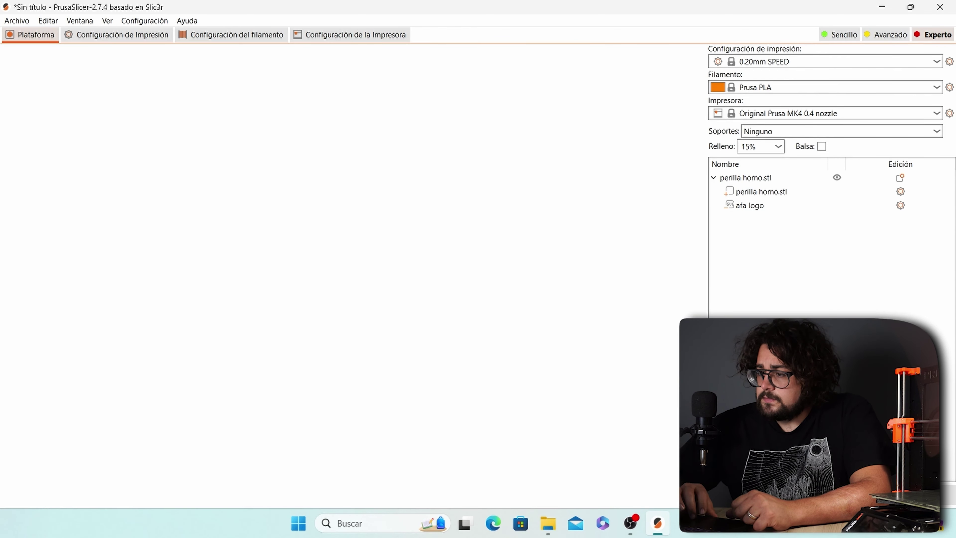